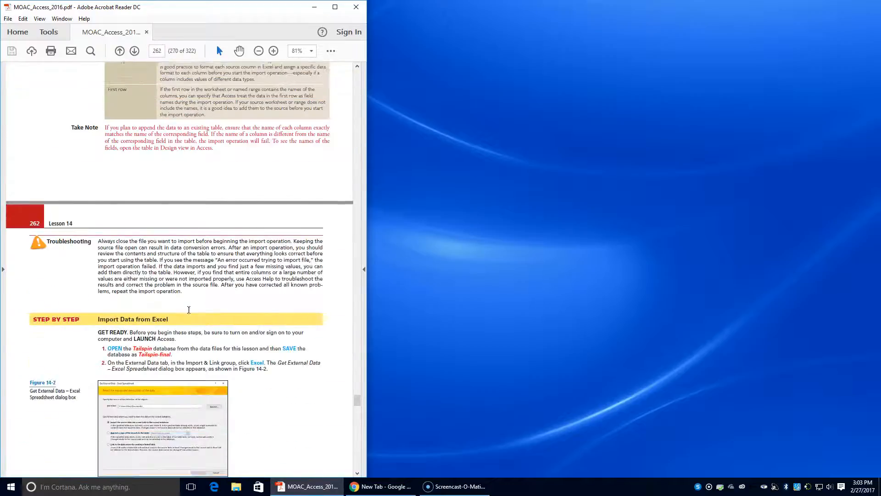
{"action": "scroll", "coordinate": [188, 309], "scroll_direction": "down", "scroll_amount": 3}
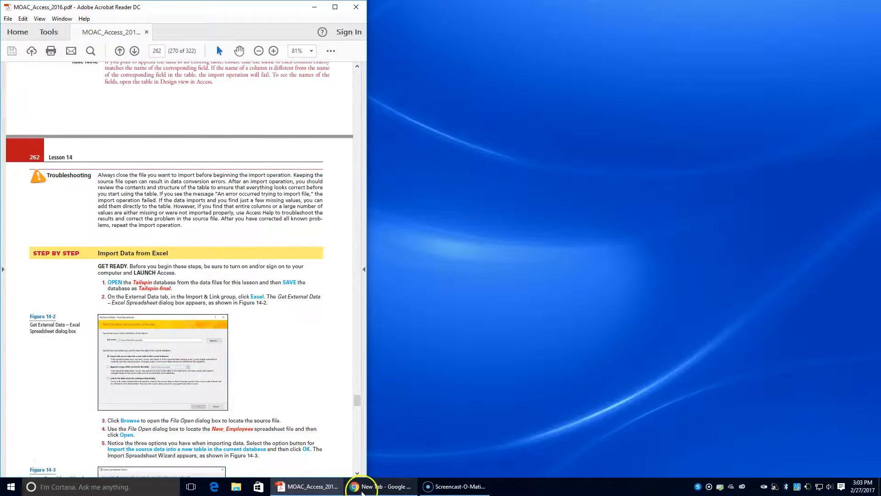
Open Tailspin from INFO TECH I > ACCESS > DATA FILES > Lesson14 Student Data Files
{"action": "left_click", "coordinate": [236, 487]}
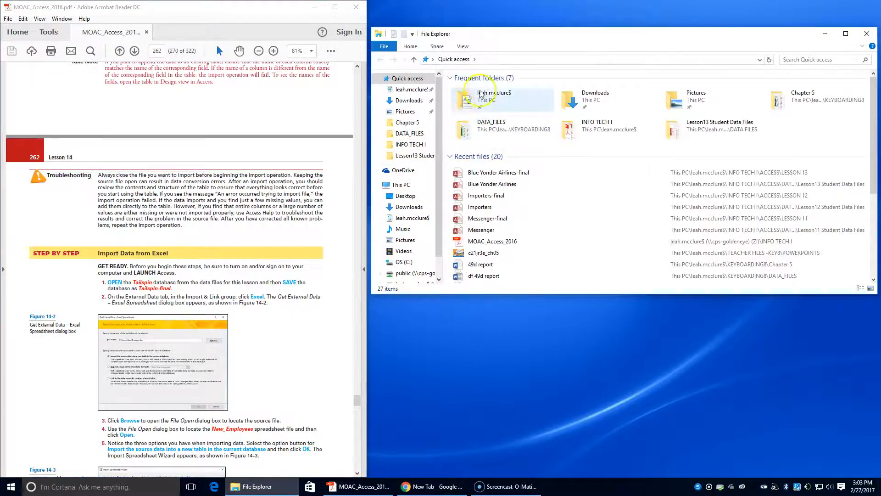
{"action": "double_click", "coordinate": [480, 94]}
{"action": "scroll", "coordinate": [479, 241], "scroll_direction": "down", "scroll_amount": 3}
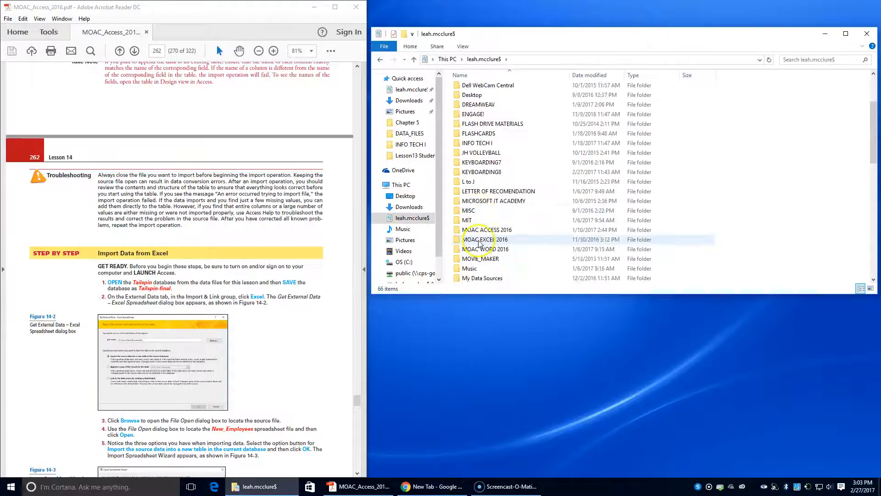
{"action": "scroll", "coordinate": [479, 243], "scroll_direction": "down", "scroll_amount": 4}
{"action": "scroll", "coordinate": [479, 246], "scroll_direction": "up", "scroll_amount": 4}
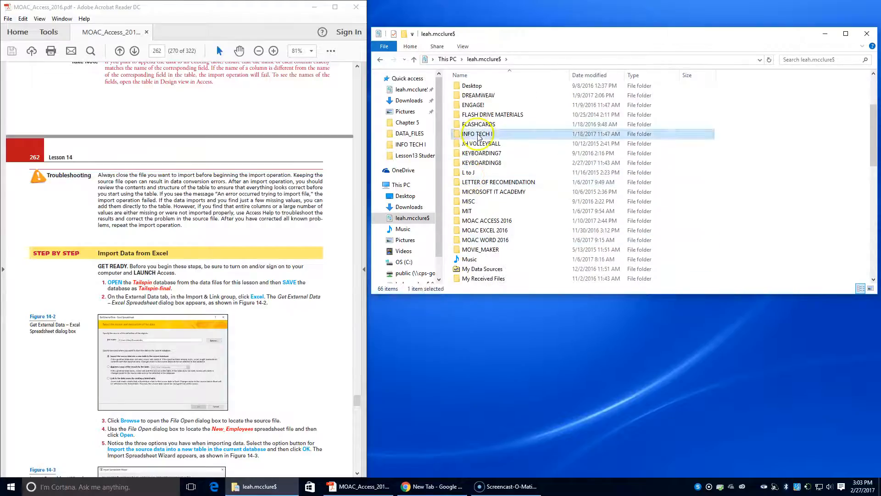
{"action": "double_click", "coordinate": [475, 134]}
{"action": "double_click", "coordinate": [464, 89]}
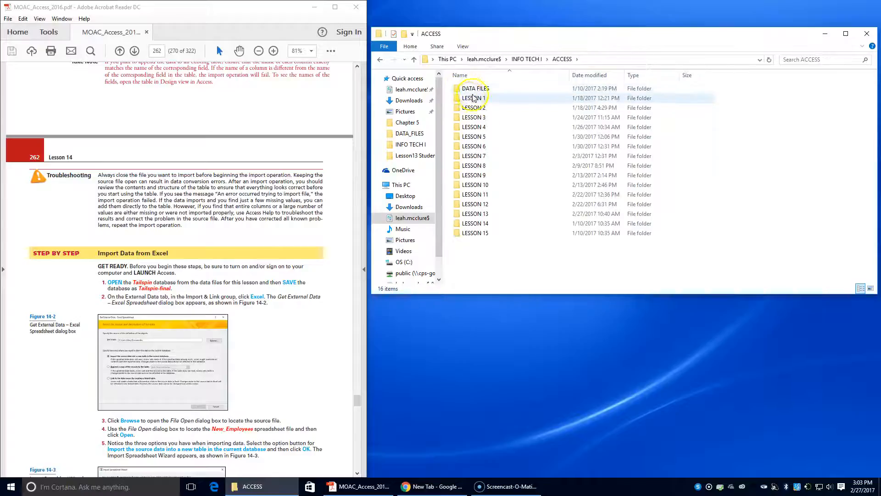
{"action": "double_click", "coordinate": [474, 97]}
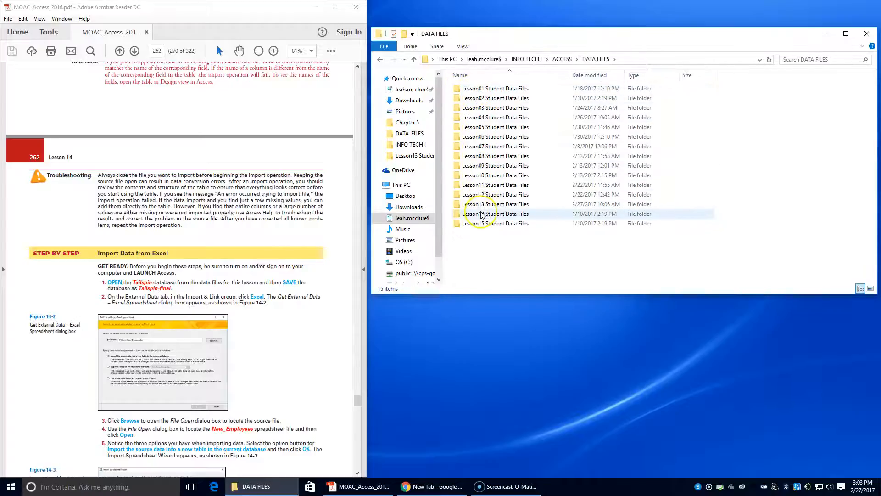
{"action": "double_click", "coordinate": [482, 214]}
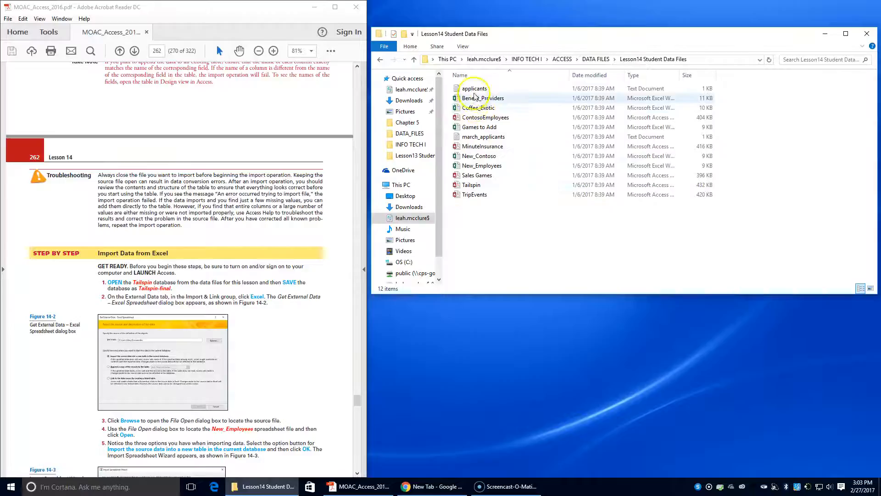
{"action": "double_click", "coordinate": [481, 185]}
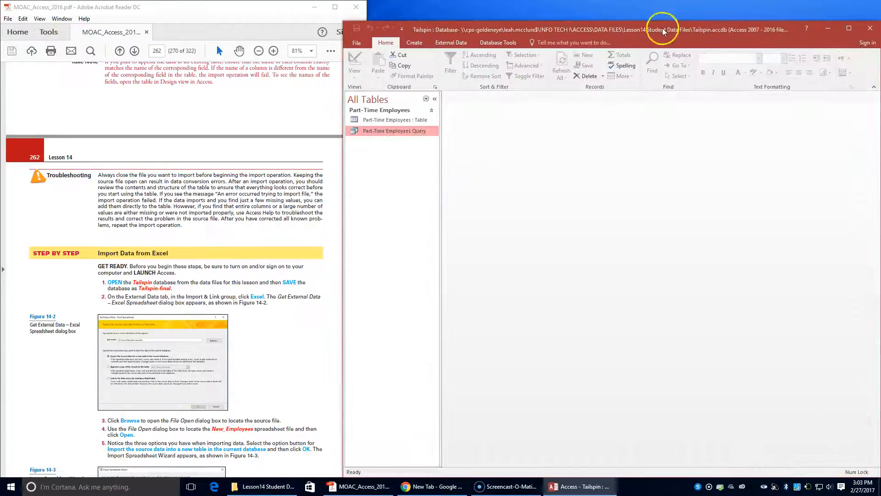
Choose Save Database As and browse to the INFO TECH I > ACCESS > LESSON 14 folder
{"action": "left_click", "coordinate": [358, 43]}
{"action": "left_click", "coordinate": [368, 135]}
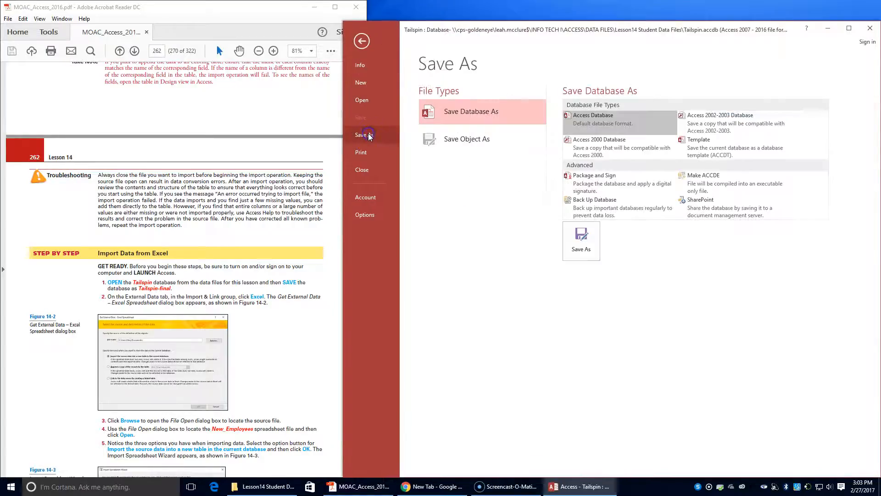
{"action": "left_click", "coordinate": [581, 240]}
{"action": "scroll", "coordinate": [447, 168], "scroll_direction": "down", "scroll_amount": 3}
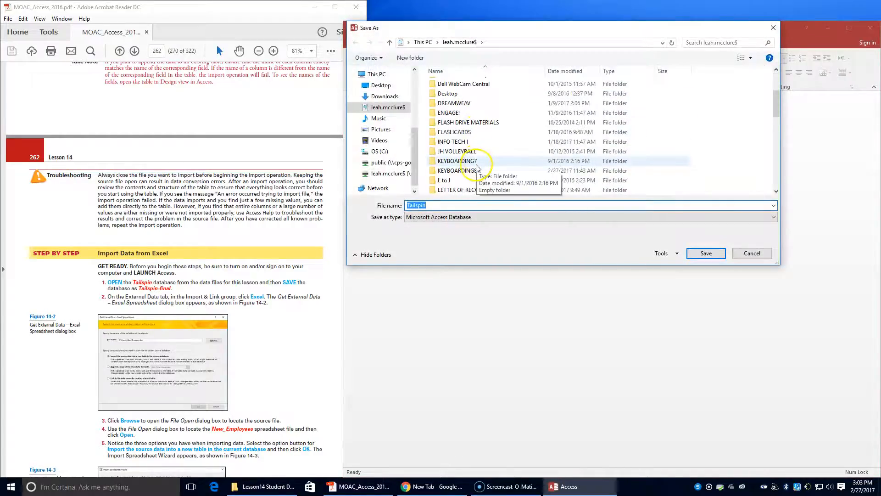
{"action": "scroll", "coordinate": [476, 169], "scroll_direction": "down", "scroll_amount": 4}
{"action": "scroll", "coordinate": [475, 172], "scroll_direction": "up", "scroll_amount": 4}
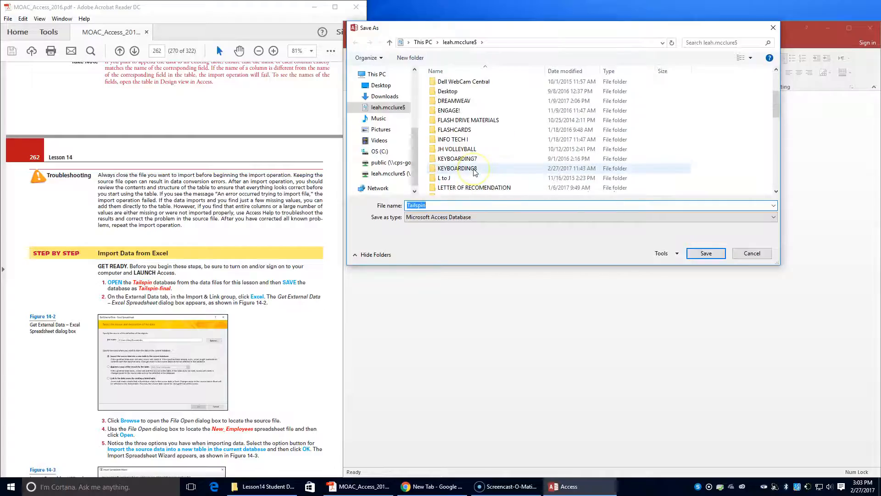
{"action": "double_click", "coordinate": [455, 139]}
{"action": "double_click", "coordinate": [444, 84]}
{"action": "scroll", "coordinate": [453, 179], "scroll_direction": "down", "scroll_amount": 2}
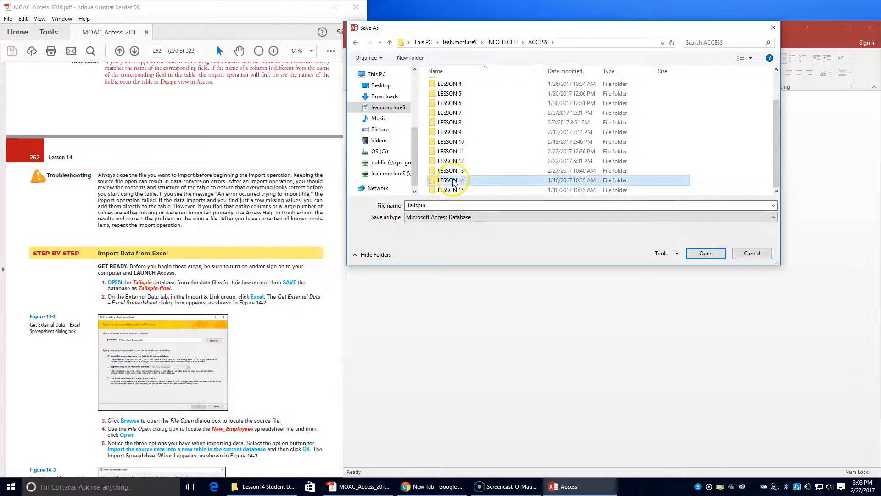
{"action": "double_click", "coordinate": [453, 181]}
Append '-final' to the file name, saving the copy as Tailspin-final
{"action": "left_click", "coordinate": [430, 205]}
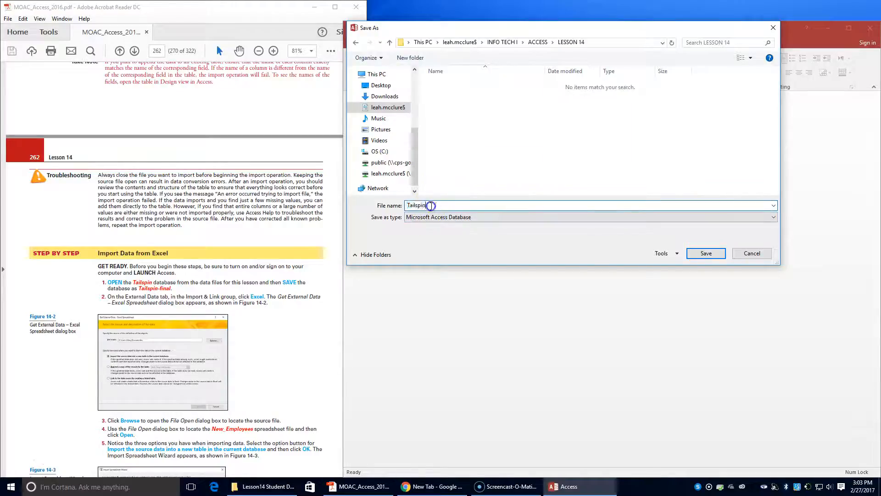
{"action": "type", "text": "-final"}
{"action": "key", "text": "Return"}
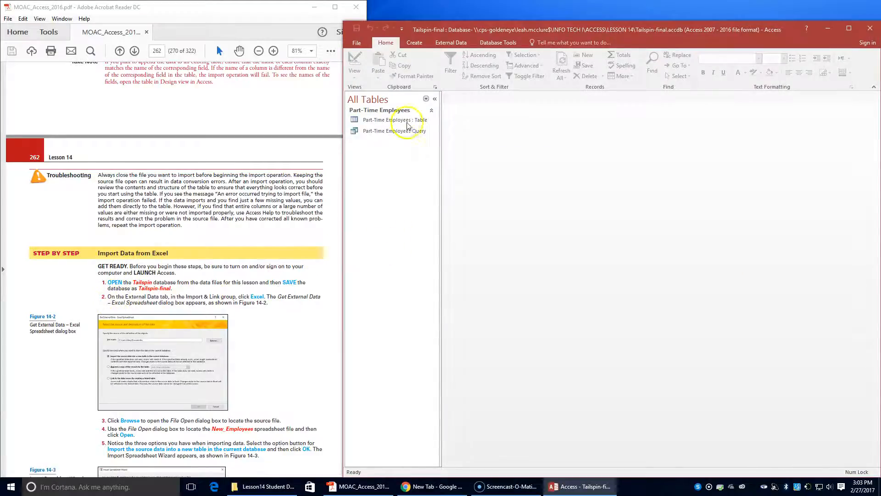
Move the Access window to the right half and start an Excel import from External Data
{"action": "left_click_drag", "start_coordinate": [576, 24], "coordinate": [879, 19]}
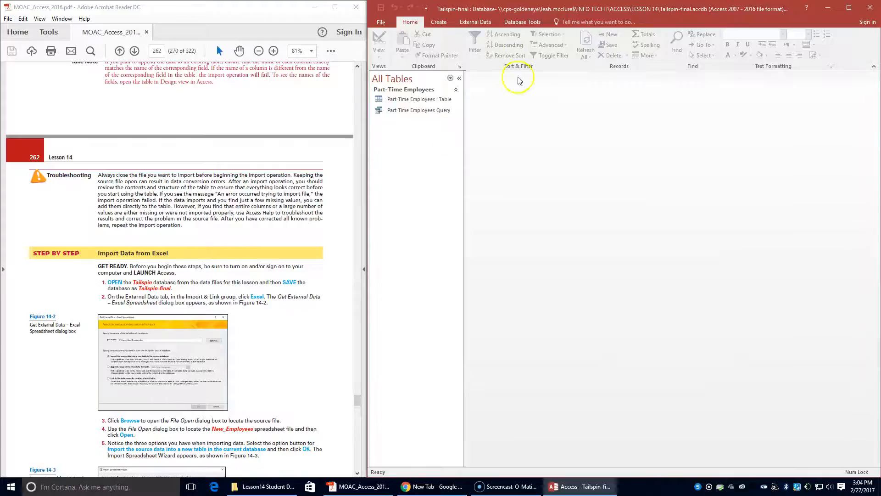
{"action": "left_click", "coordinate": [482, 22]}
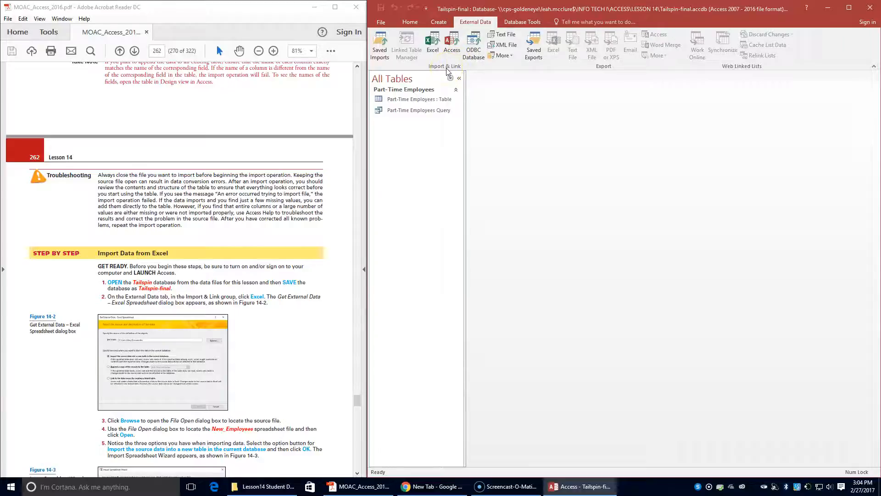
{"action": "left_click", "coordinate": [430, 35]}
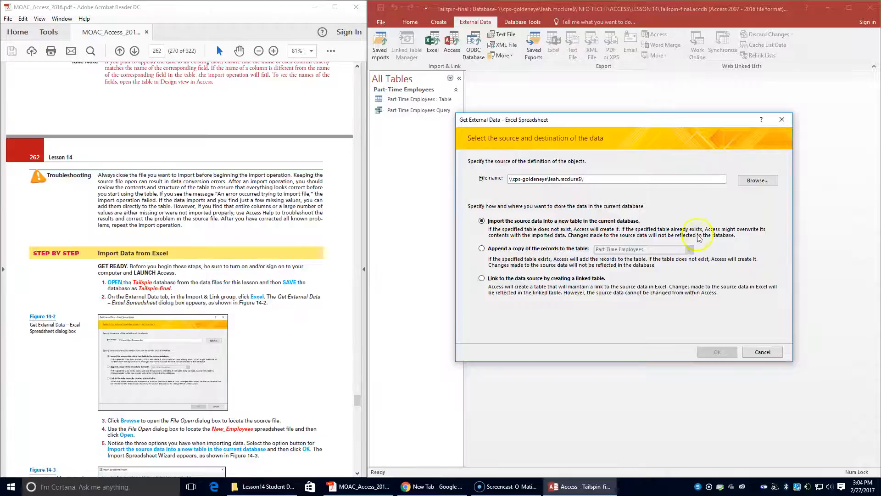
Pick New_Employees from DATA FILES > Lesson14 Student Data Files as the source, importing into a new table
{"action": "left_click", "coordinate": [746, 182]}
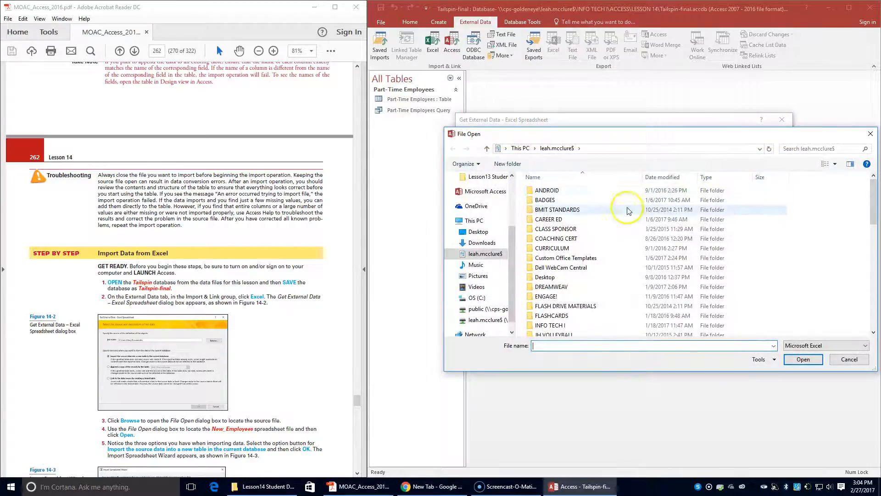
{"action": "double_click", "coordinate": [550, 325]}
{"action": "double_click", "coordinate": [542, 191]}
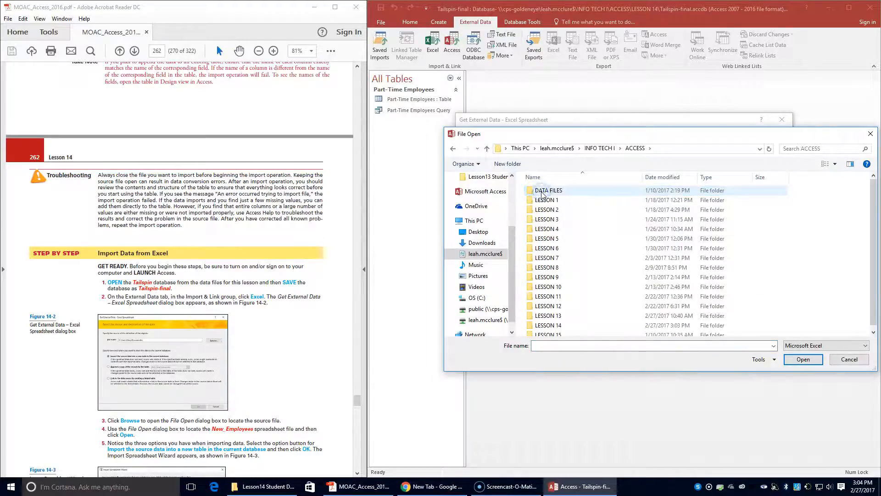
{"action": "double_click", "coordinate": [542, 193]}
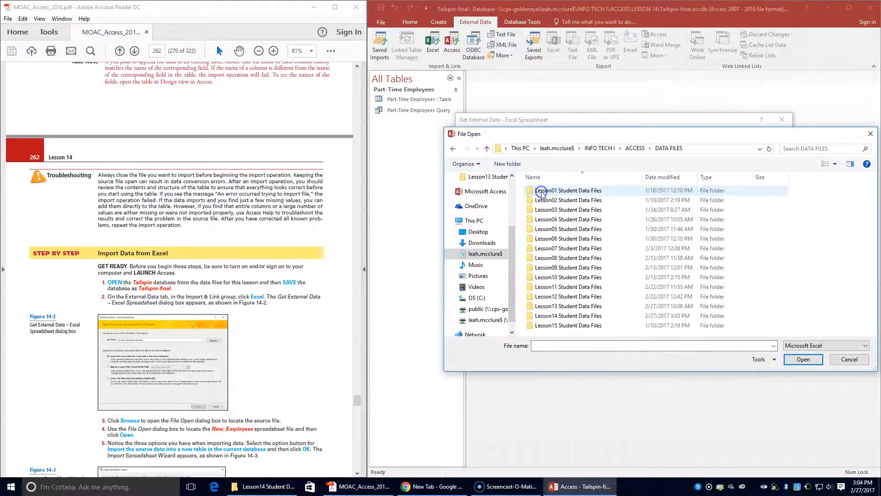
{"action": "double_click", "coordinate": [546, 316]}
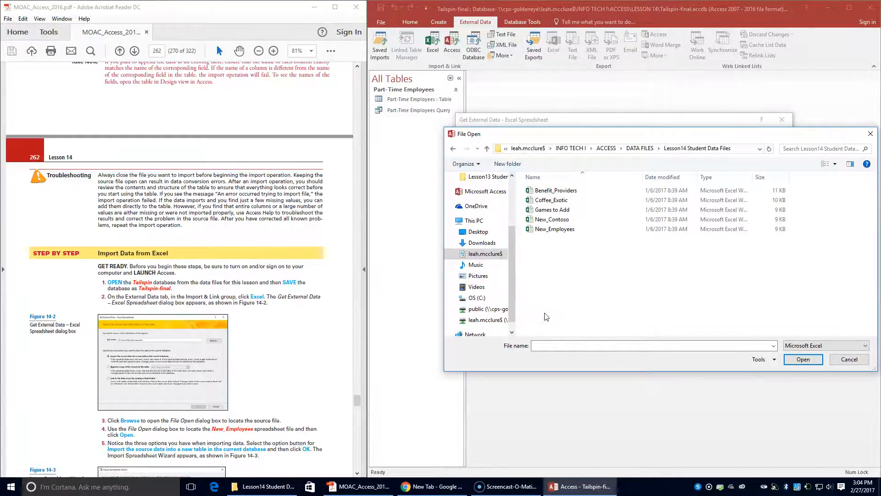
{"action": "left_click", "coordinate": [546, 229]}
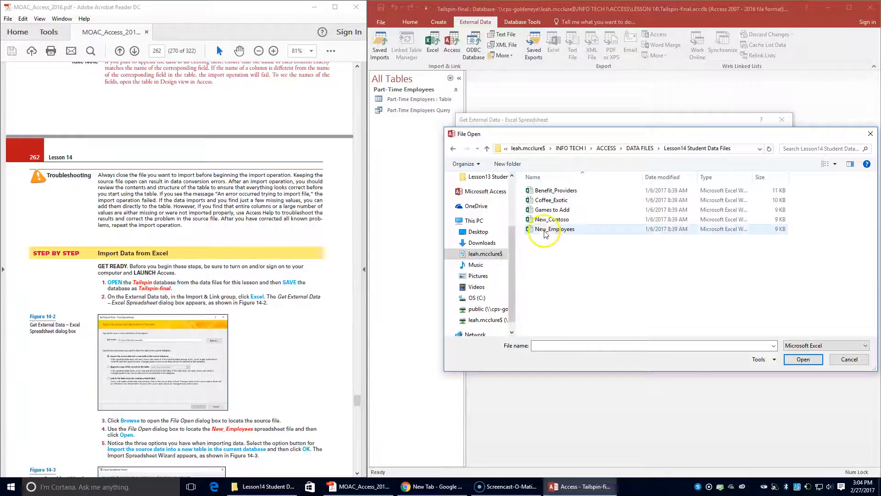
{"action": "left_click", "coordinate": [801, 359]}
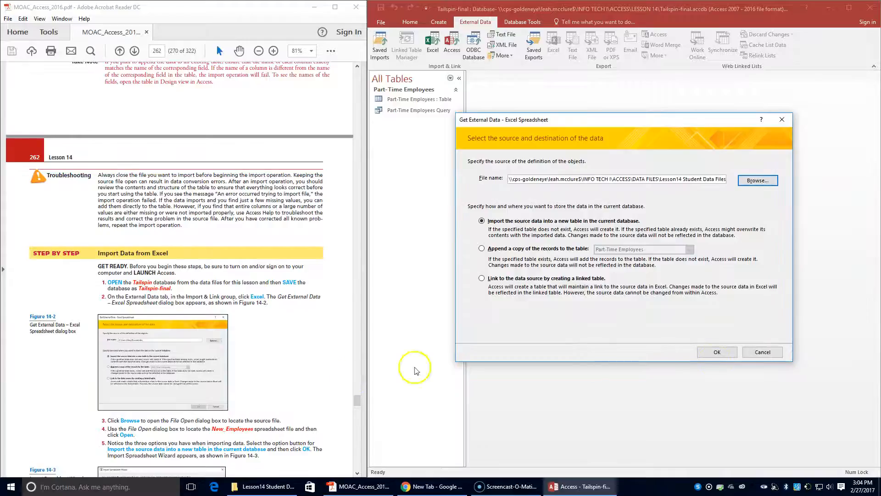
{"action": "scroll", "coordinate": [202, 424], "scroll_direction": "down", "scroll_amount": 3}
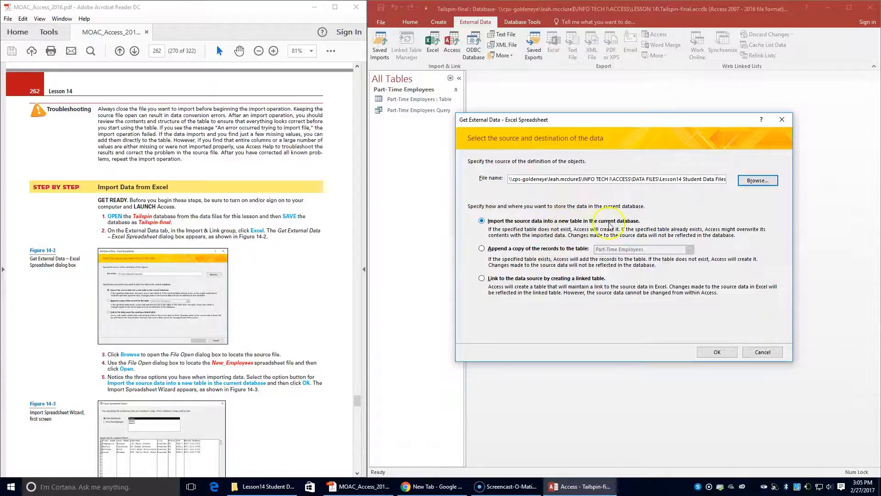
{"action": "left_click", "coordinate": [717, 352]}
Scroll through Figure 14-3 in the PDF while the wizard previews Sheet1's employee rows
{"action": "scroll", "coordinate": [220, 399], "scroll_direction": "down", "scroll_amount": 4}
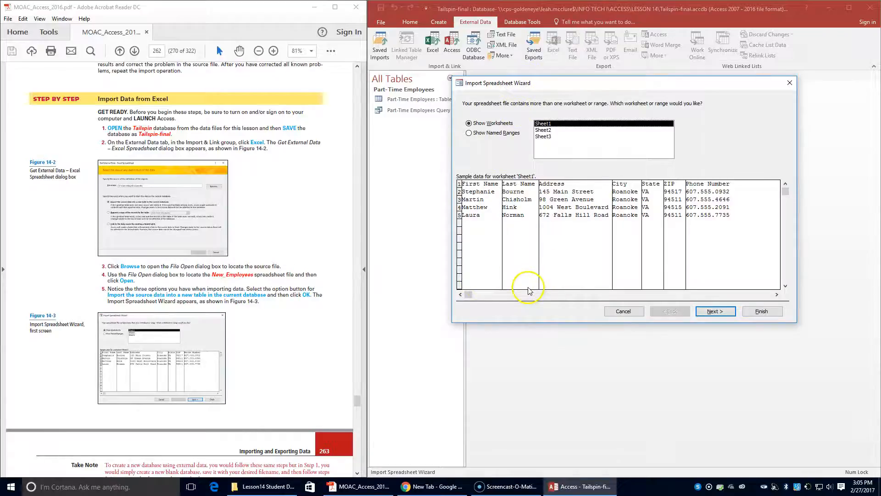
{"action": "scroll", "coordinate": [235, 356], "scroll_direction": "down", "scroll_amount": 1}
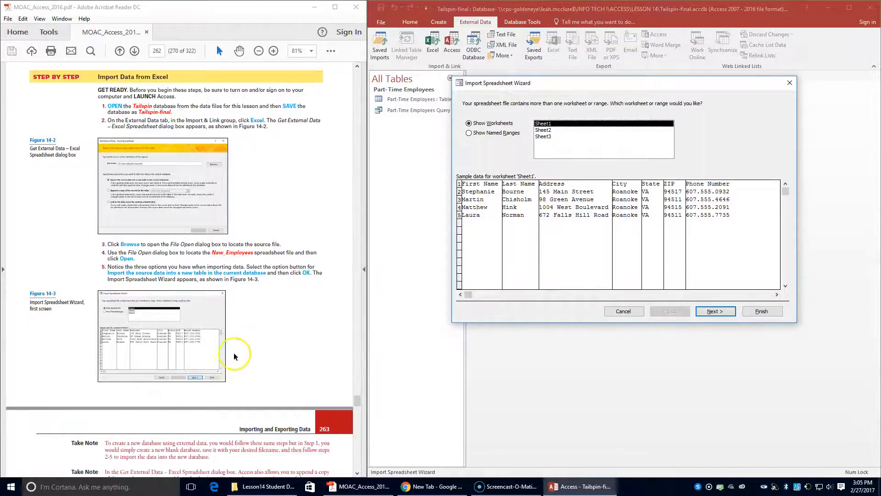
{"action": "scroll", "coordinate": [231, 358], "scroll_direction": "down", "scroll_amount": 3}
{"action": "scroll", "coordinate": [224, 365], "scroll_direction": "down", "scroll_amount": 2}
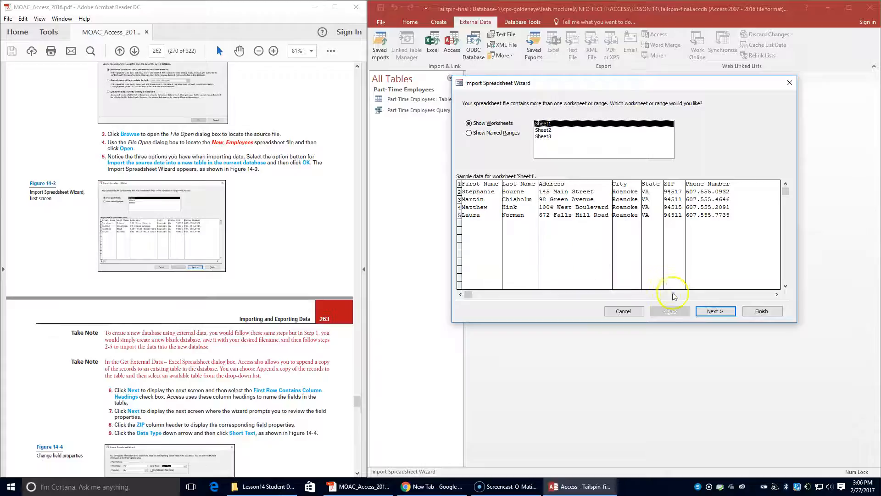
Mark the first row of New_Employees as column headings and advance to field options
{"action": "left_click", "coordinate": [728, 314]}
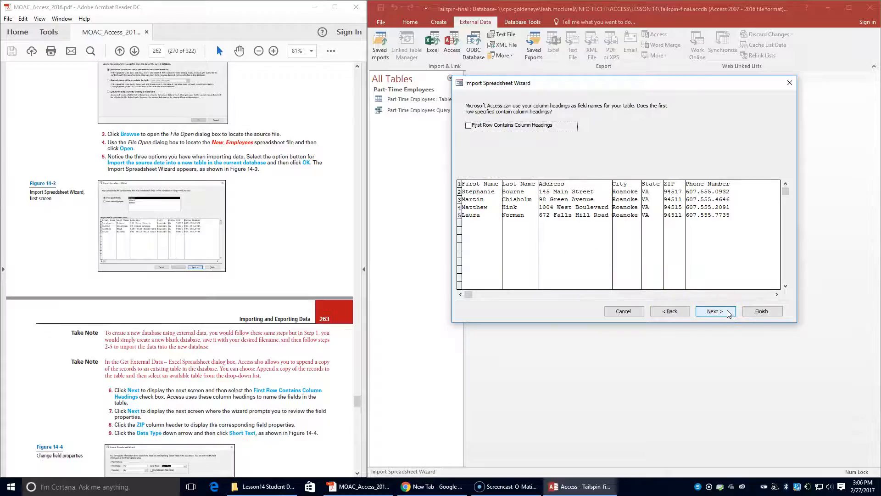
{"action": "left_click", "coordinate": [462, 183]}
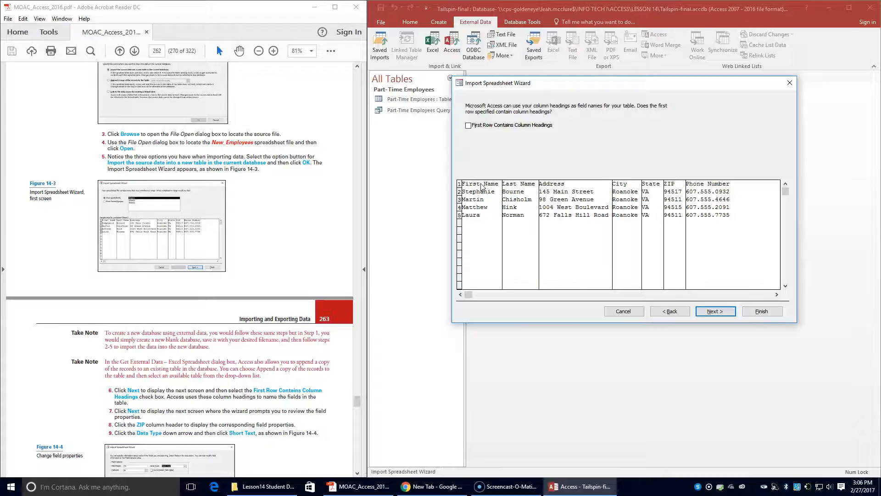
{"action": "left_click", "coordinate": [493, 132]}
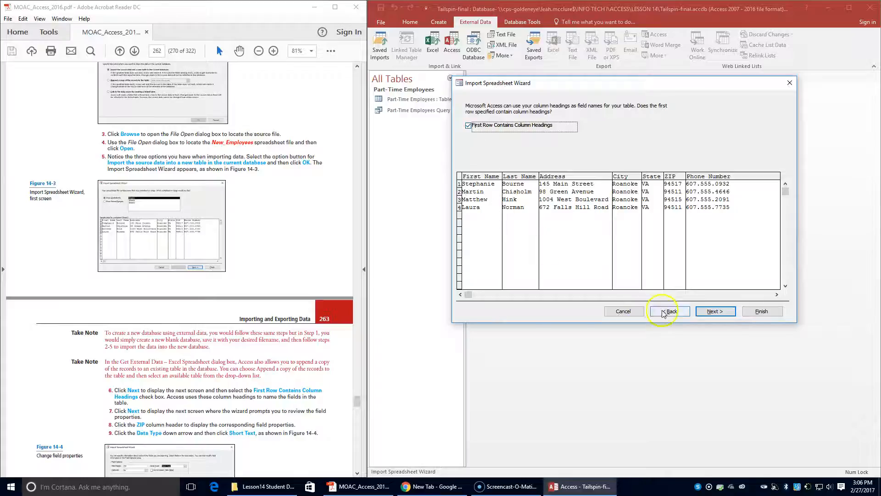
{"action": "left_click", "coordinate": [725, 312]}
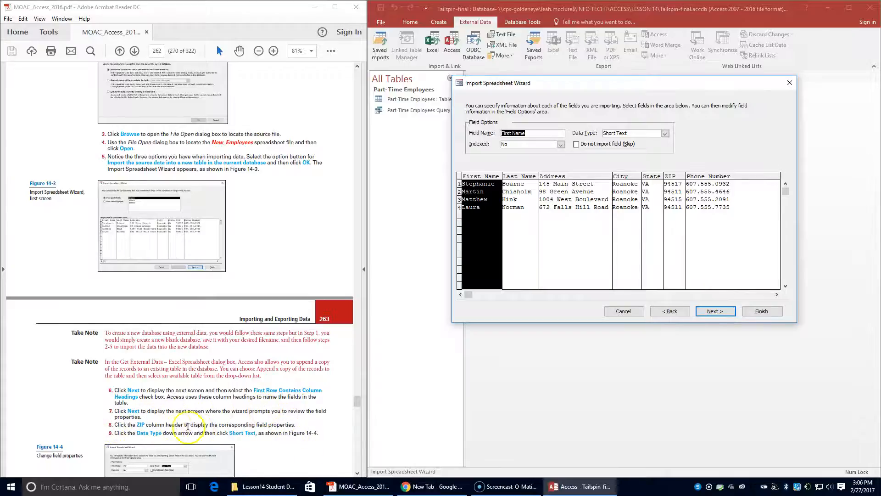
Change the ZIP field's data type from Double to Short Text
{"action": "left_click", "coordinate": [669, 176]}
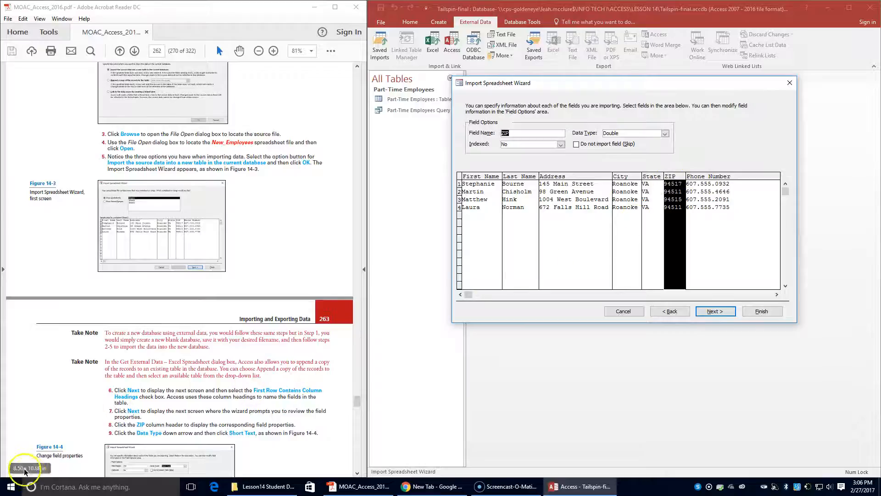
{"action": "left_click", "coordinate": [665, 133]}
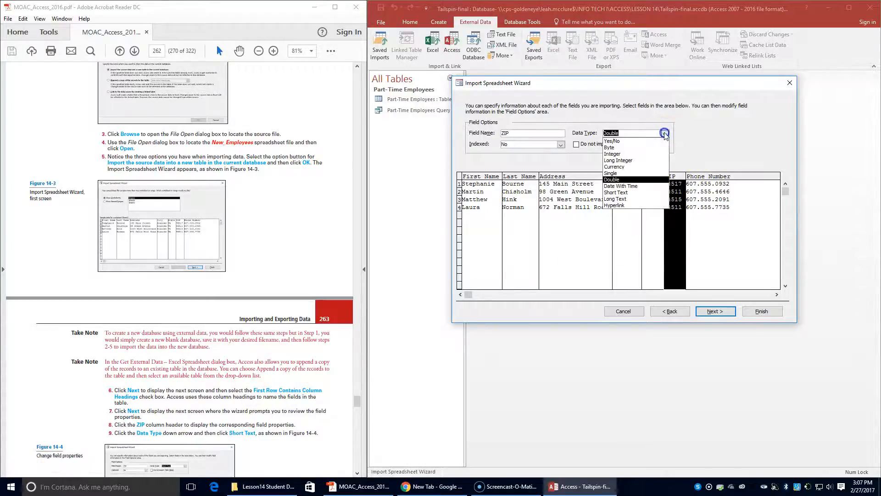
{"action": "left_click", "coordinate": [646, 192]}
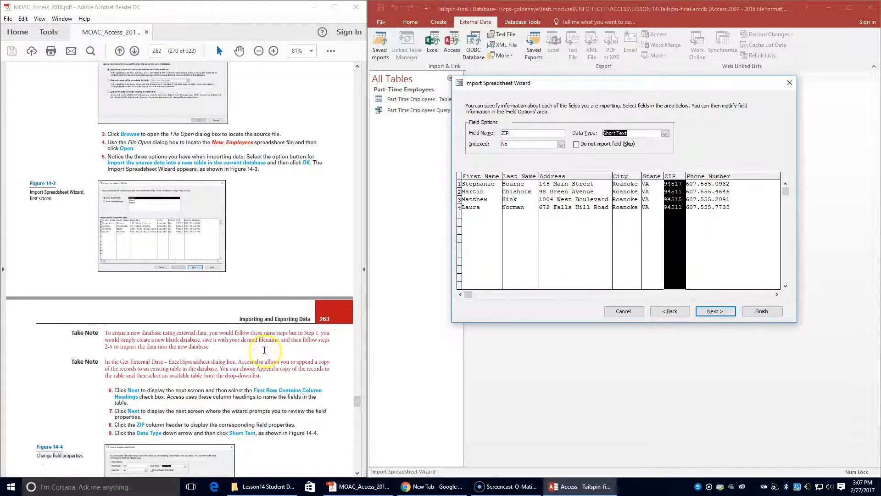
{"action": "scroll", "coordinate": [263, 362], "scroll_direction": "down", "scroll_amount": 3}
{"action": "scroll", "coordinate": [262, 366], "scroll_direction": "down", "scroll_amount": 1}
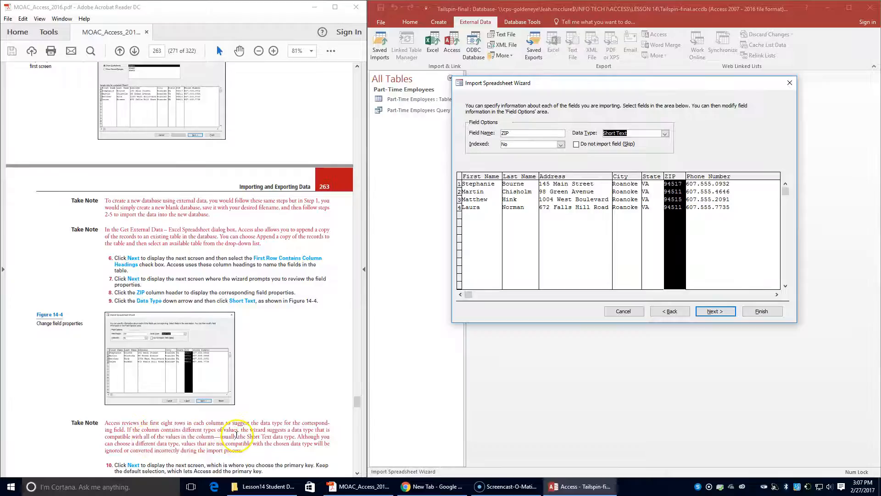
{"action": "scroll", "coordinate": [232, 448], "scroll_direction": "down", "scroll_amount": 1}
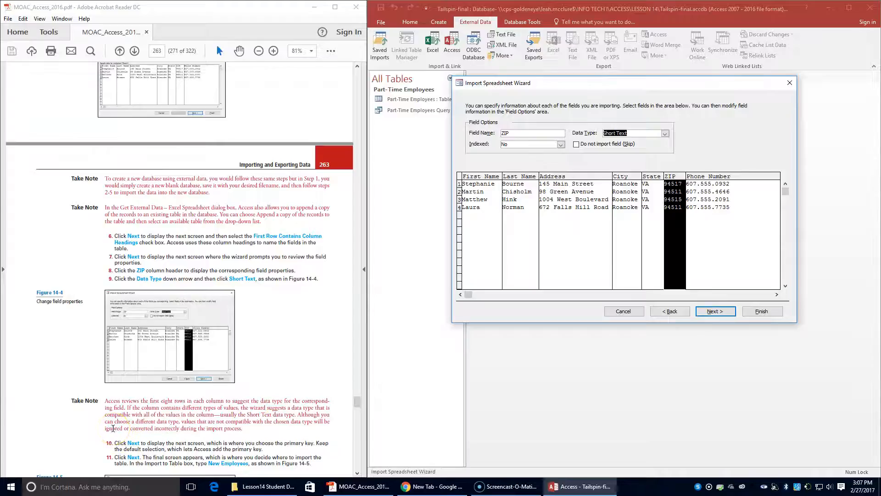
{"action": "scroll", "coordinate": [113, 429], "scroll_direction": "down", "scroll_amount": 2}
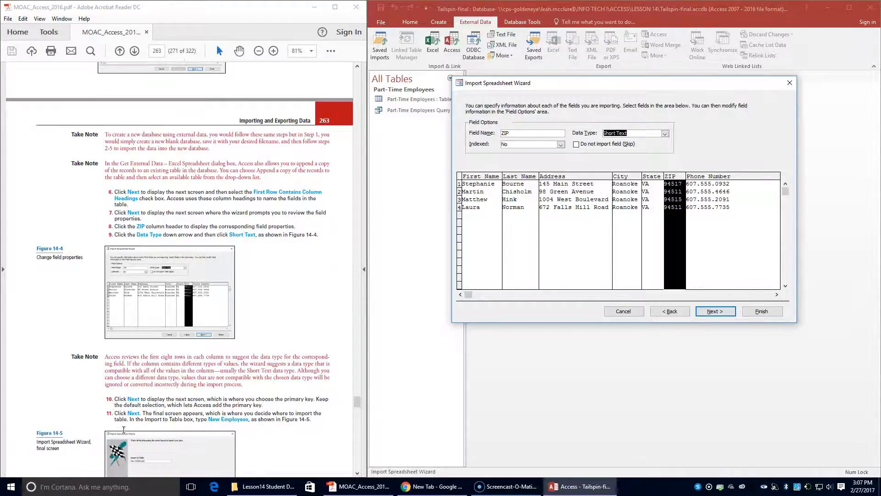
{"action": "scroll", "coordinate": [123, 429], "scroll_direction": "down", "scroll_amount": 1}
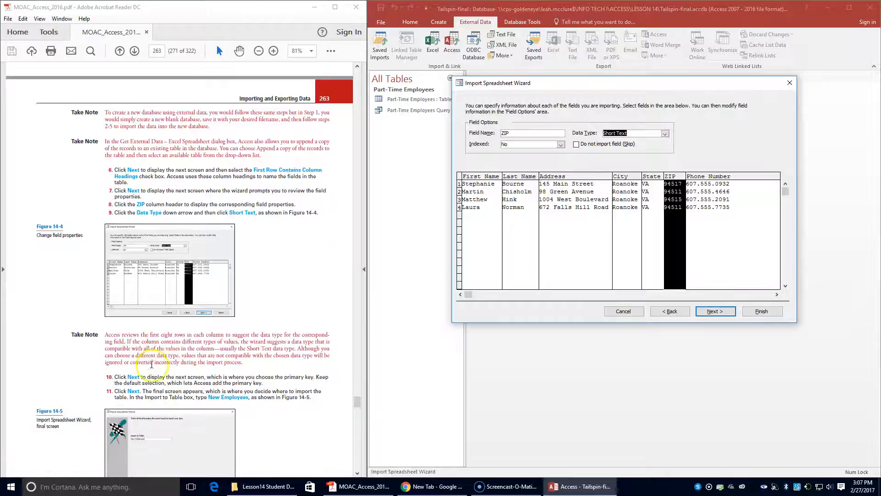
Accept the Access-added primary key, keep the table name New Employees, and finish
{"action": "left_click", "coordinate": [714, 312]}
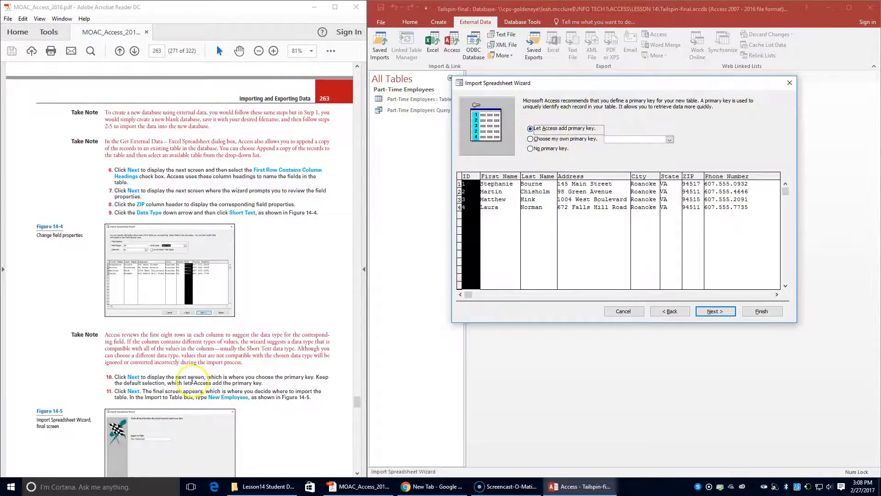
{"action": "left_click", "coordinate": [721, 312]}
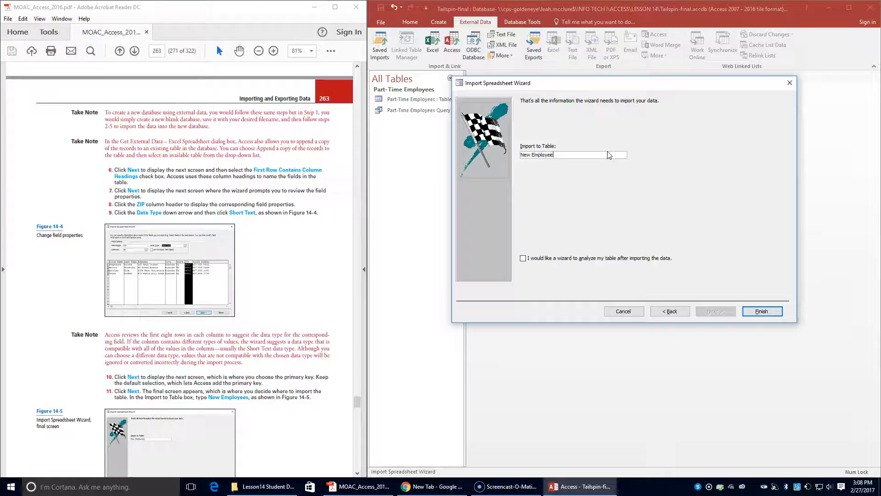
{"action": "scroll", "coordinate": [184, 395], "scroll_direction": "down", "scroll_amount": 5}
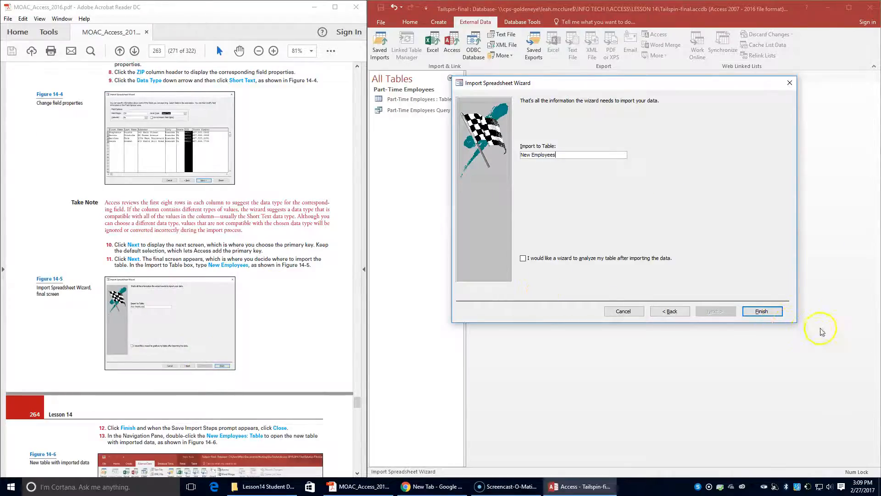
{"action": "left_click", "coordinate": [761, 311]}
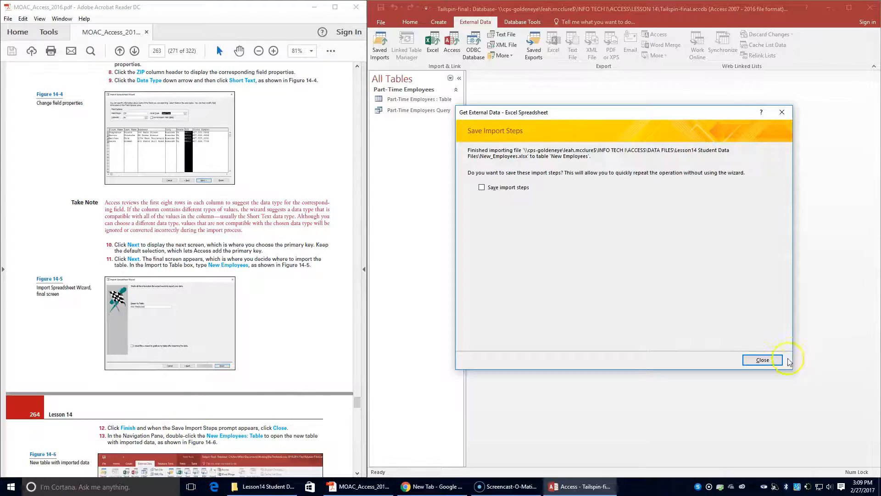
Skip saving import steps and open New Employees to check its four records
{"action": "left_click", "coordinate": [767, 360]}
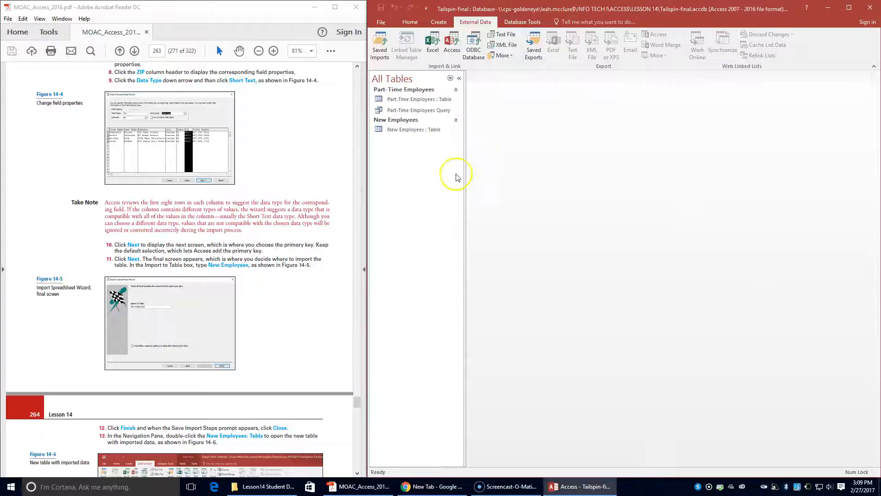
{"action": "double_click", "coordinate": [426, 131]}
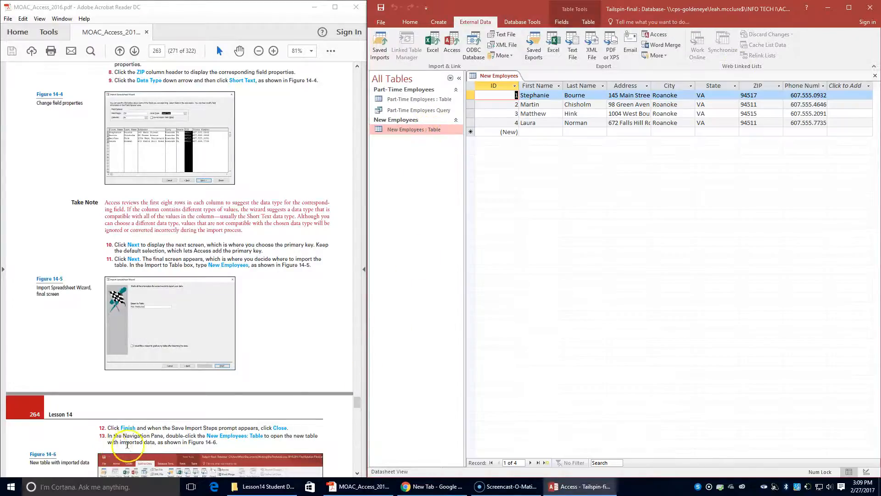
{"action": "scroll", "coordinate": [197, 442], "scroll_direction": "down", "scroll_amount": 4}
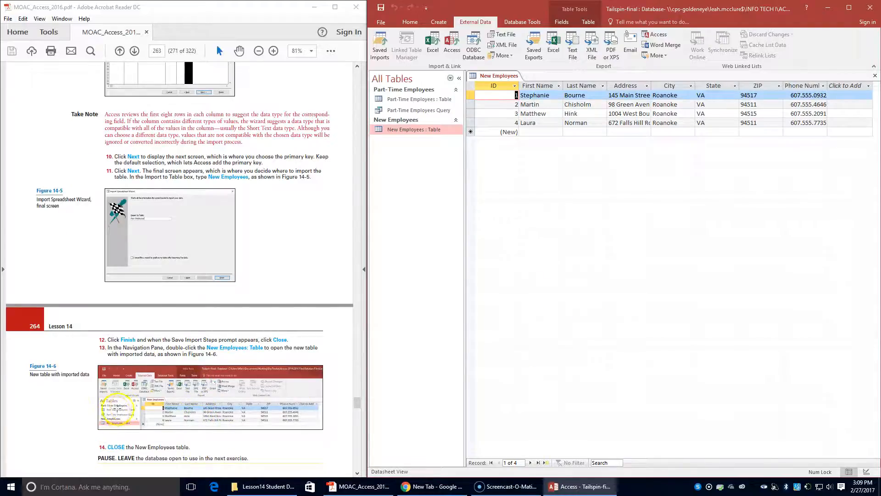
{"action": "scroll", "coordinate": [226, 429], "scroll_direction": "down", "scroll_amount": 2}
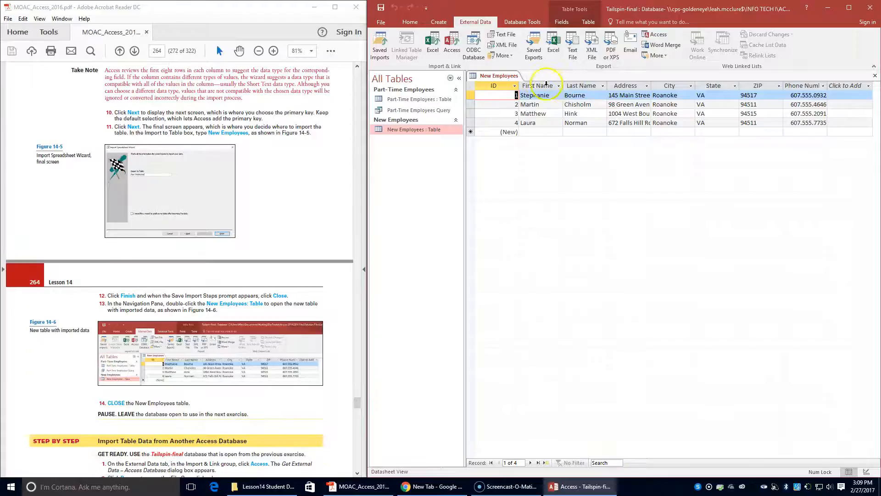
Close the New Employees table from its tab's shortcut menu
{"action": "right_click", "coordinate": [493, 72]}
{"action": "left_click", "coordinate": [512, 89]}
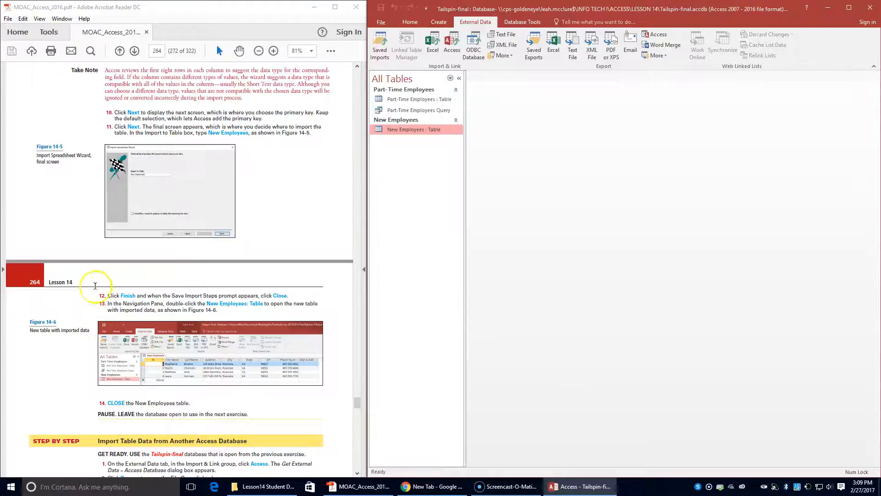
{"action": "scroll", "coordinate": [123, 362], "scroll_direction": "down", "scroll_amount": 6}
{"action": "scroll", "coordinate": [123, 362], "scroll_direction": "down", "scroll_amount": 2}
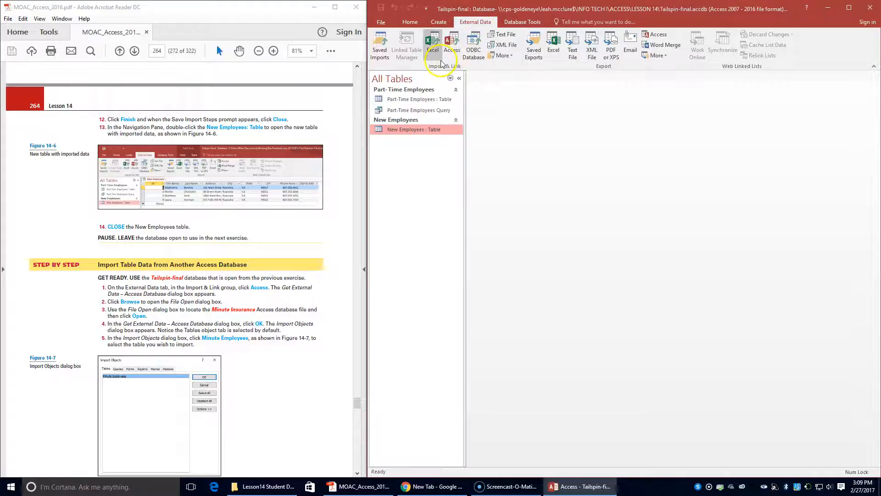
Choose the MinuteInsurance database as the source for an Access import
{"action": "left_click", "coordinate": [451, 45]}
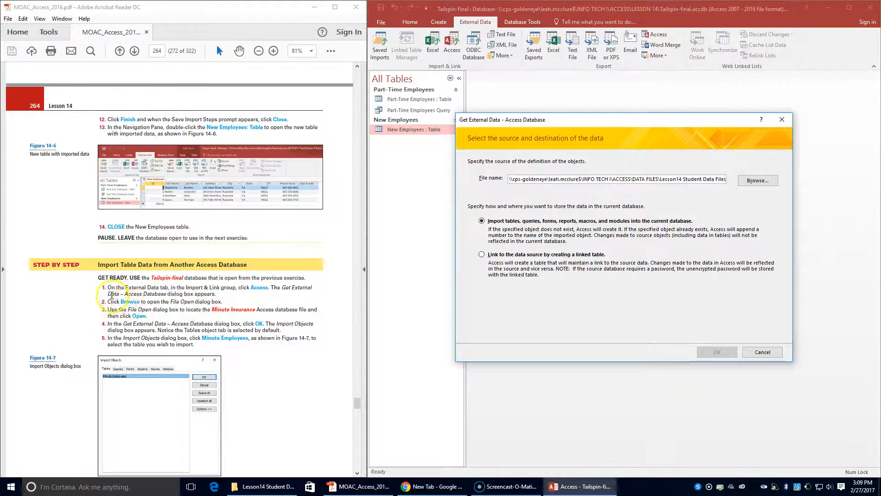
{"action": "left_click", "coordinate": [751, 182]}
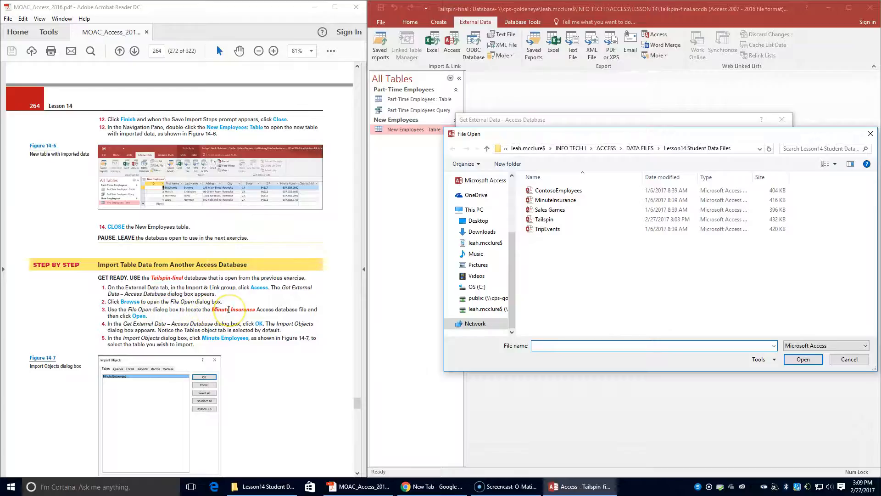
{"action": "left_click", "coordinate": [552, 201]}
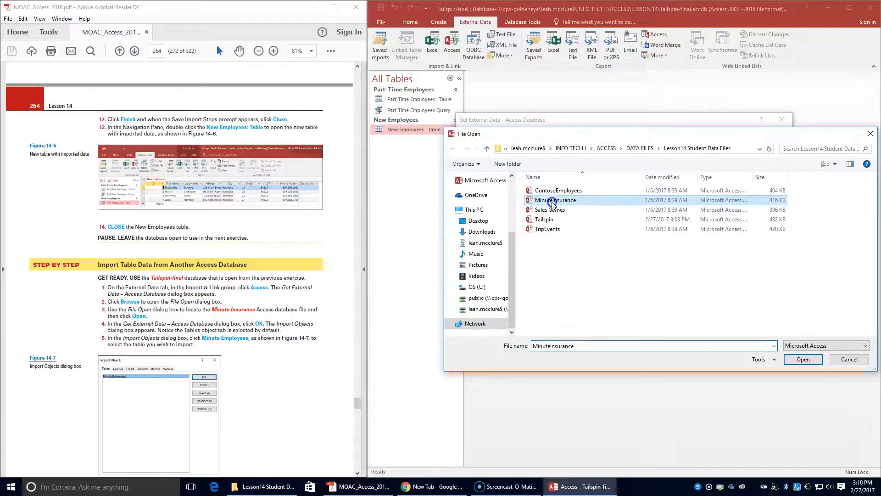
{"action": "left_click", "coordinate": [803, 359]}
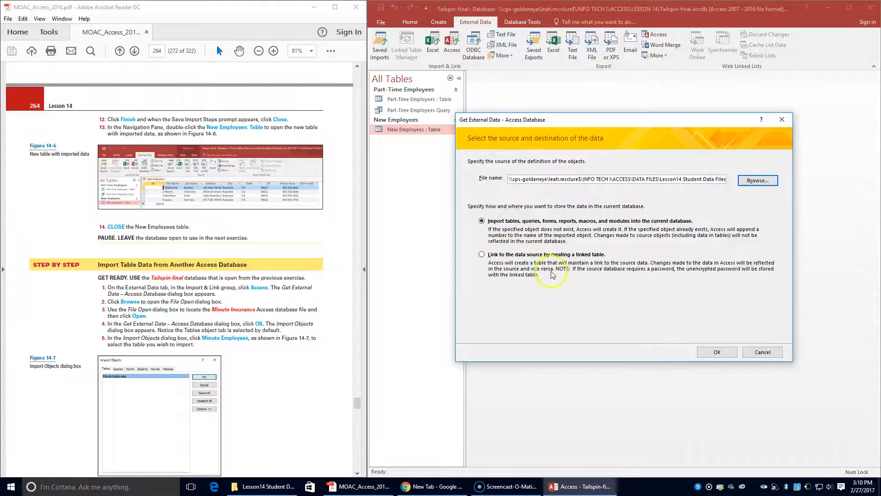
Import the Minute Employees table from MinuteInsurance and close without saving the import steps
{"action": "left_click", "coordinate": [717, 352]}
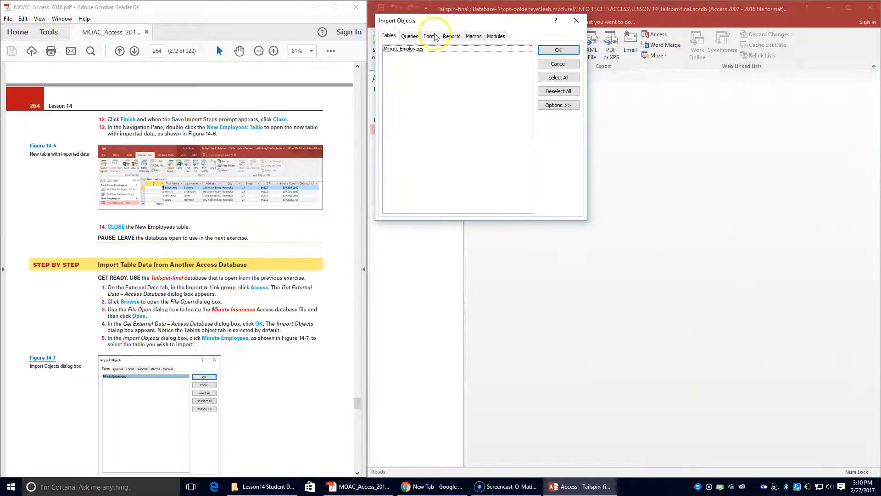
{"action": "left_click_drag", "start_coordinate": [445, 22], "coordinate": [601, 104]}
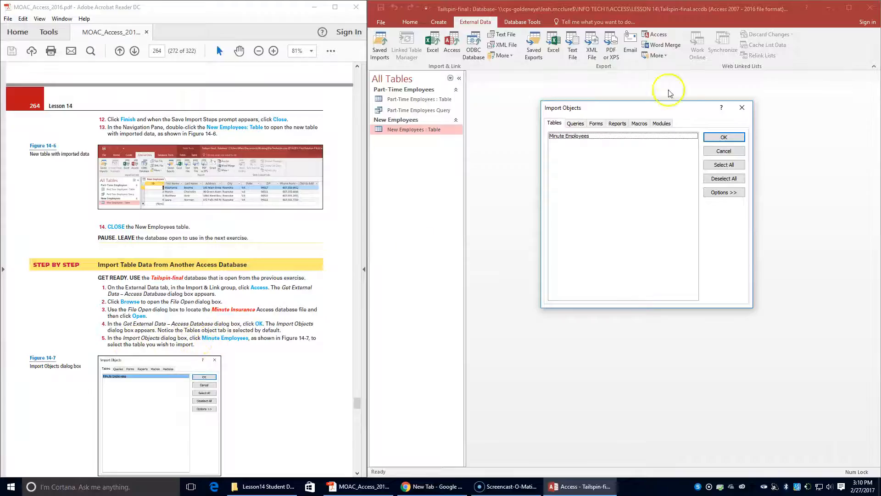
{"action": "left_click", "coordinate": [620, 135]}
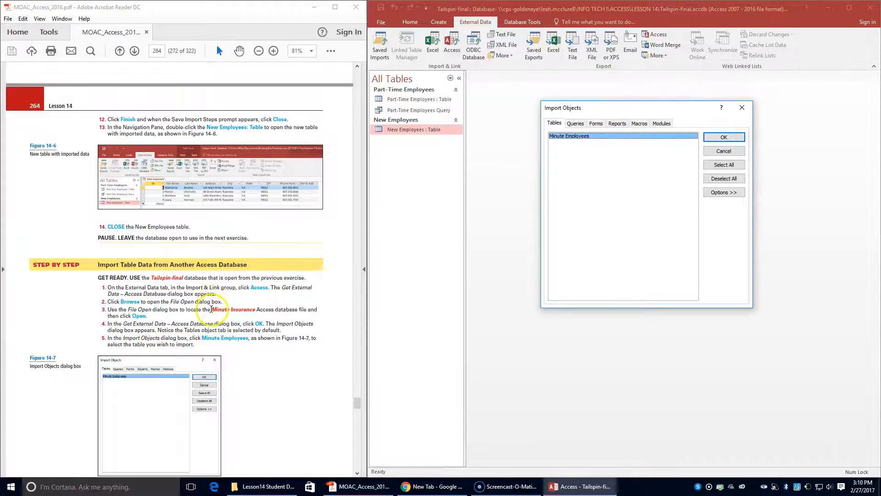
{"action": "scroll", "coordinate": [211, 309], "scroll_direction": "down", "scroll_amount": 4}
{"action": "scroll", "coordinate": [211, 309], "scroll_direction": "down", "scroll_amount": 3}
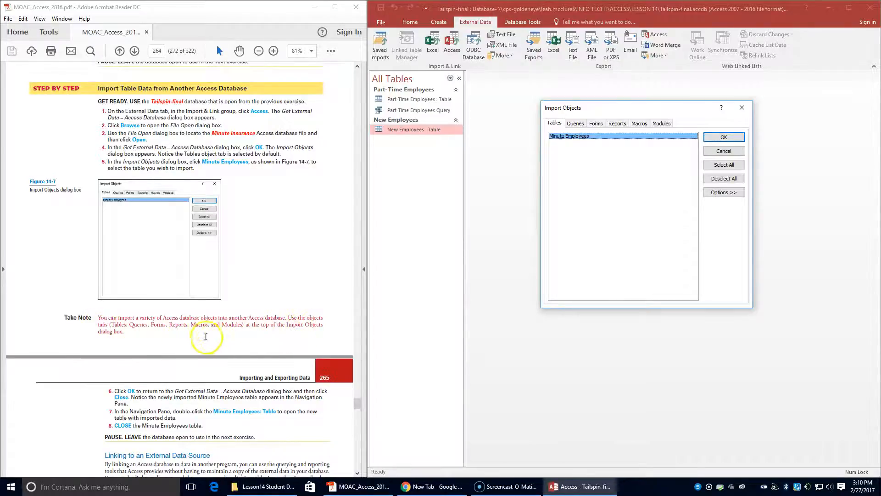
{"action": "left_click", "coordinate": [724, 137]}
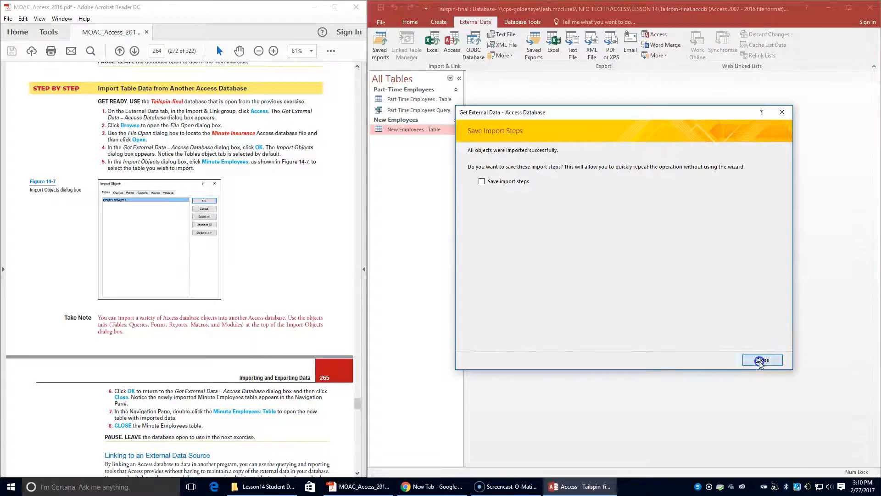
{"action": "left_click", "coordinate": [748, 360]}
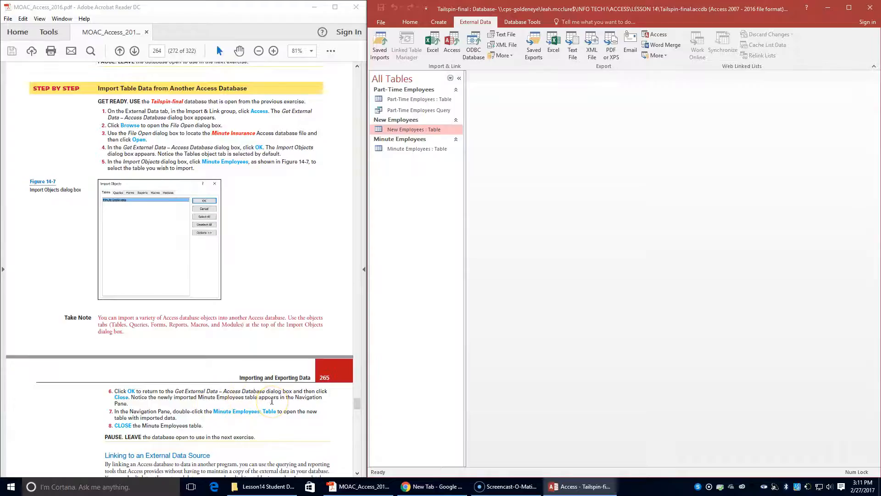
{"action": "left_click", "coordinate": [385, 153]}
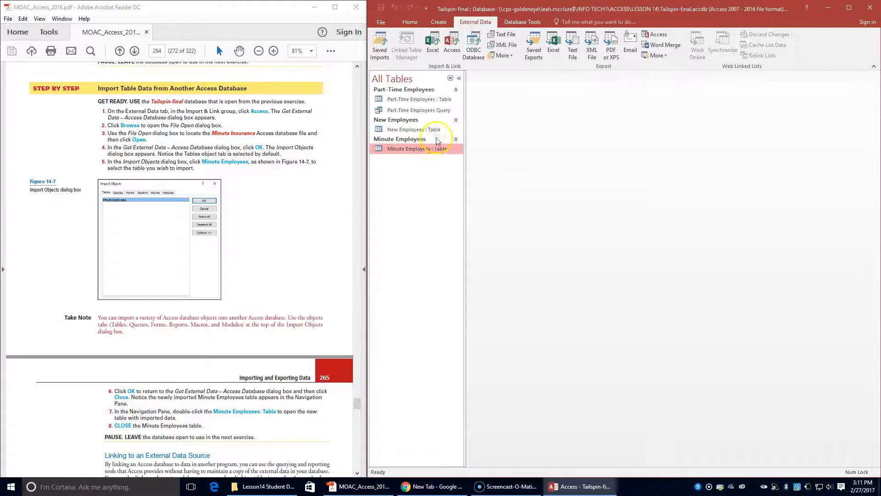
{"action": "double_click", "coordinate": [420, 149]}
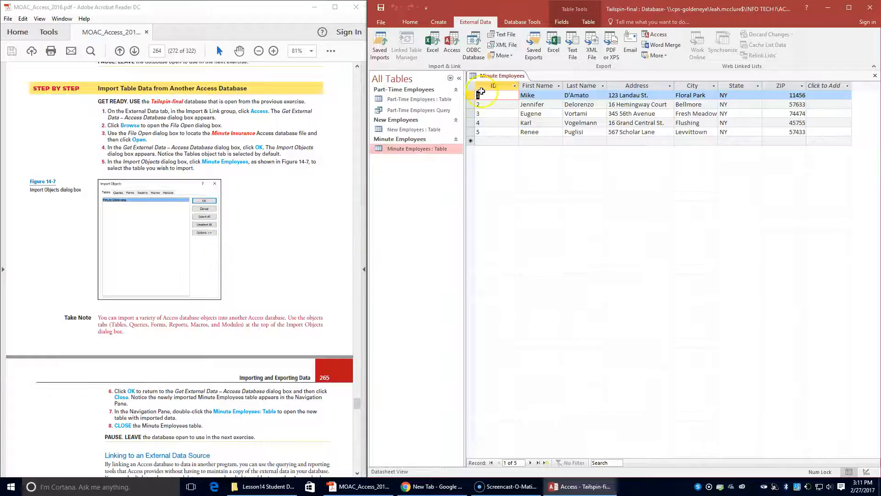
{"action": "right_click", "coordinate": [500, 82]}
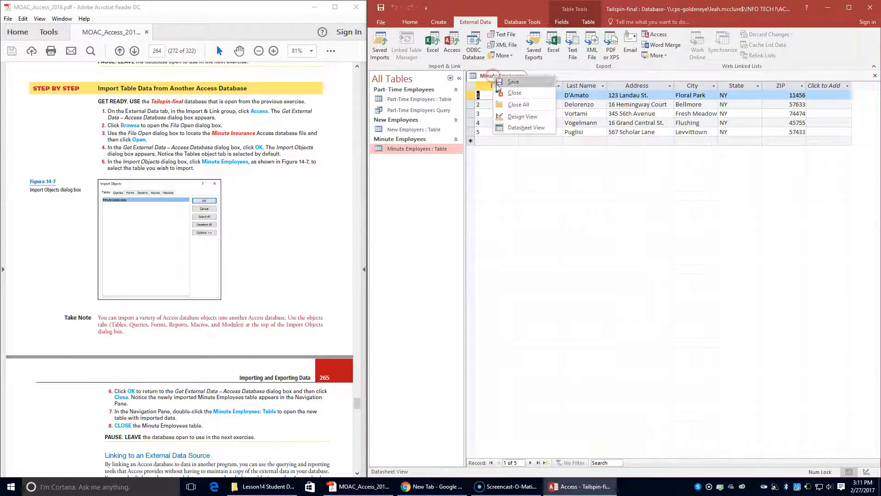
{"action": "left_click", "coordinate": [496, 94]}
{"action": "scroll", "coordinate": [117, 275], "scroll_direction": "down", "scroll_amount": 5}
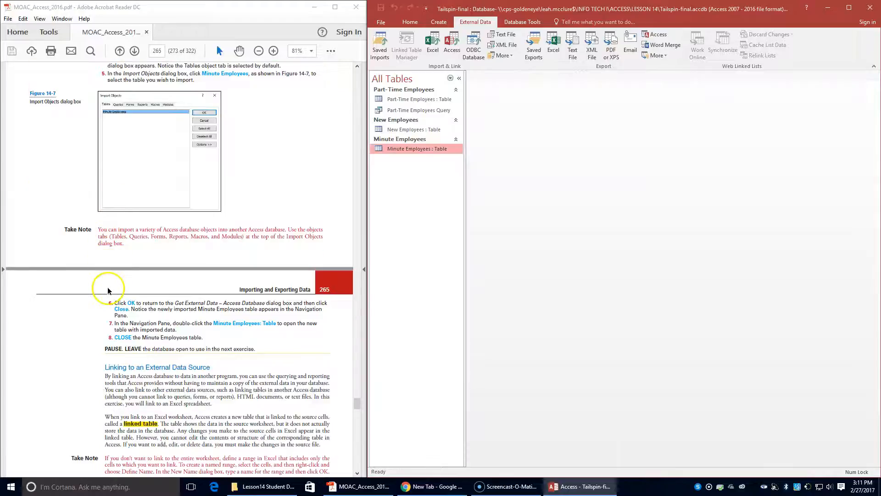
{"action": "scroll", "coordinate": [107, 288], "scroll_direction": "down", "scroll_amount": 2}
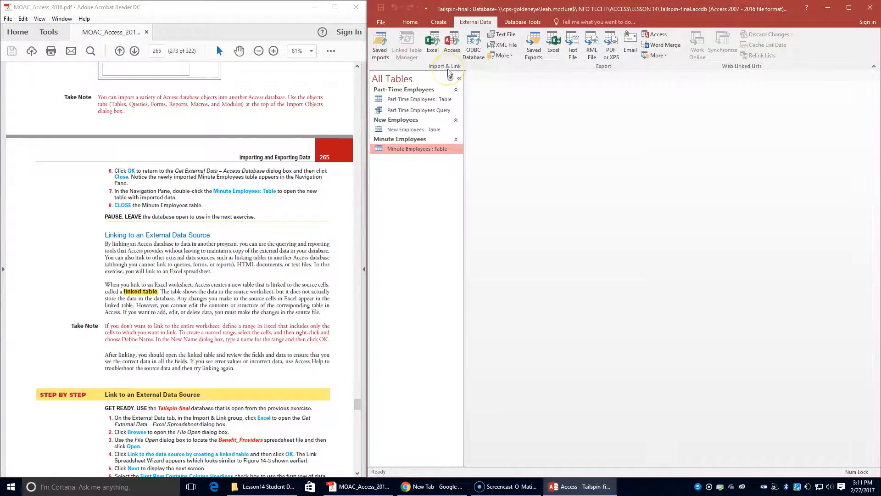
Select the Benefit_Providers workbook and choose to link to it through a linked table
{"action": "left_click", "coordinate": [432, 42]}
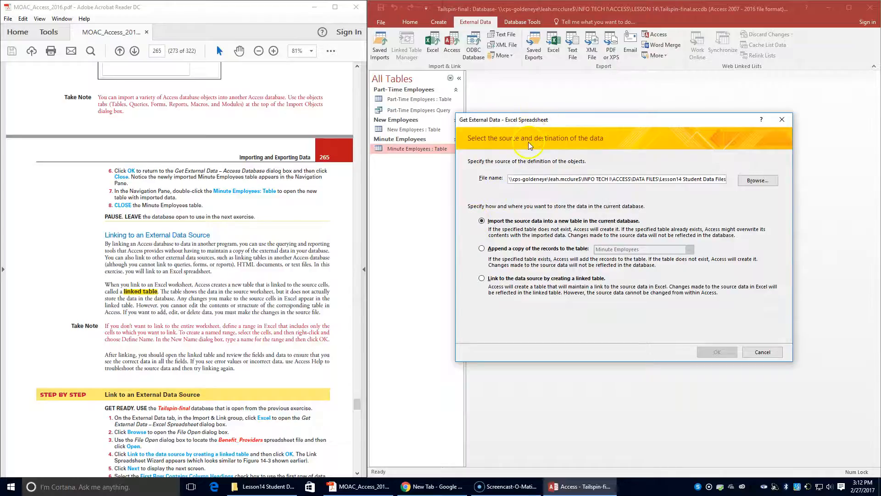
{"action": "left_click", "coordinate": [766, 182]}
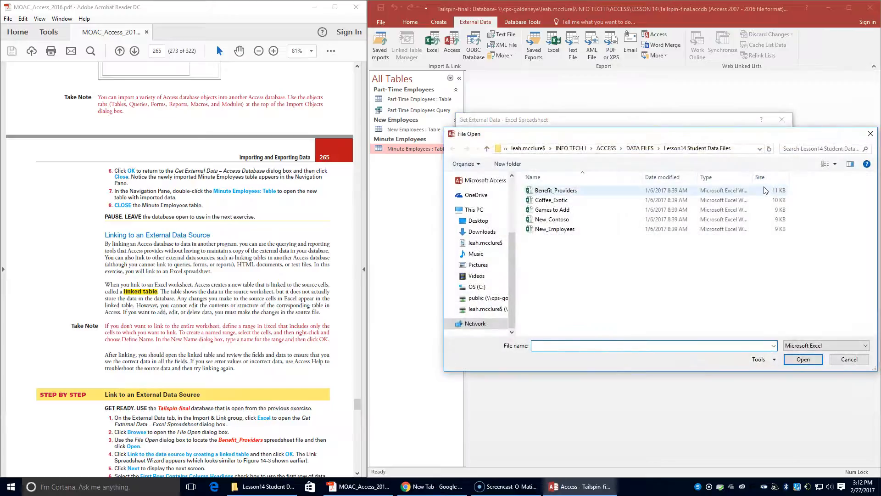
{"action": "left_click", "coordinate": [550, 192]}
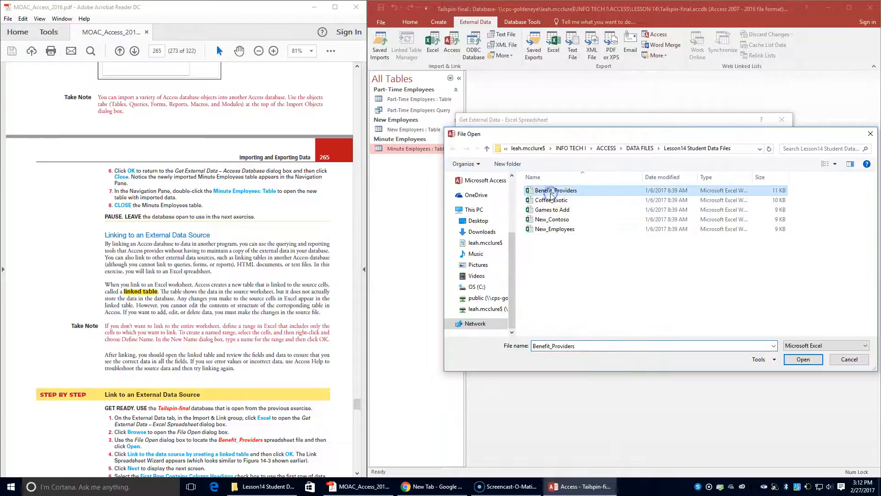
{"action": "left_click", "coordinate": [803, 359]}
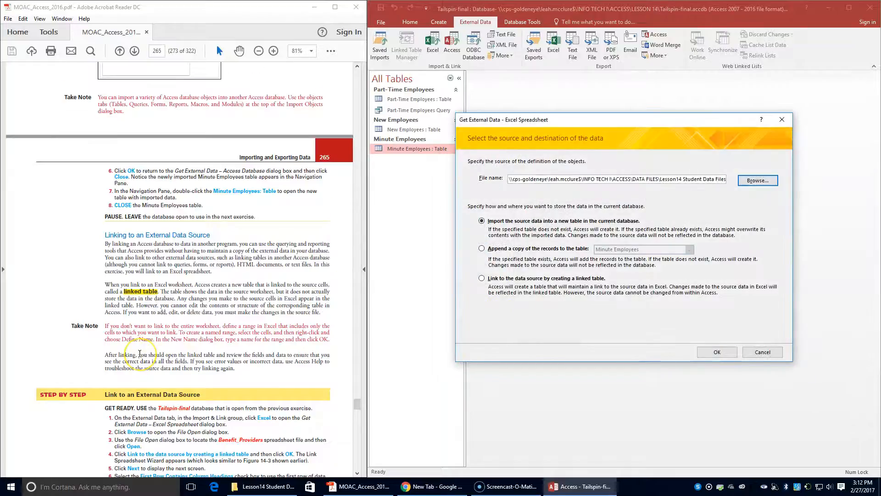
{"action": "scroll", "coordinate": [140, 353], "scroll_direction": "down", "scroll_amount": 2}
{"action": "left_click", "coordinate": [490, 281]}
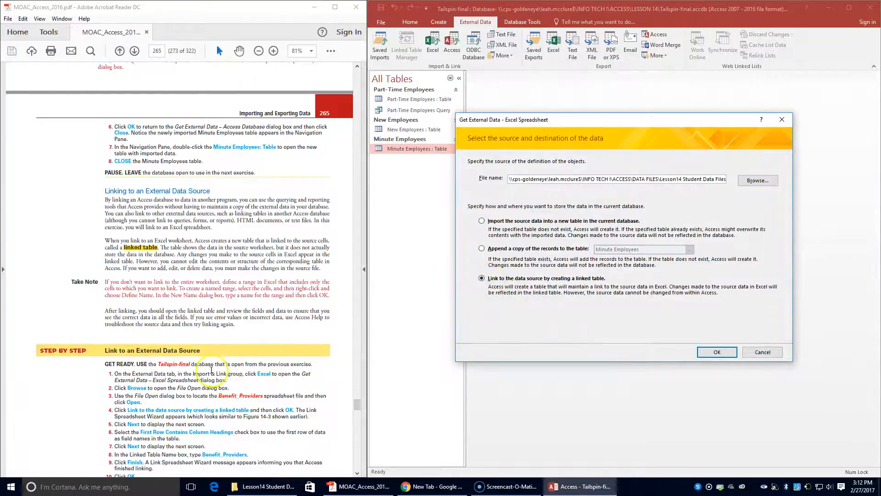
{"action": "scroll", "coordinate": [113, 413], "scroll_direction": "down", "scroll_amount": 1}
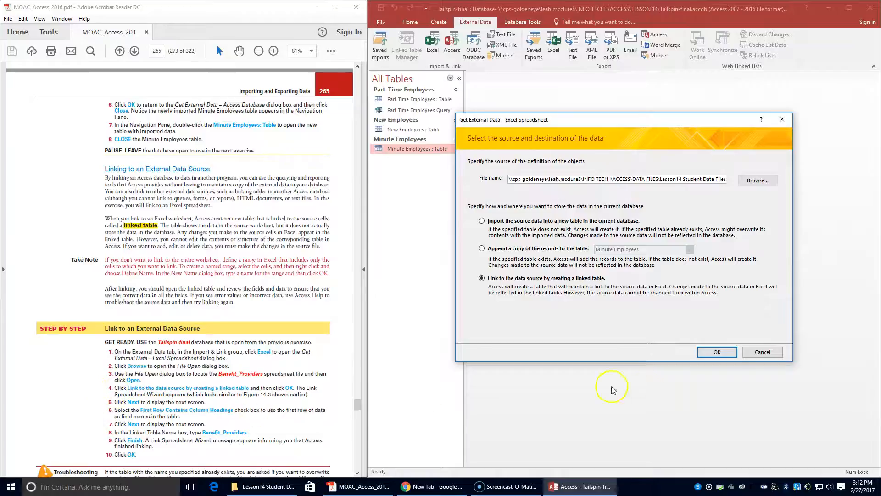
{"action": "left_click", "coordinate": [715, 354]}
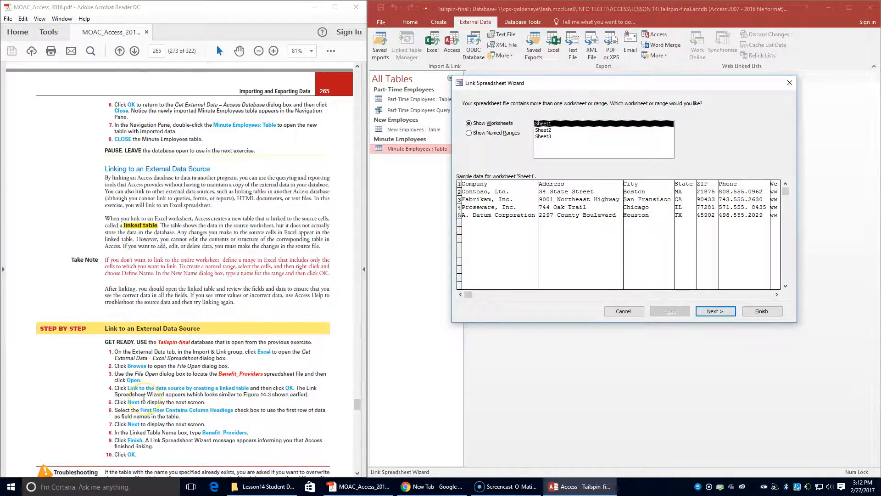
Link Sheet1 with its first row as column headings, naming the table Benefit_Providers
{"action": "scroll", "coordinate": [144, 397], "scroll_direction": "down", "scroll_amount": 1}
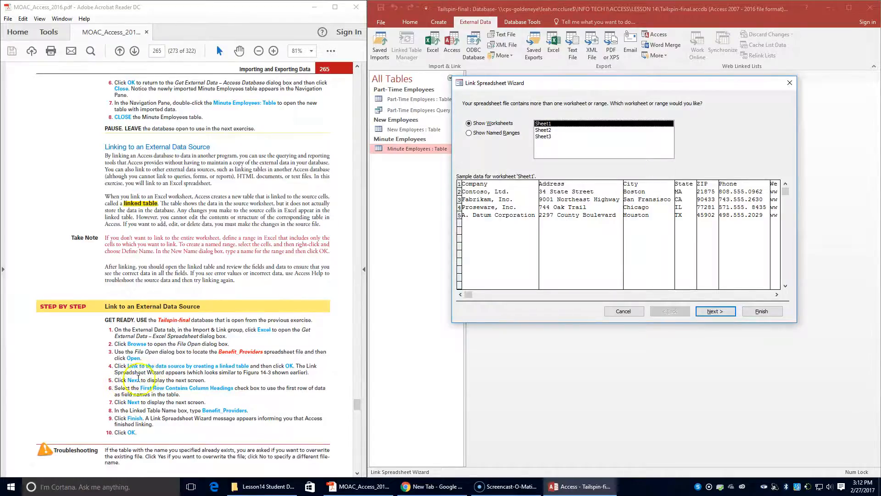
{"action": "left_click", "coordinate": [715, 311]}
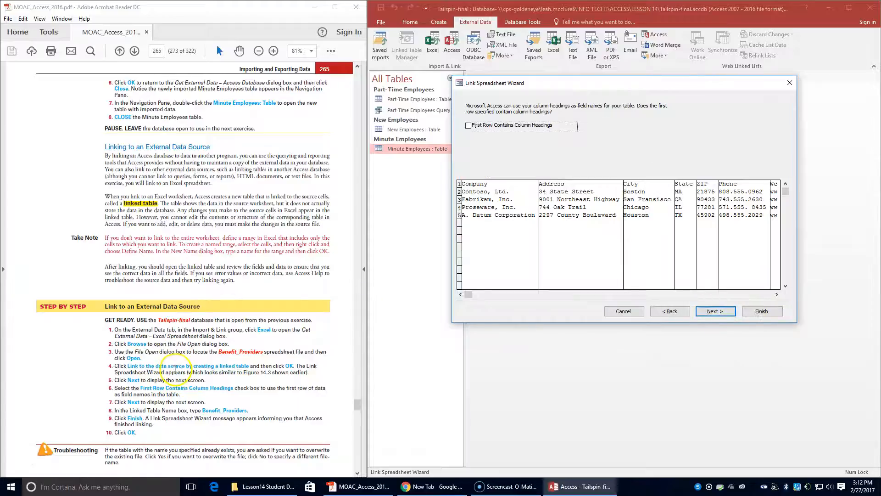
{"action": "scroll", "coordinate": [175, 368], "scroll_direction": "down", "scroll_amount": 1}
{"action": "left_click", "coordinate": [467, 125]}
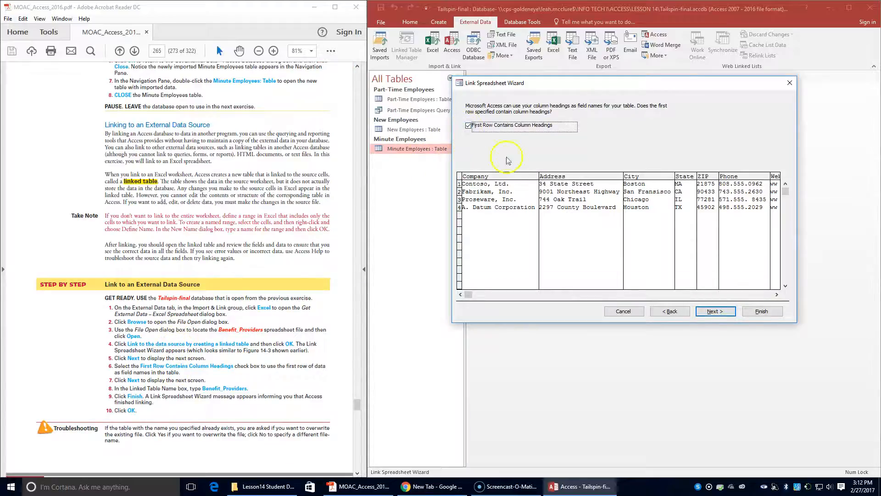
{"action": "left_click", "coordinate": [707, 312]}
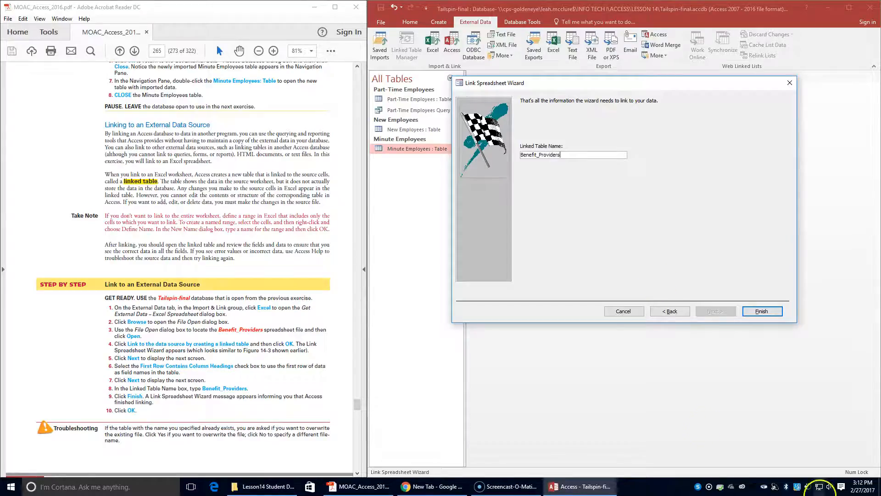
{"action": "left_click", "coordinate": [779, 314]}
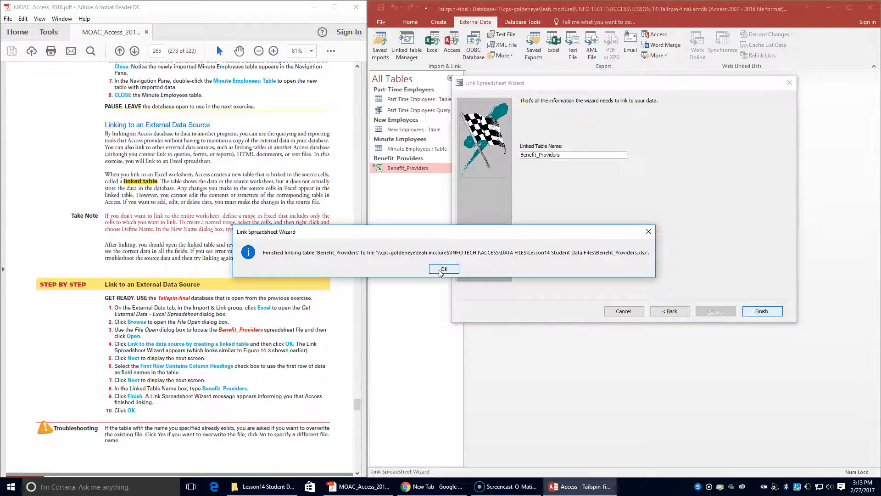
Dismiss the linking message and open Benefit_Providers to view its four provider rows
{"action": "left_click", "coordinate": [441, 269]}
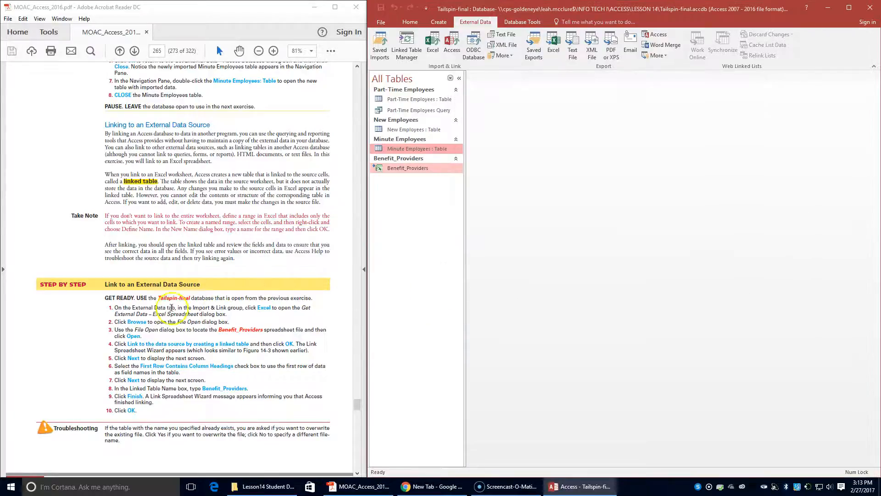
{"action": "scroll", "coordinate": [158, 434], "scroll_direction": "down", "scroll_amount": 3}
{"action": "scroll", "coordinate": [158, 434], "scroll_direction": "down", "scroll_amount": 1}
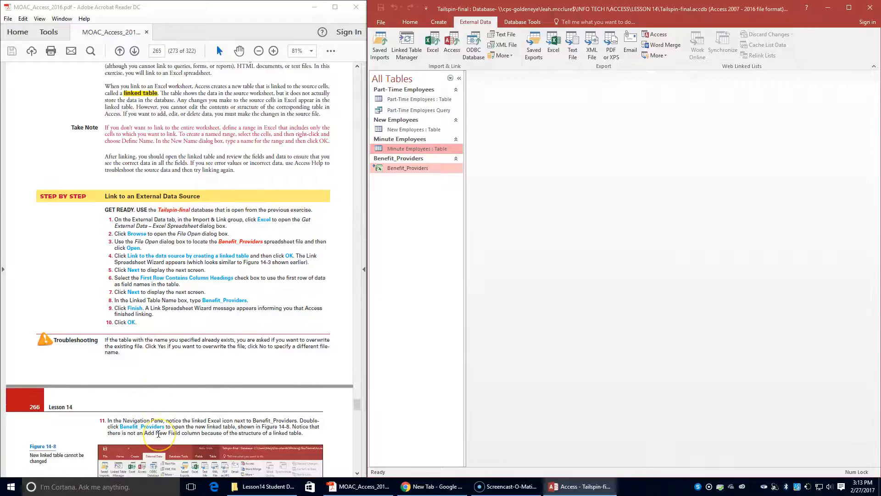
{"action": "scroll", "coordinate": [159, 433], "scroll_direction": "down", "scroll_amount": 1}
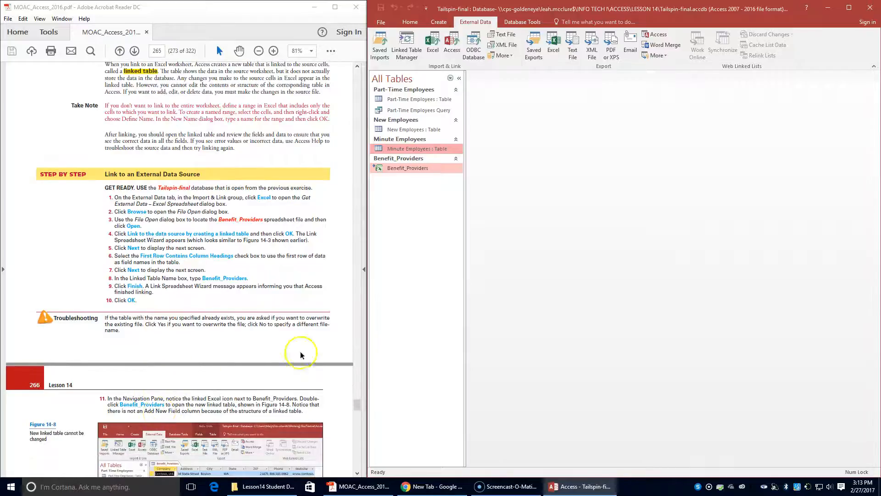
{"action": "double_click", "coordinate": [378, 169]}
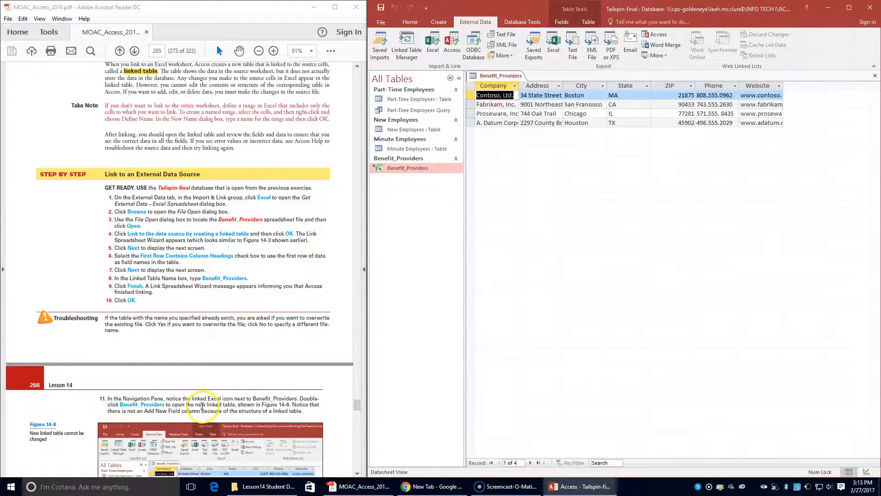
{"action": "scroll", "coordinate": [204, 410], "scroll_direction": "down", "scroll_amount": 1}
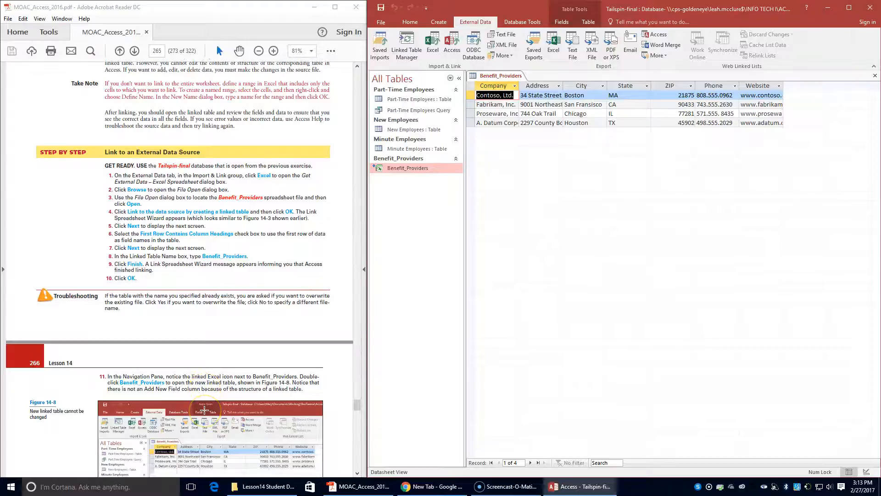
{"action": "scroll", "coordinate": [220, 390], "scroll_direction": "down", "scroll_amount": 1}
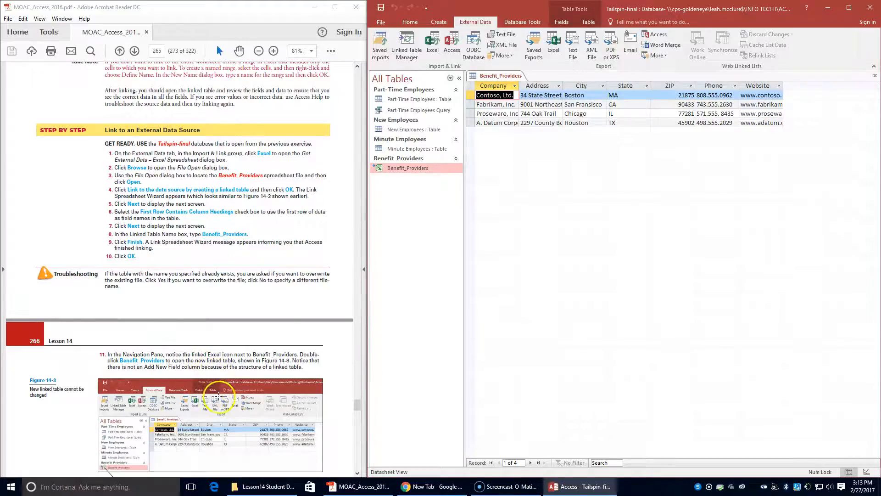
{"action": "scroll", "coordinate": [219, 394], "scroll_direction": "down", "scroll_amount": 1}
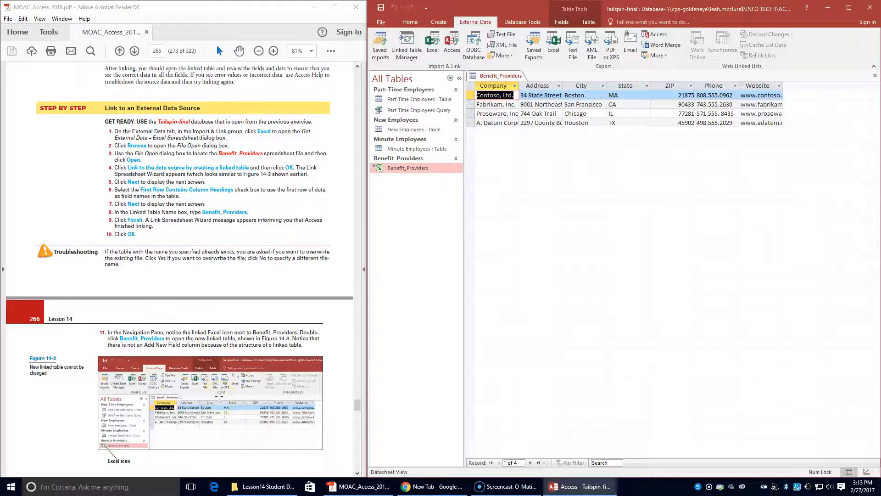
{"action": "scroll", "coordinate": [221, 401], "scroll_direction": "down", "scroll_amount": 4}
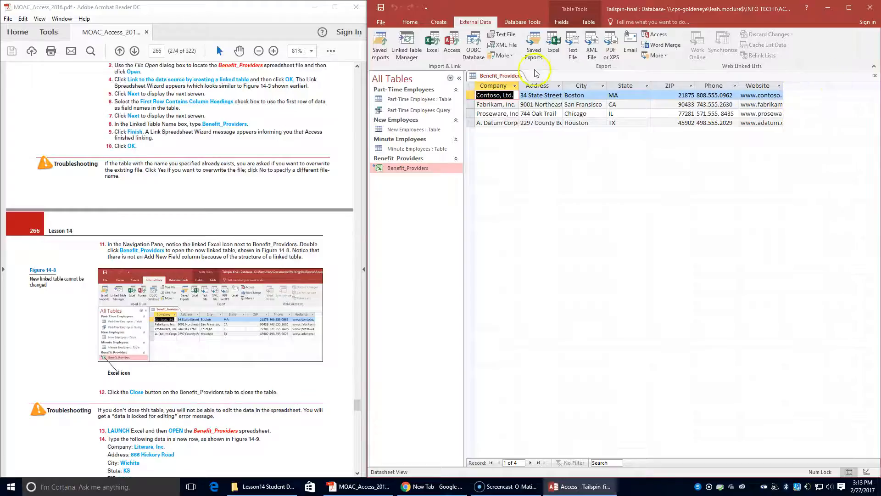
Close the Benefit_Providers table from its tab's shortcut menu
{"action": "right_click", "coordinate": [514, 78]}
{"action": "left_click", "coordinate": [525, 96]}
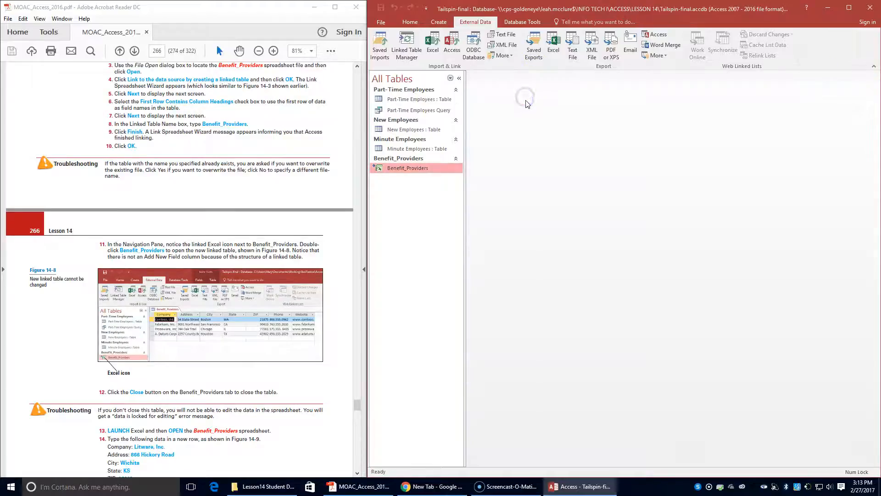
{"action": "scroll", "coordinate": [271, 273], "scroll_direction": "down", "scroll_amount": 1}
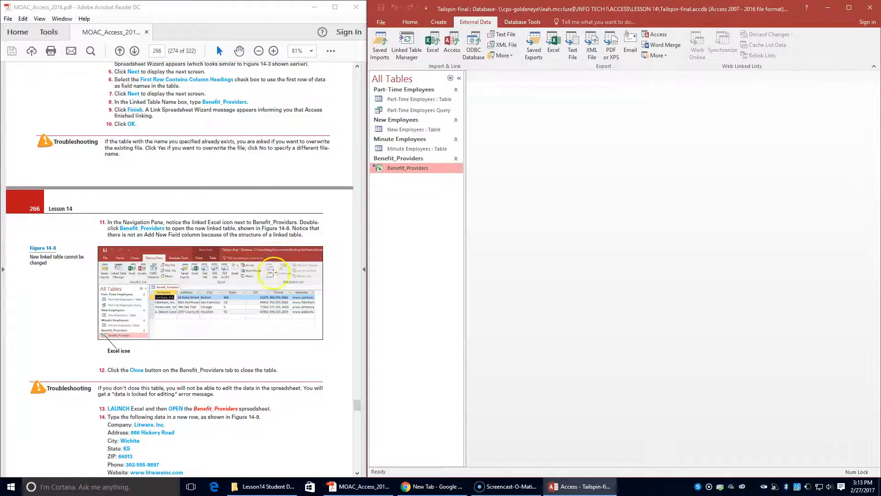
{"action": "scroll", "coordinate": [250, 370], "scroll_direction": "down", "scroll_amount": 2}
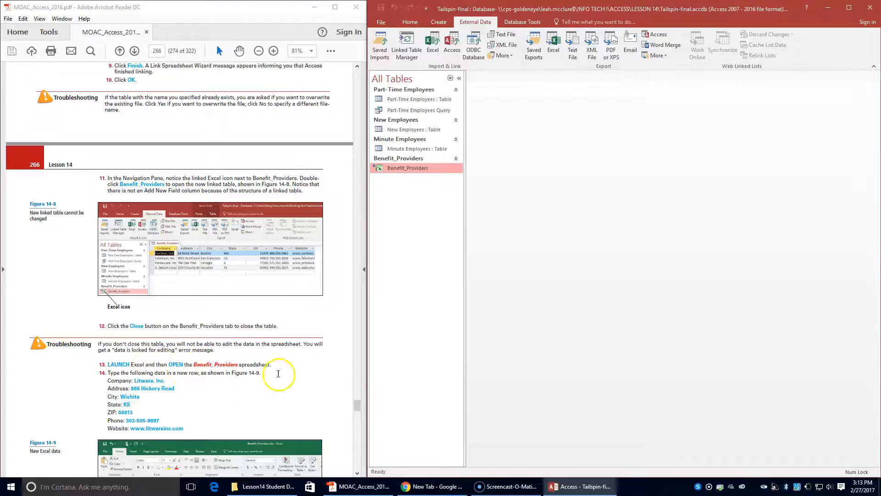
Launch Excel 2016 from the Start search
{"action": "left_click", "coordinate": [94, 486]}
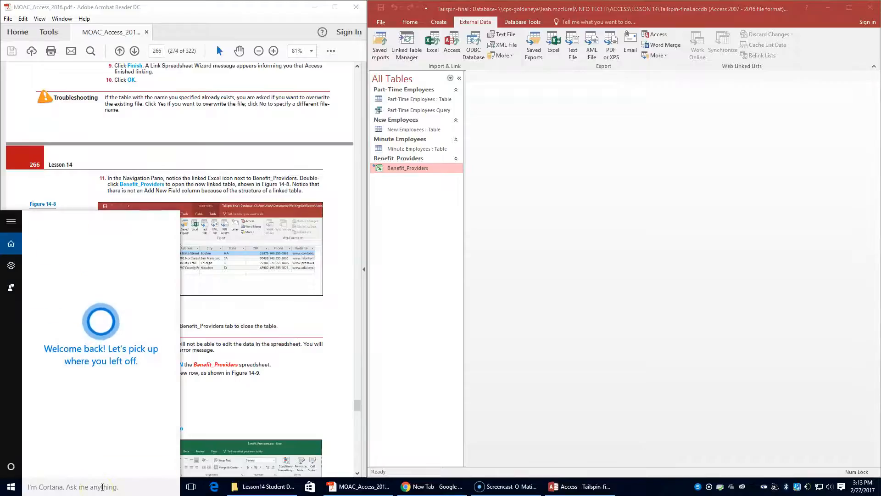
{"action": "type", "text": "excel"}
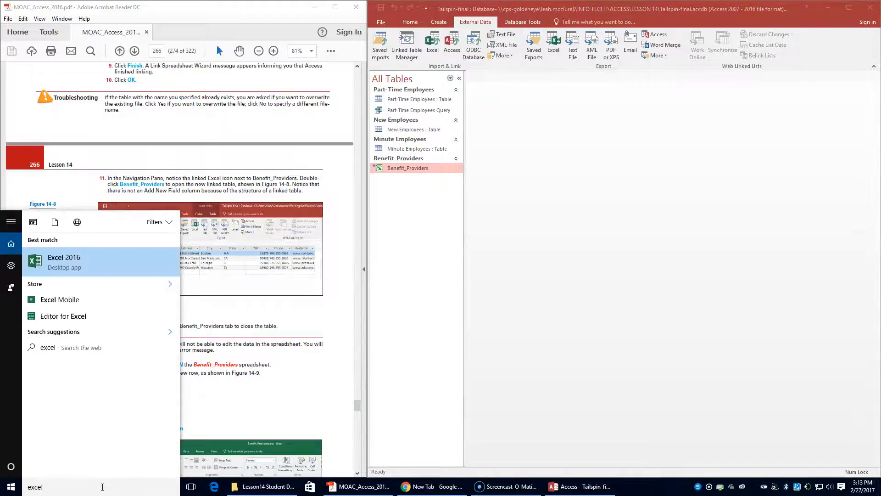
{"action": "left_click", "coordinate": [113, 257]}
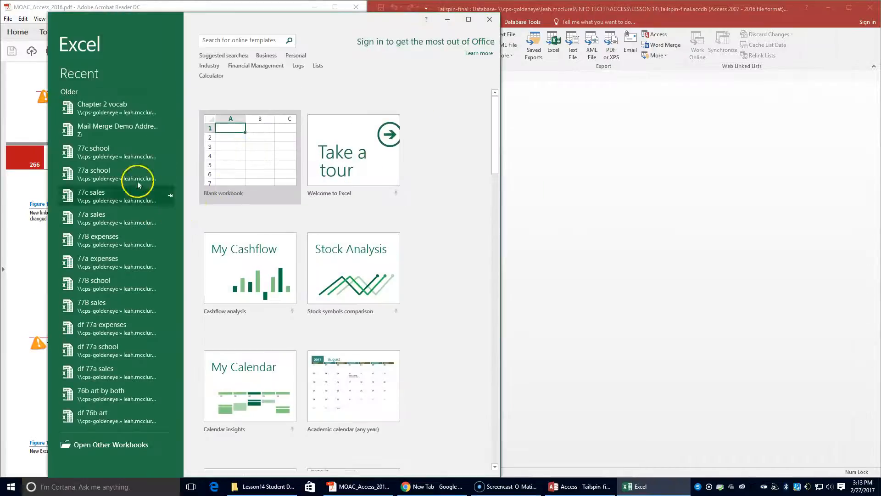
Open Benefit_Providers from the Lesson14 Student Data Files folder and place Excel on the right half
{"action": "left_click", "coordinate": [82, 445]}
{"action": "left_click", "coordinate": [163, 186]}
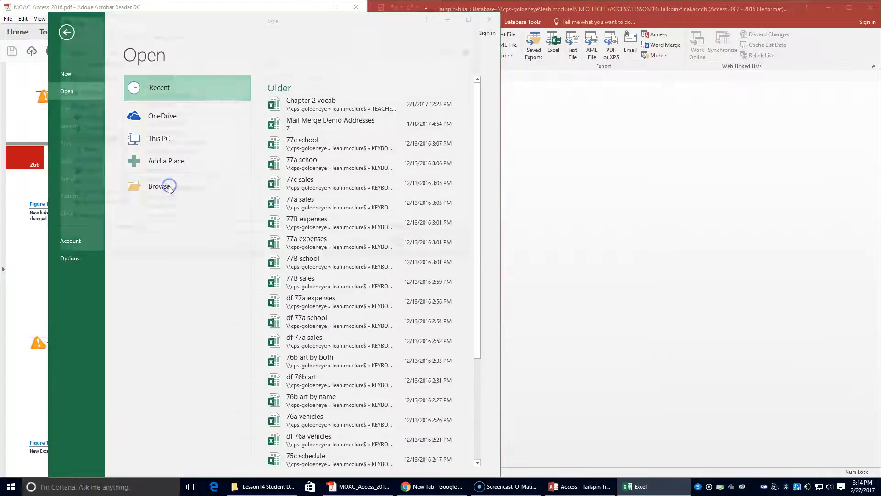
{"action": "double_click", "coordinate": [163, 211]}
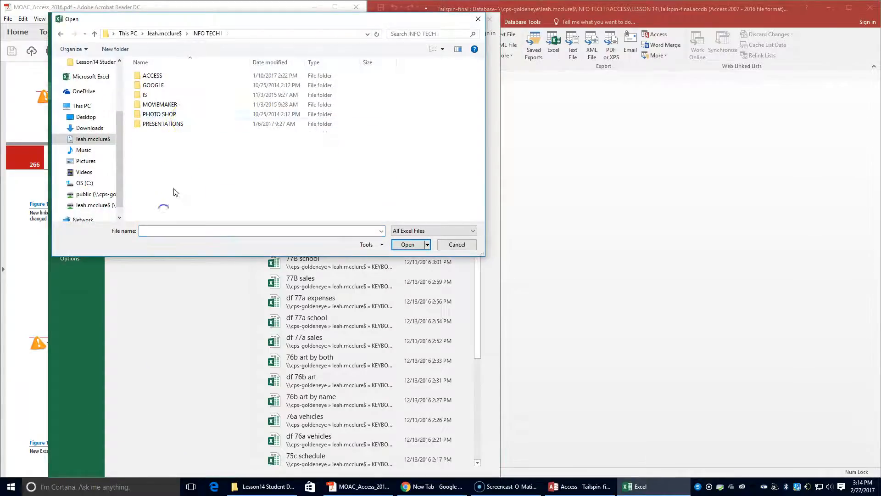
{"action": "double_click", "coordinate": [173, 75]}
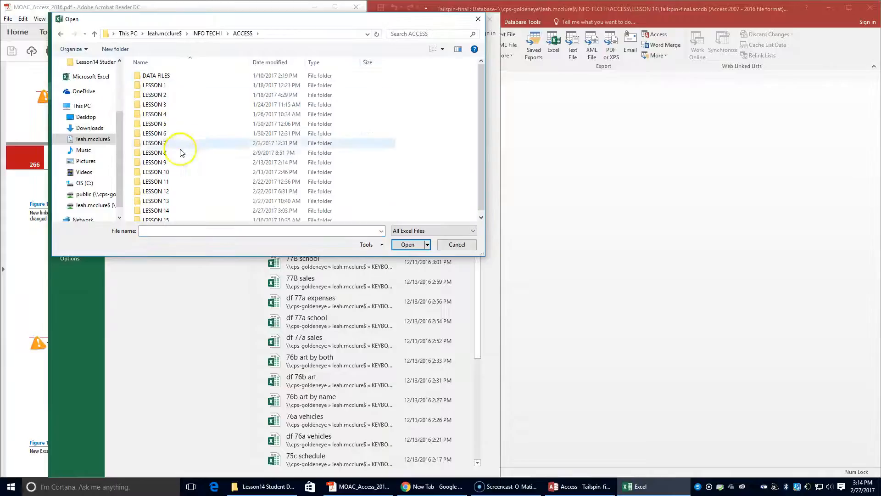
{"action": "double_click", "coordinate": [184, 212]}
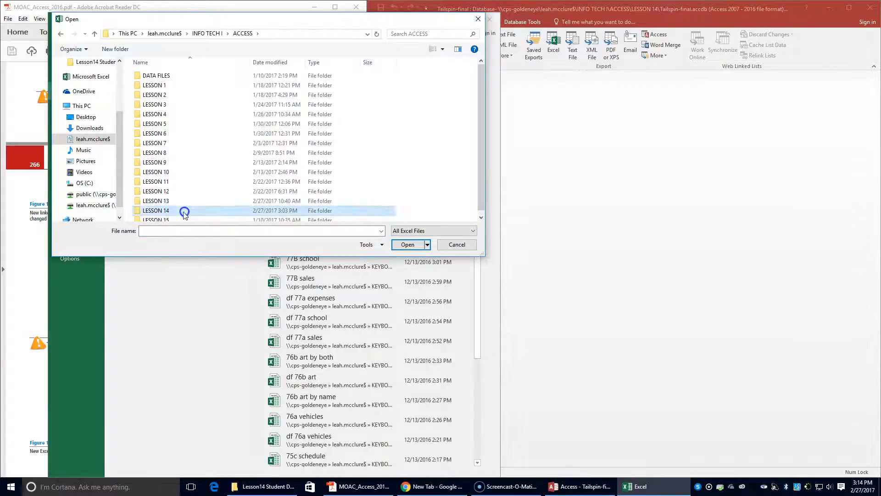
{"action": "left_click", "coordinate": [242, 34]}
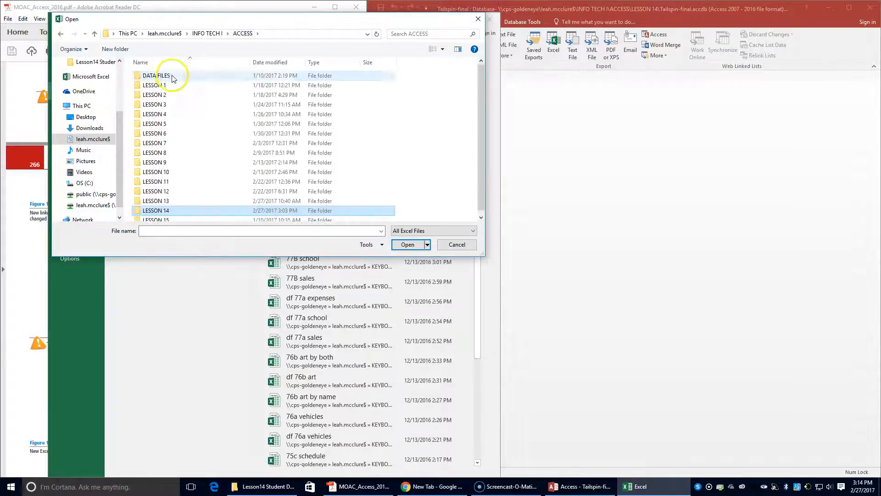
{"action": "double_click", "coordinate": [169, 75]}
{"action": "double_click", "coordinate": [172, 202]}
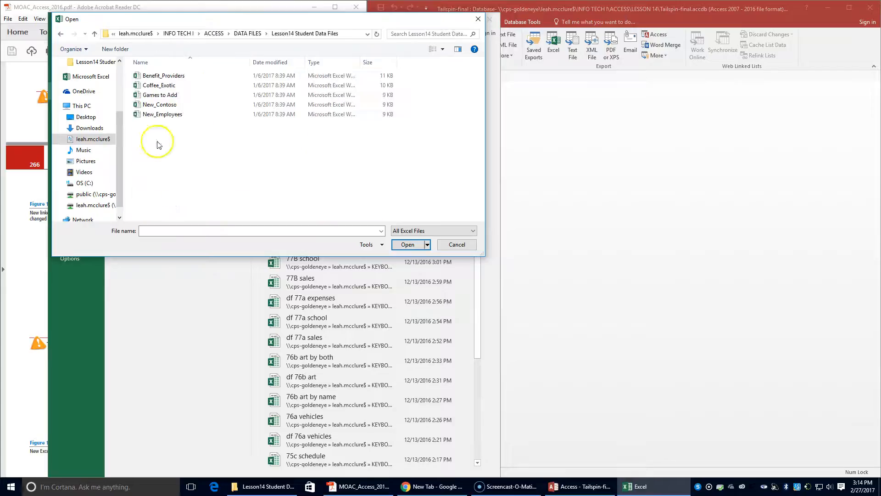
{"action": "double_click", "coordinate": [159, 75]}
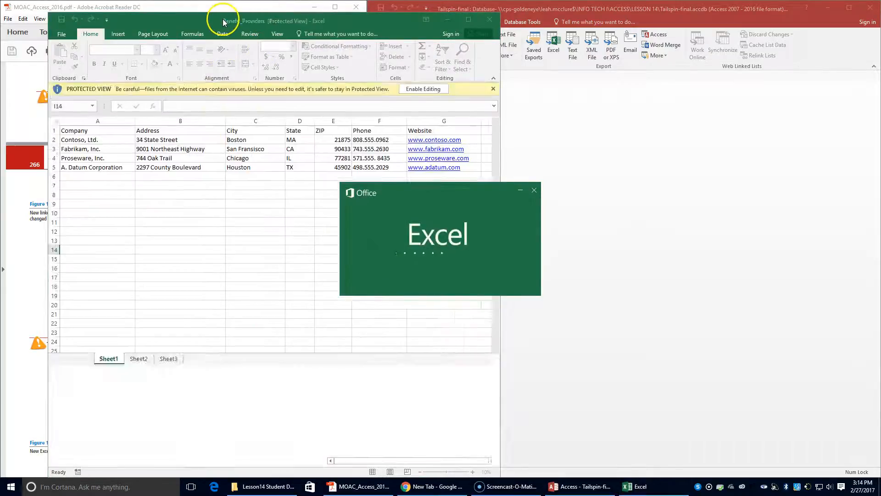
{"action": "left_click_drag", "start_coordinate": [224, 22], "coordinate": [547, 23]}
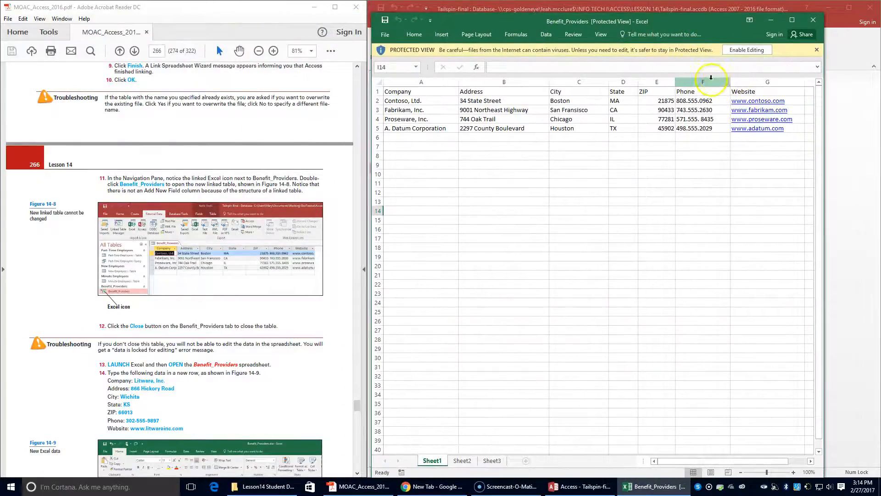
Enable editing and enter Litware, Inc.'s company name, street, city, state KS and ZIP in row 6
{"action": "left_click", "coordinate": [733, 52]}
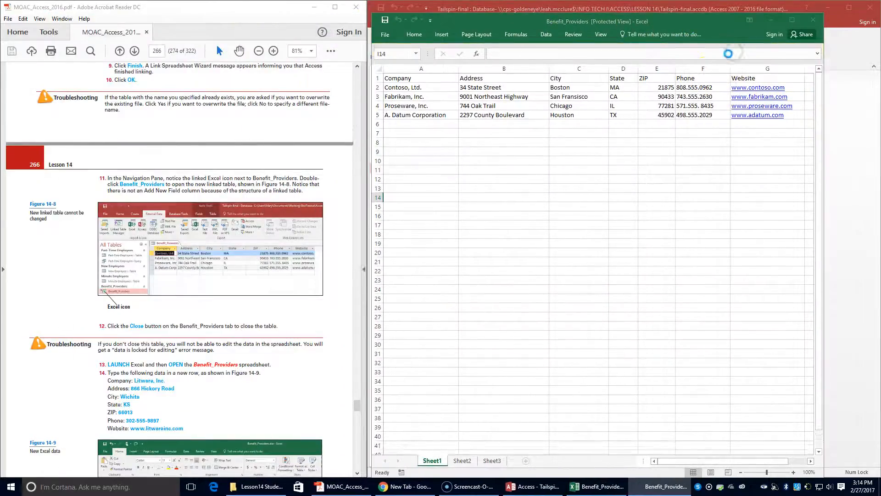
{"action": "left_click_drag", "start_coordinate": [338, 37], "coordinate": [658, 10]}
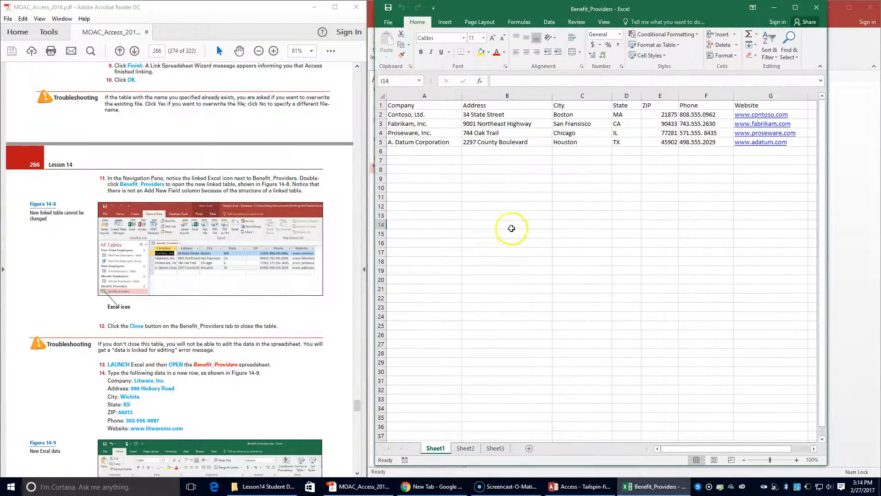
{"action": "left_click", "coordinate": [422, 150]}
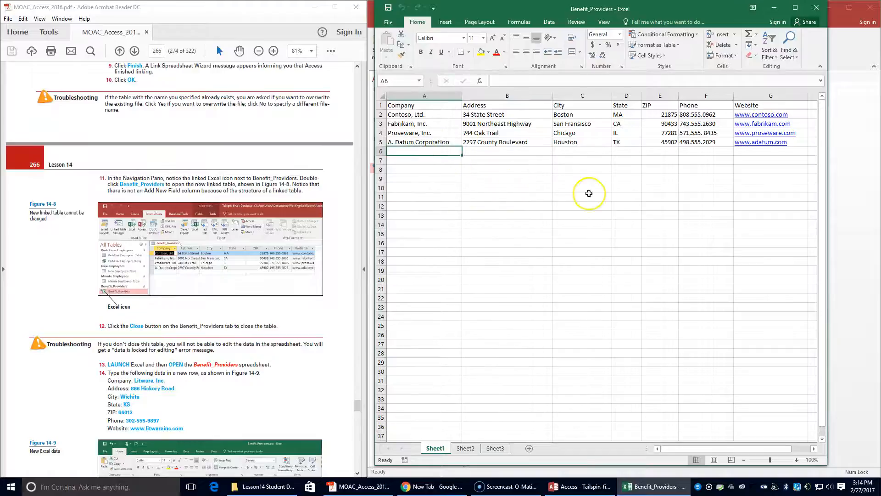
{"action": "type", "text": "Litware, Inc."}
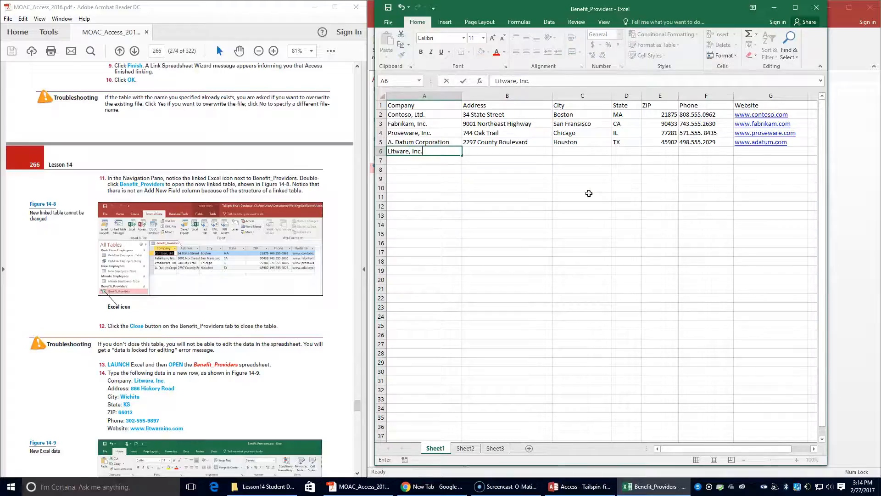
{"action": "key", "text": "Tab"}
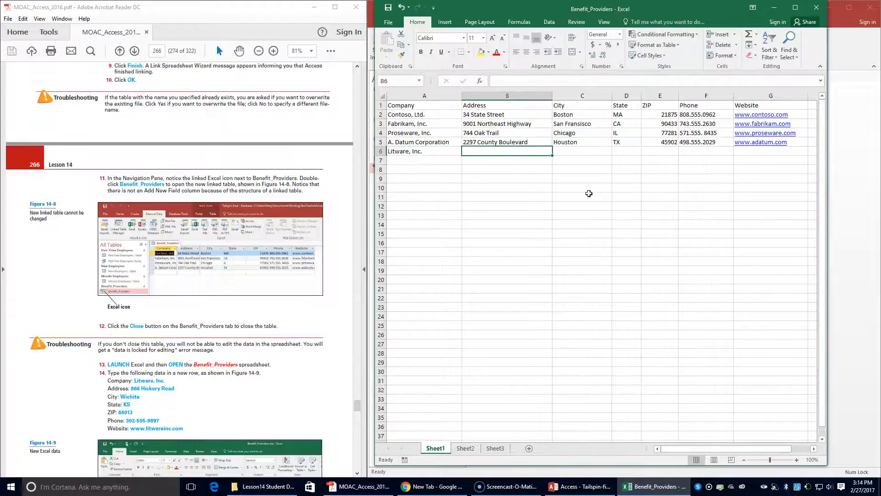
{"action": "type", "text": "866 Hickory Road"}
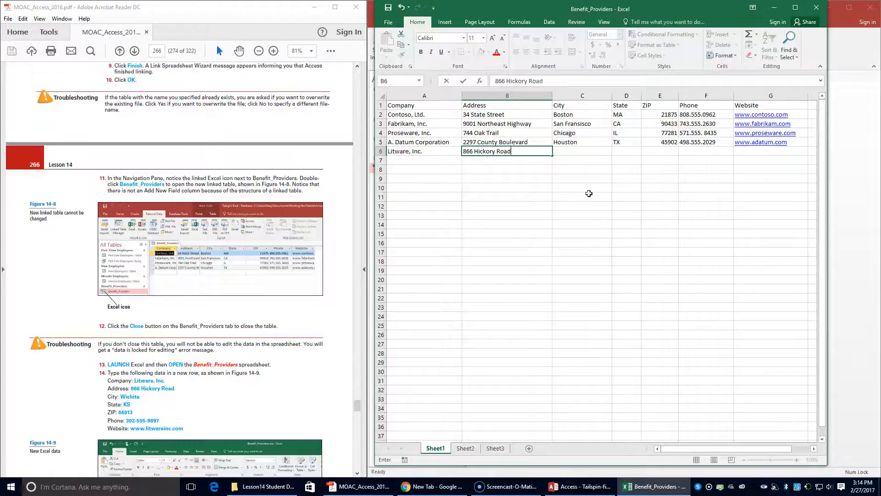
{"action": "key", "text": "Tab"}
{"action": "type", "text": "Wi"}
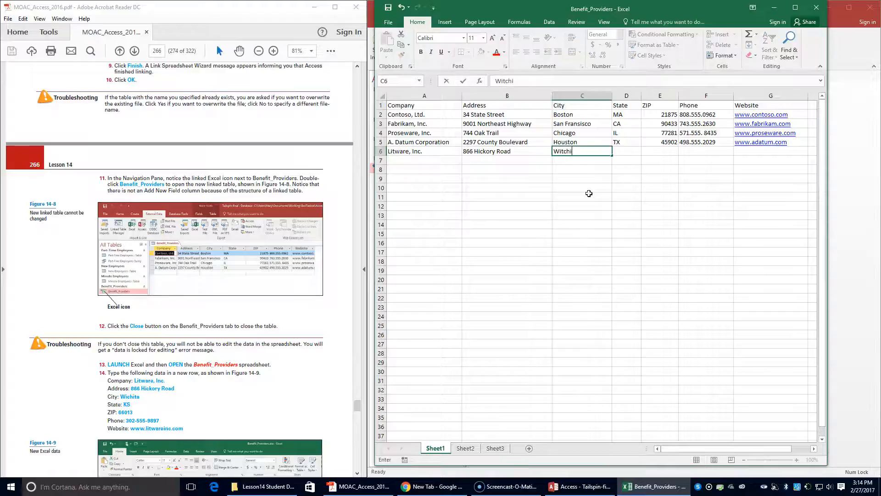
{"action": "key", "text": "Tab"}
{"action": "type", "text": "KS"}
{"action": "key", "text": "Tab"}
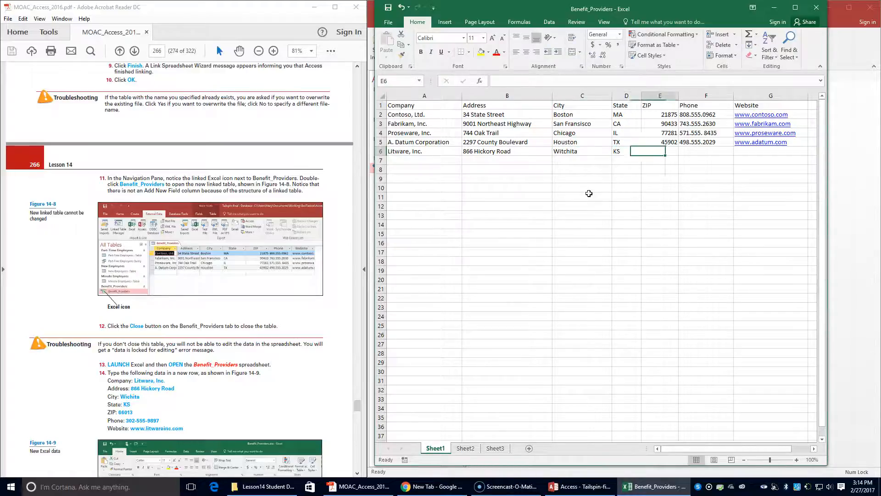
{"action": "type", "text": "660"}
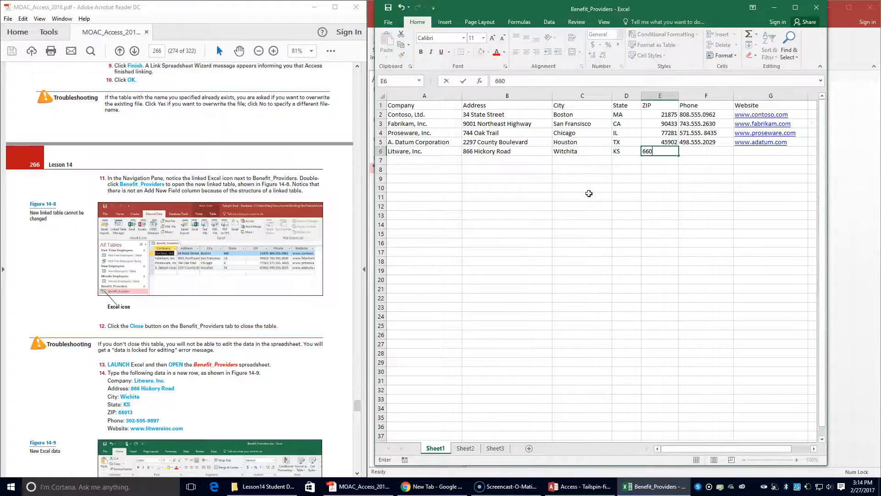
{"action": "key", "text": "Return"}
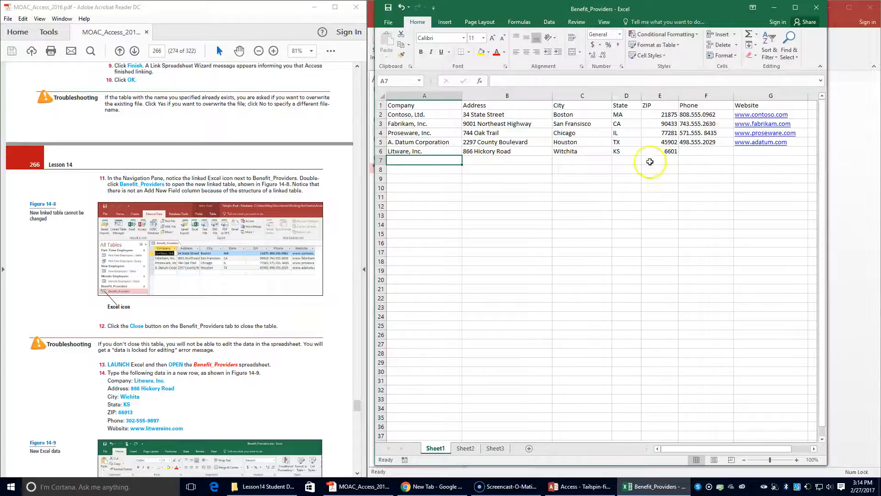
{"action": "left_click", "coordinate": [665, 151]}
{"action": "left_click", "coordinate": [524, 81]}
{"action": "type", "text": "3"}
{"action": "key", "text": "Tab"}
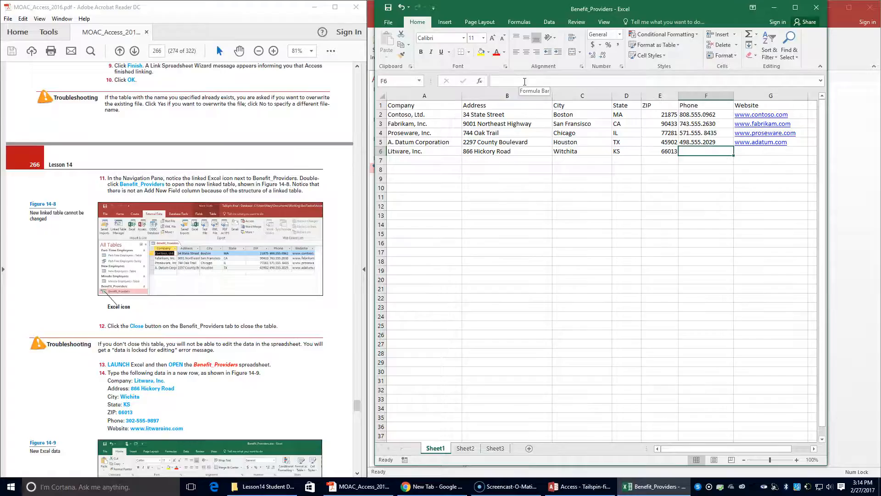
{"action": "type", "text": "302-555-9897"}
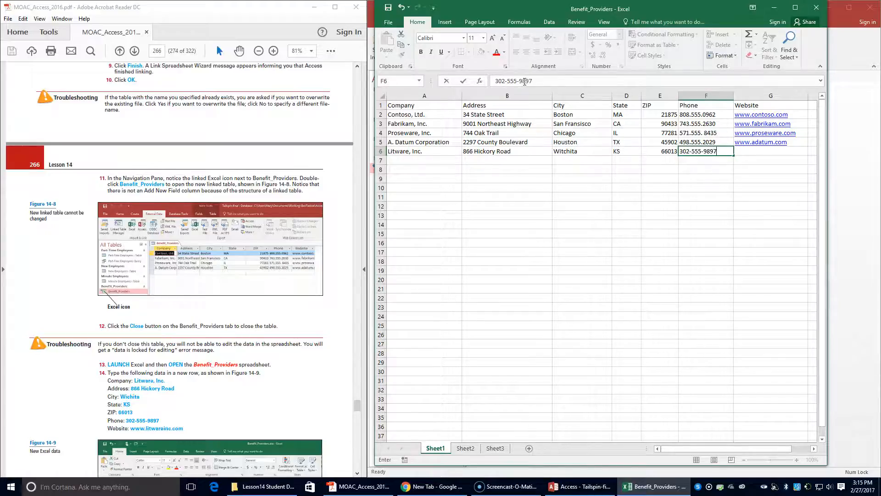
{"action": "key", "text": "Tab"}
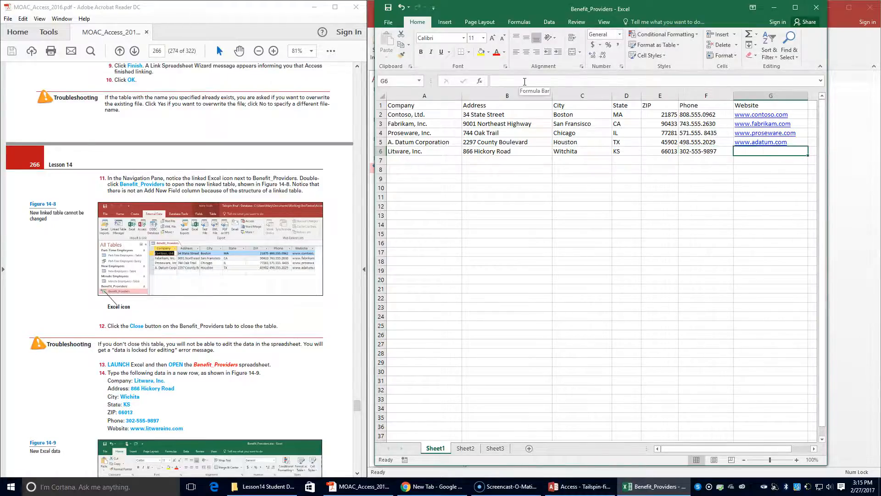
{"action": "type", "text": "www.litwareinc.com"}
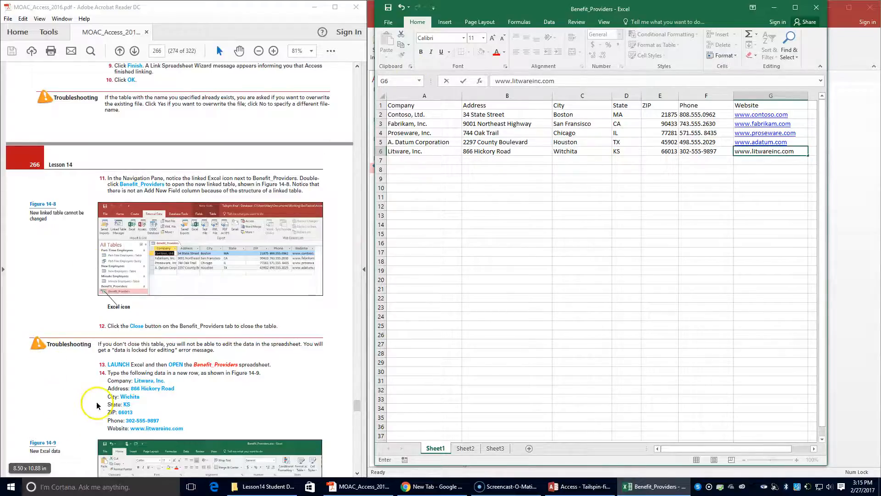
{"action": "scroll", "coordinate": [96, 402], "scroll_direction": "down", "scroll_amount": 3}
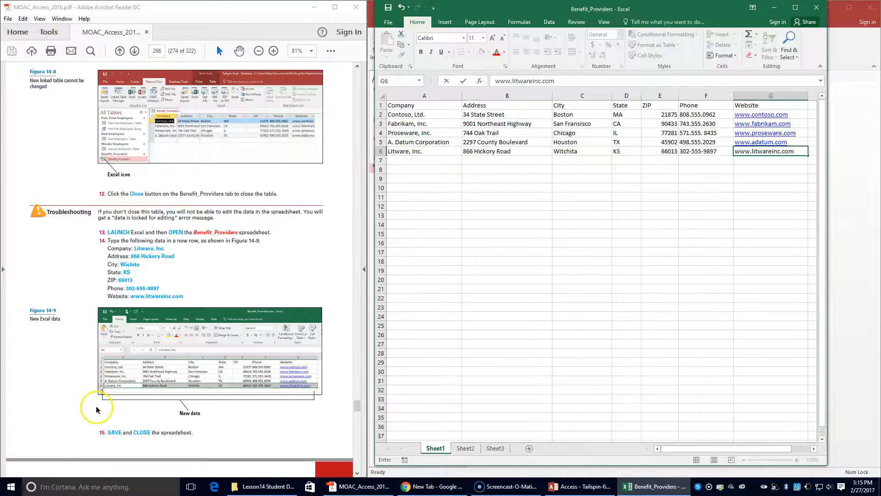
{"action": "left_click", "coordinate": [476, 277]}
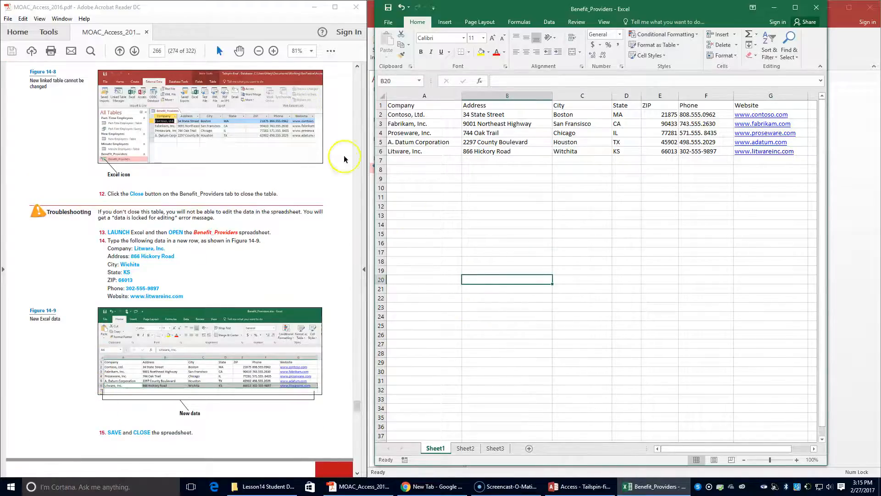
Save the Benefit_Providers workbook and close Excel
{"action": "left_click", "coordinate": [388, 7]}
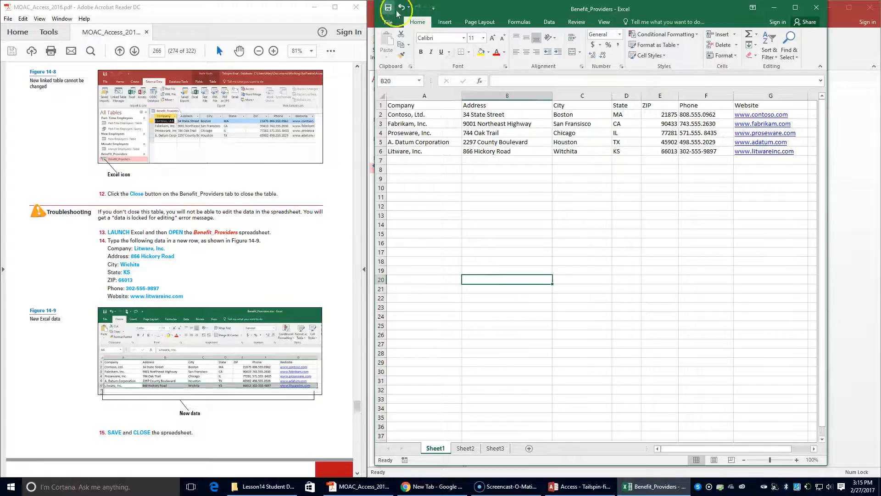
{"action": "left_click", "coordinate": [823, 8]}
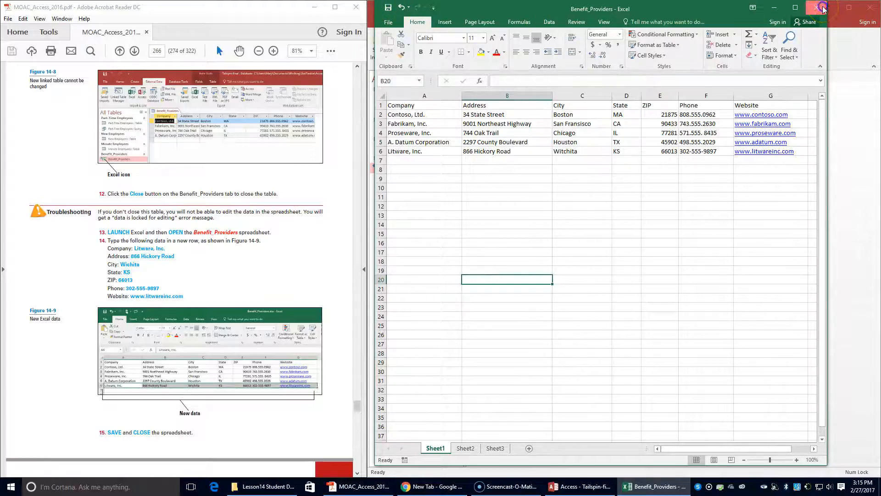
{"action": "left_click", "coordinate": [318, 309]}
{"action": "scroll", "coordinate": [290, 339], "scroll_direction": "down", "scroll_amount": 3}
{"action": "scroll", "coordinate": [289, 339], "scroll_direction": "down", "scroll_amount": 1}
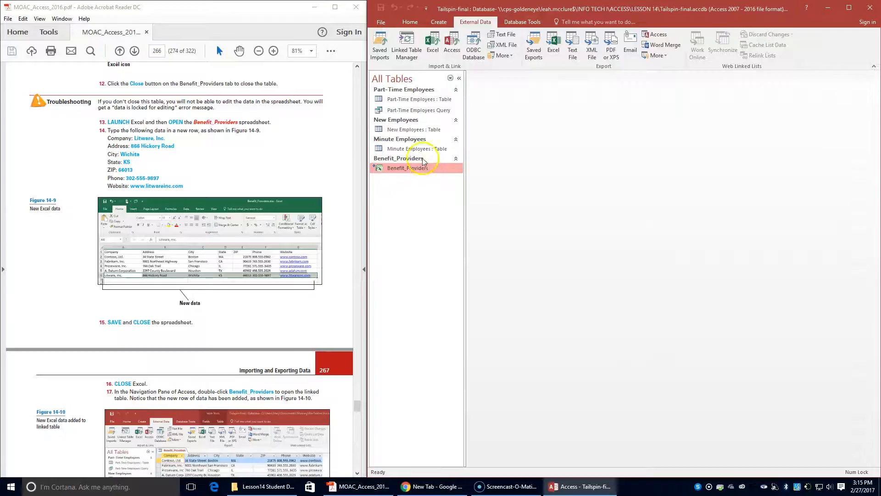
{"action": "double_click", "coordinate": [408, 168]}
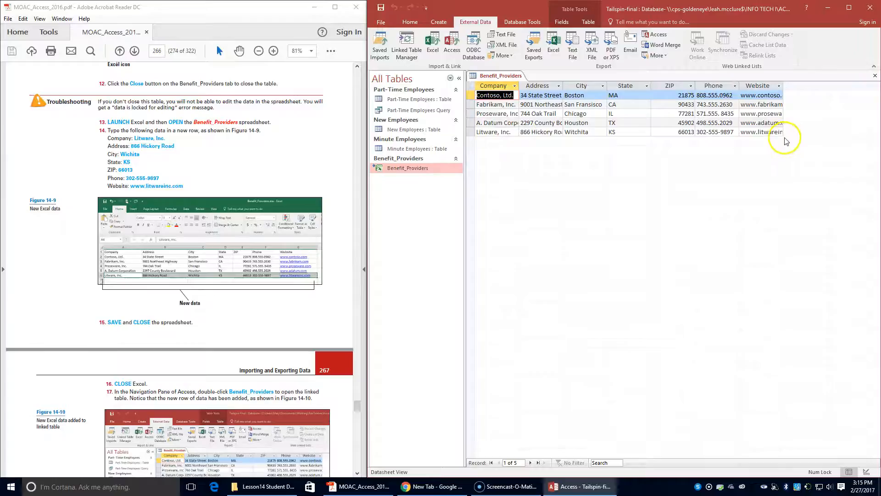
{"action": "scroll", "coordinate": [143, 436], "scroll_direction": "down", "scroll_amount": 3}
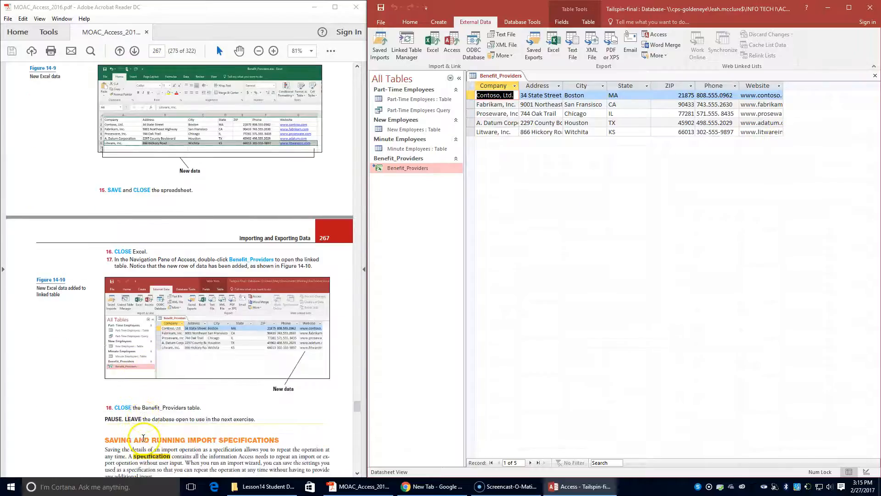
{"action": "right_click", "coordinate": [511, 75]}
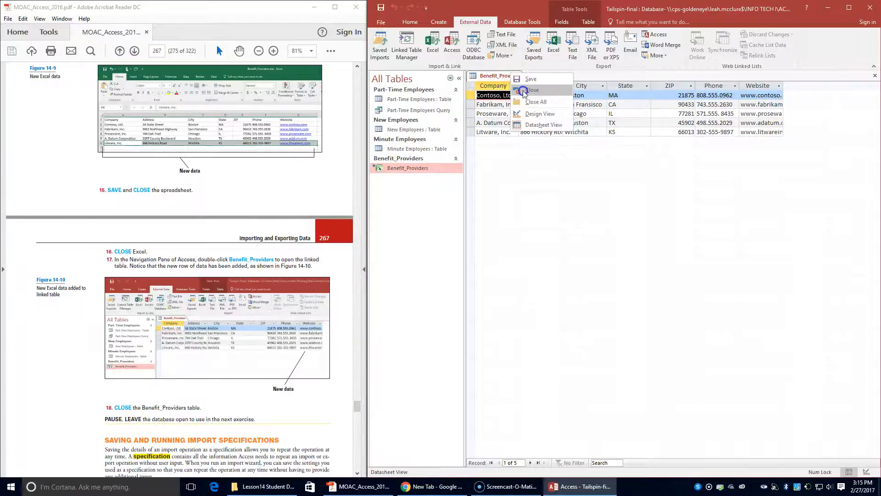
{"action": "left_click", "coordinate": [524, 91]}
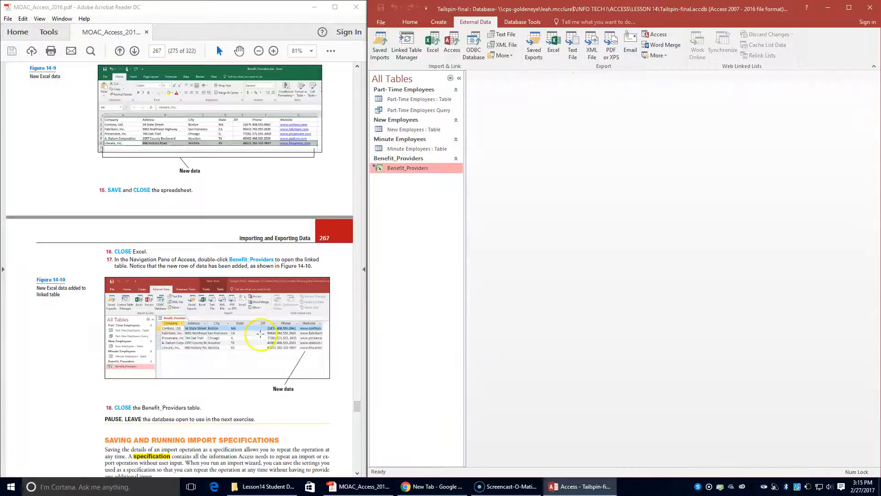
{"action": "scroll", "coordinate": [258, 336], "scroll_direction": "down", "scroll_amount": 2}
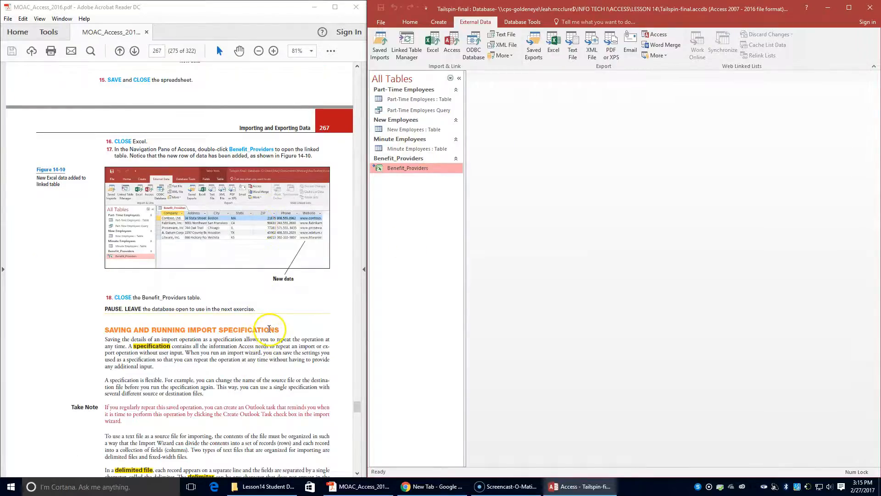
Choose applicants.txt as the text file source for import into a new table
{"action": "scroll", "coordinate": [270, 328], "scroll_direction": "down", "scroll_amount": 3}
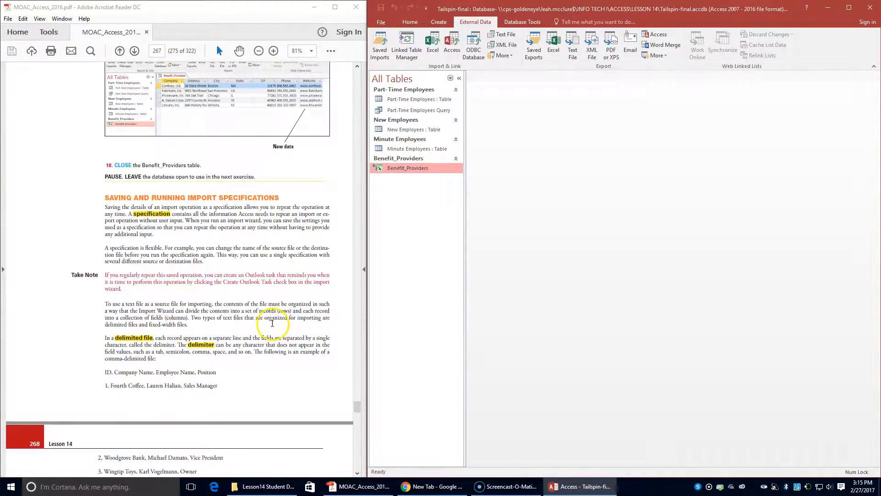
{"action": "scroll", "coordinate": [272, 322], "scroll_direction": "down", "scroll_amount": 3}
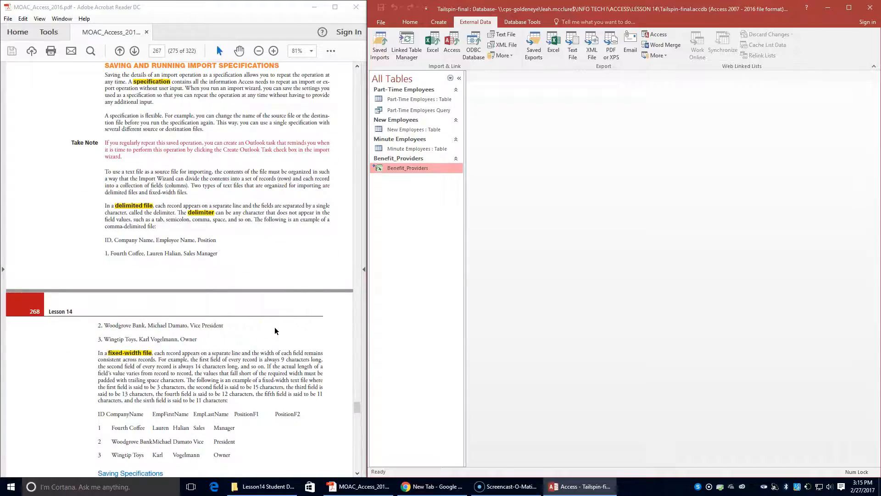
{"action": "scroll", "coordinate": [274, 326], "scroll_direction": "up", "scroll_amount": 1}
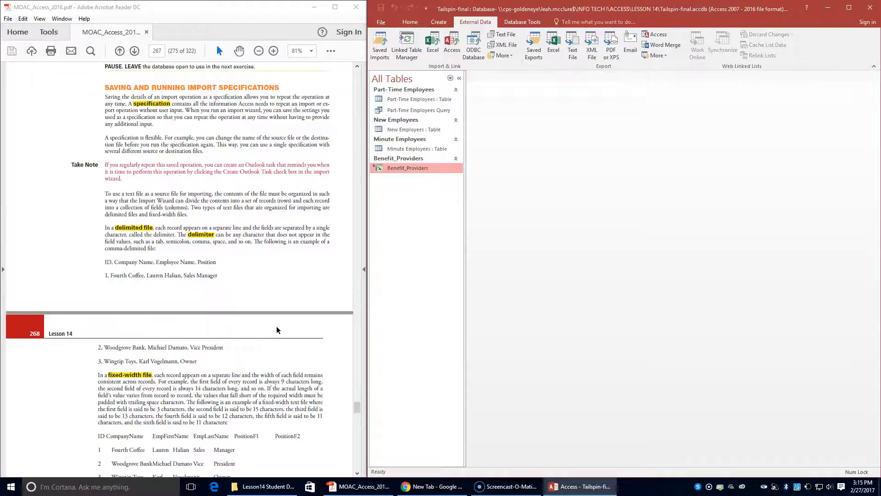
{"action": "scroll", "coordinate": [277, 330], "scroll_direction": "down", "scroll_amount": 5}
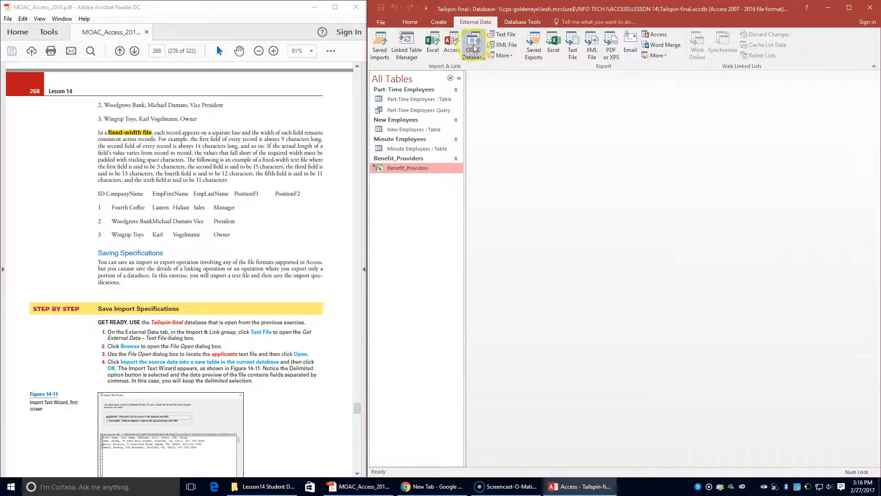
{"action": "left_click", "coordinate": [504, 34]}
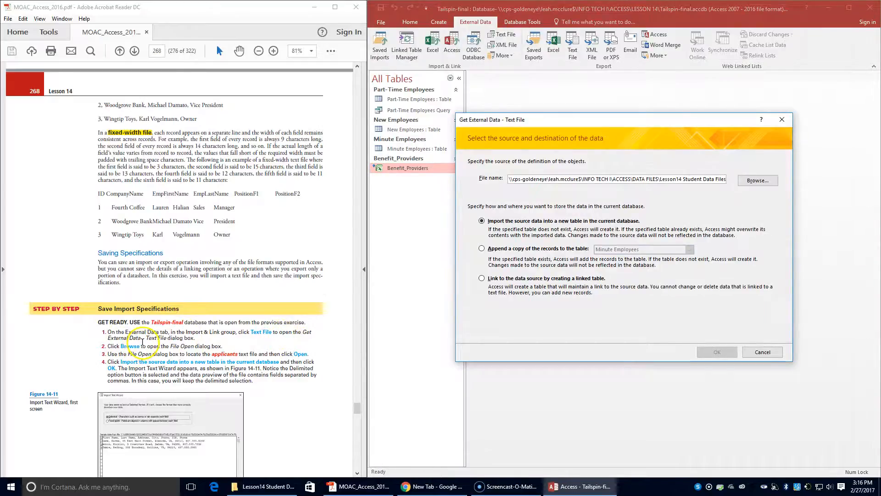
{"action": "left_click", "coordinate": [768, 185]}
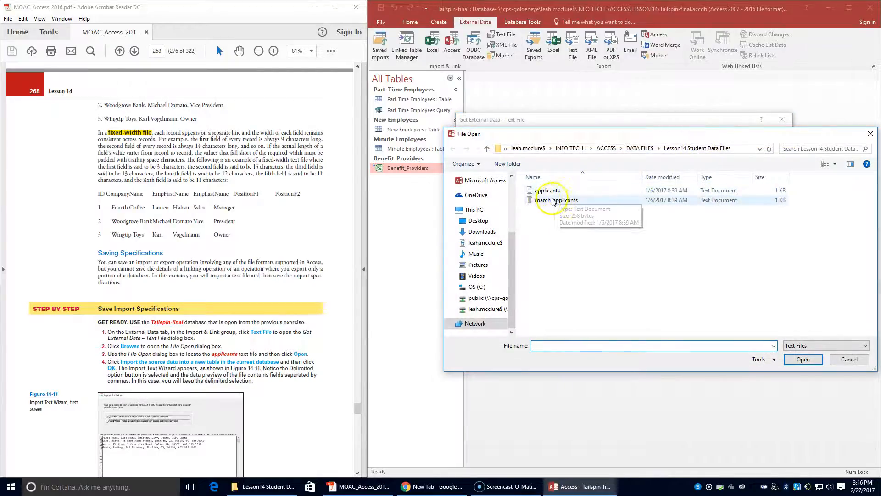
{"action": "double_click", "coordinate": [546, 191]}
{"action": "left_click", "coordinate": [717, 352]}
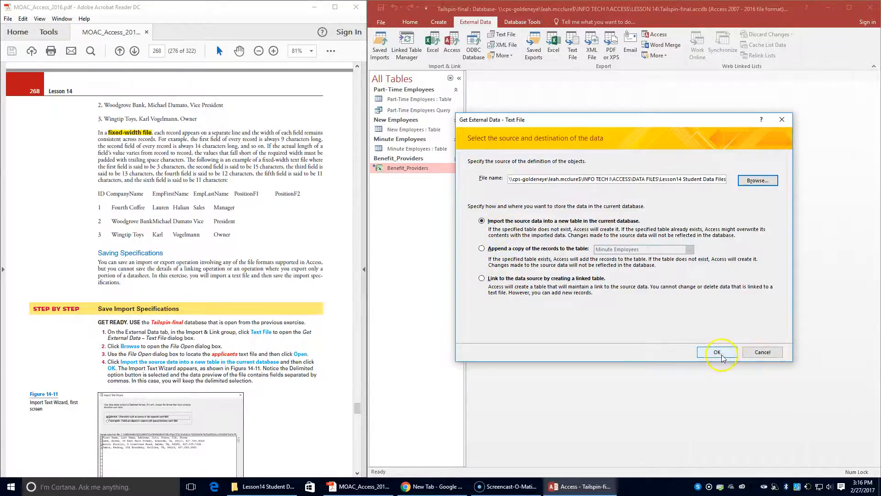
Set the applicants import to Delimited with Comma separators and first row as field names
{"action": "left_click", "coordinate": [716, 352]}
{"action": "scroll", "coordinate": [201, 315], "scroll_direction": "down", "scroll_amount": 3}
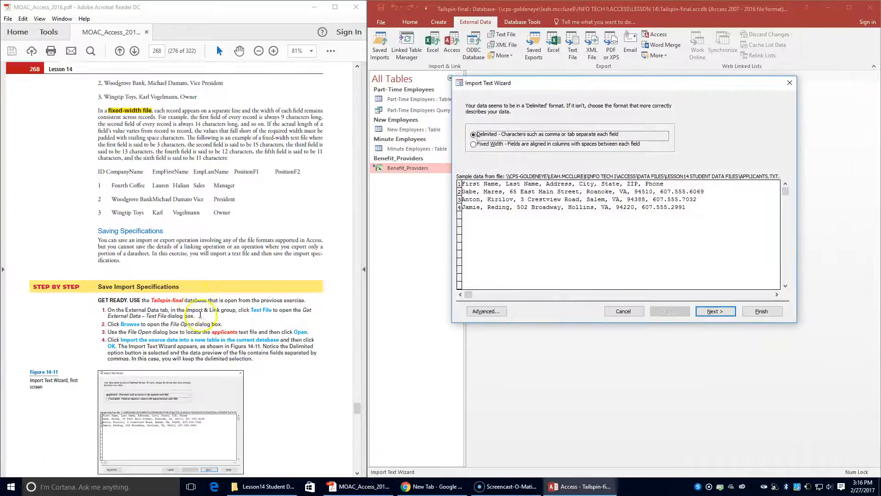
{"action": "scroll", "coordinate": [201, 315], "scroll_direction": "down", "scroll_amount": 2}
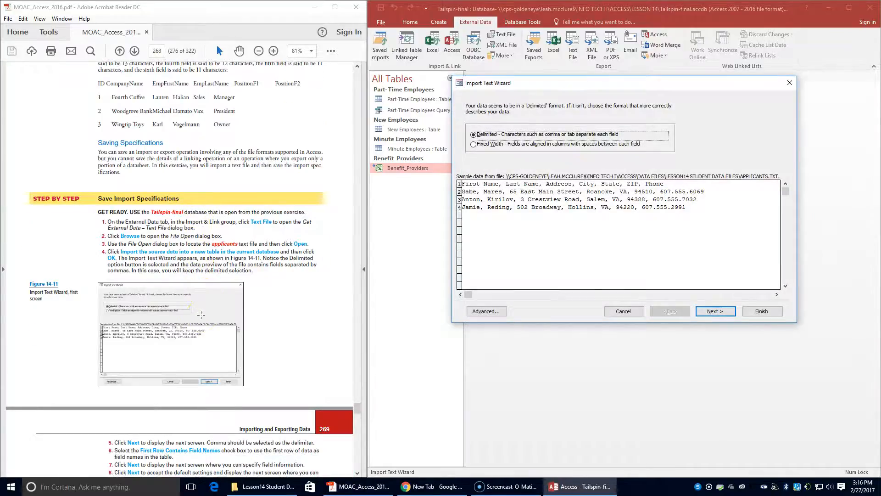
{"action": "scroll", "coordinate": [201, 315], "scroll_direction": "down", "scroll_amount": 1}
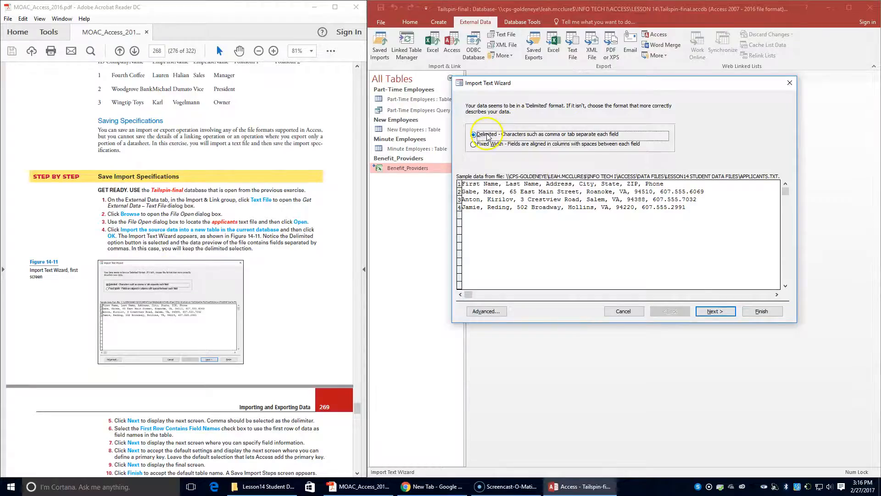
{"action": "scroll", "coordinate": [266, 324], "scroll_direction": "down", "scroll_amount": 1}
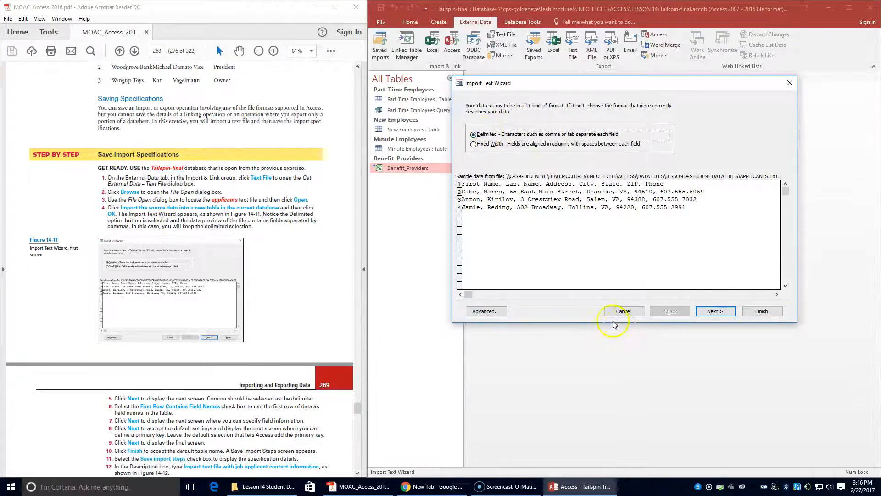
{"action": "left_click", "coordinate": [711, 312]}
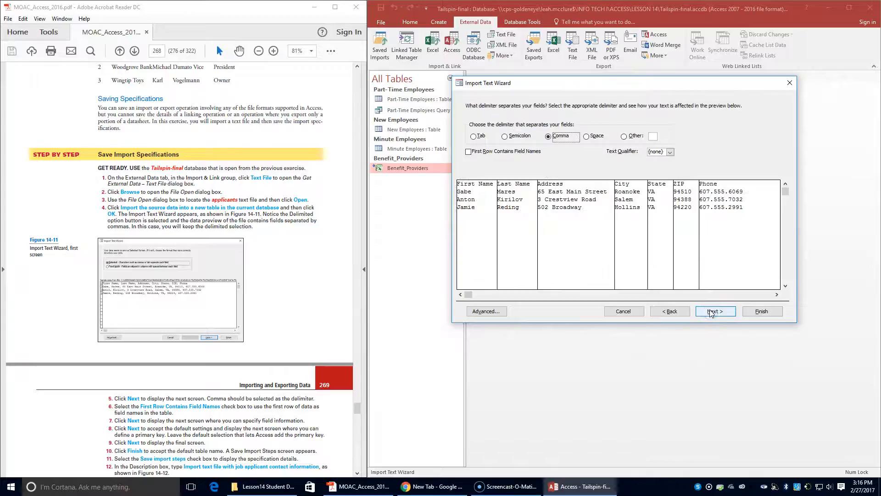
{"action": "left_click", "coordinate": [544, 146]}
{"action": "left_click", "coordinate": [468, 152]}
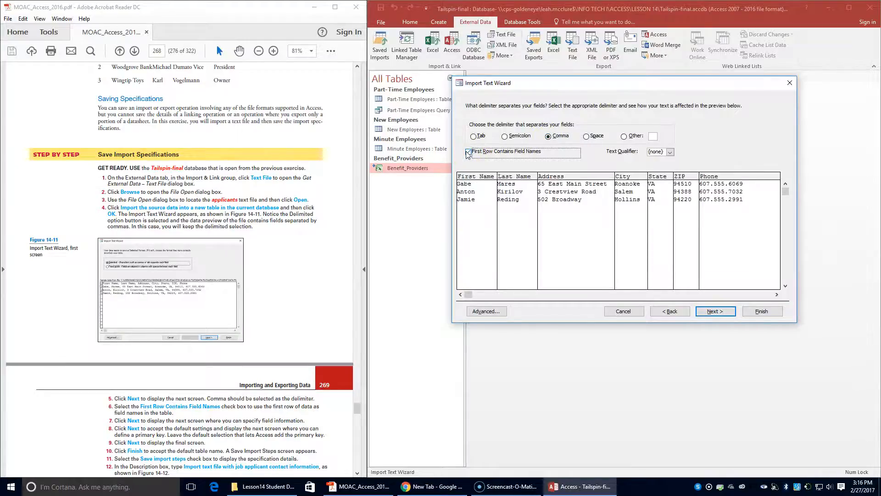
{"action": "left_click", "coordinate": [705, 312]}
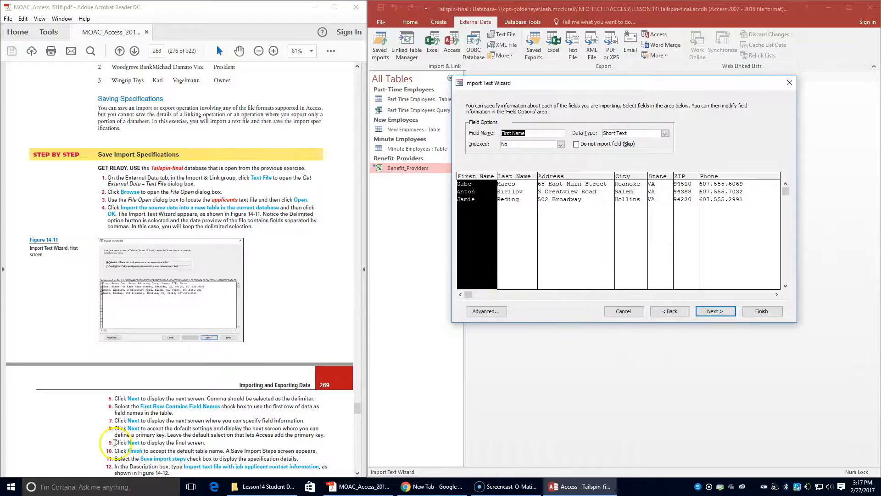
Keep default field settings and Access's added primary key, finishing the import into Applicants
{"action": "left_click", "coordinate": [718, 311]}
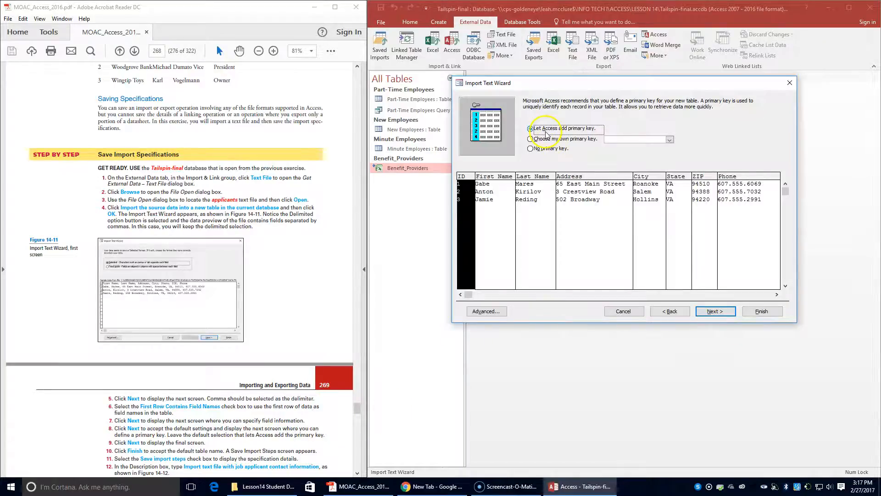
{"action": "left_click", "coordinate": [712, 311]}
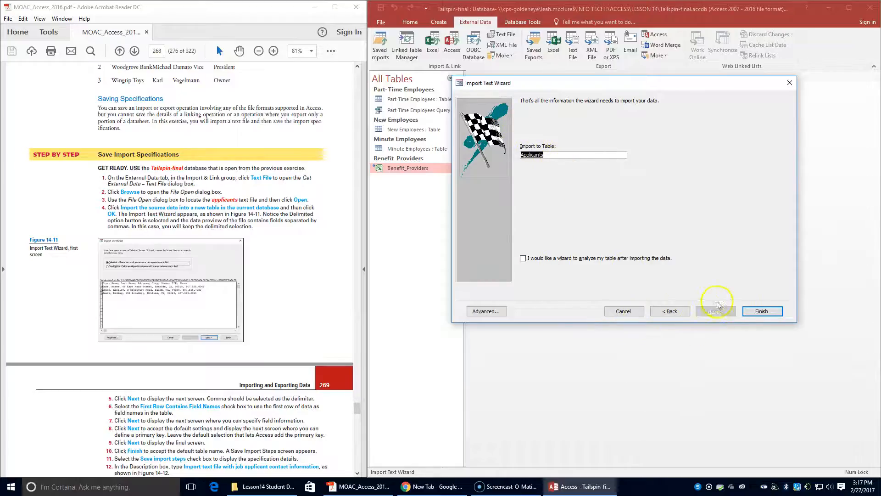
{"action": "left_click", "coordinate": [761, 312]}
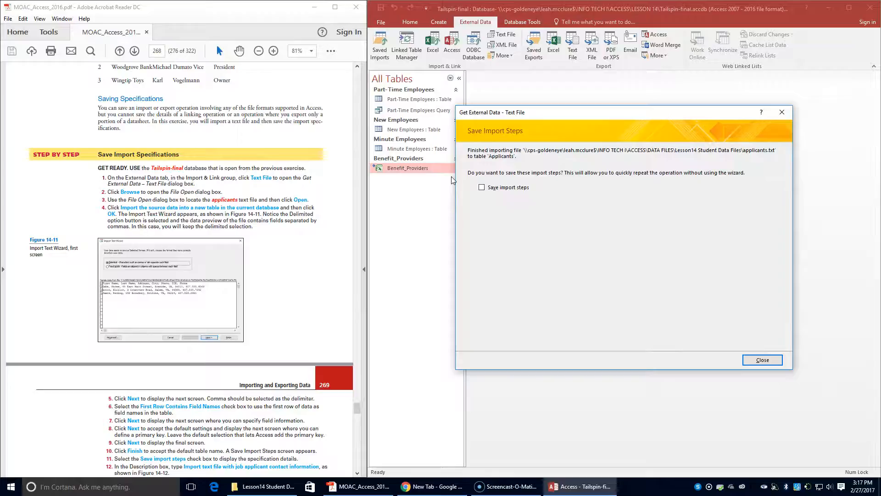
Save the import steps as Import-applicants with description 'Import text file with job applicant contact information'
{"action": "left_click", "coordinate": [482, 187]}
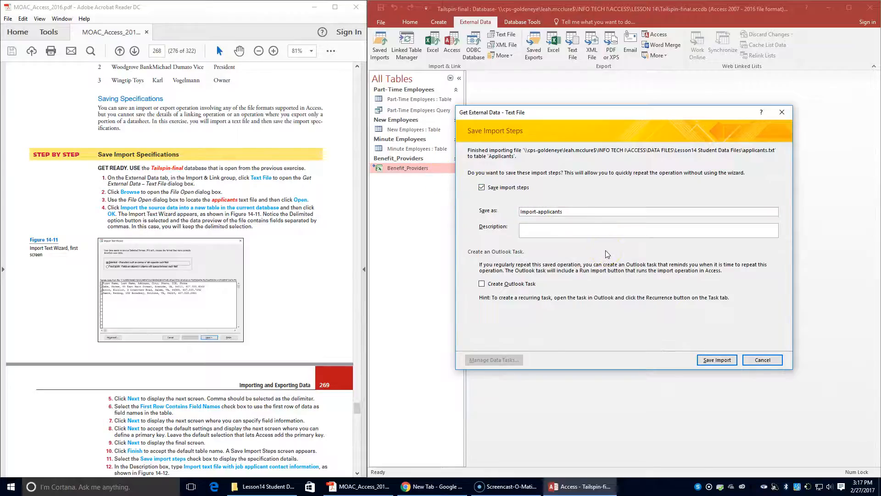
{"action": "scroll", "coordinate": [279, 352], "scroll_direction": "down", "scroll_amount": 3}
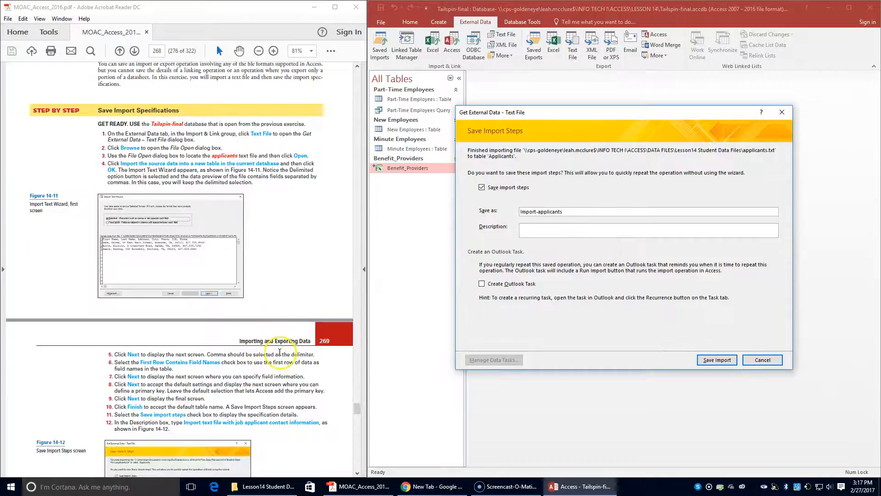
{"action": "left_click", "coordinate": [546, 230]}
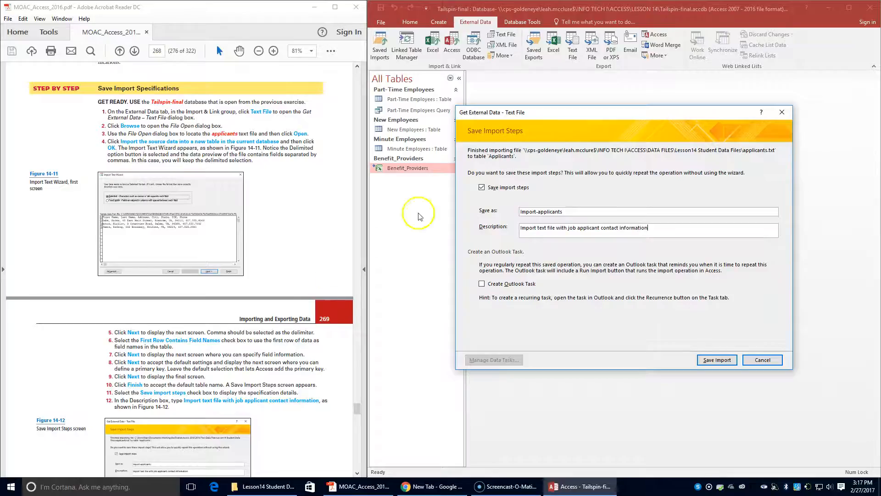
{"action": "scroll", "coordinate": [174, 410], "scroll_direction": "down", "scroll_amount": 3}
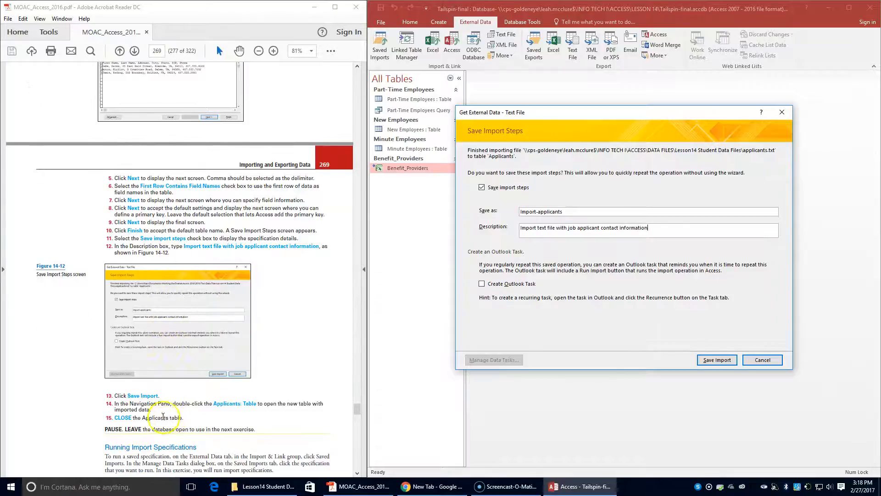
{"action": "left_click", "coordinate": [710, 360]}
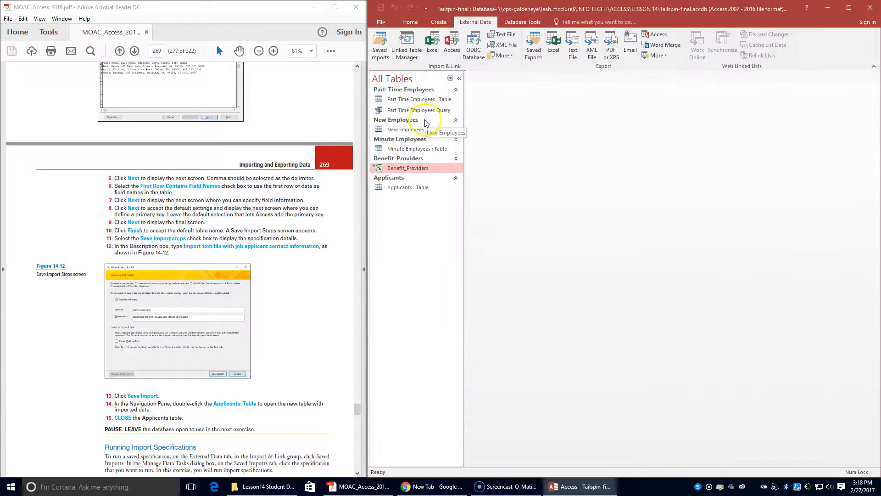
{"action": "double_click", "coordinate": [393, 188]}
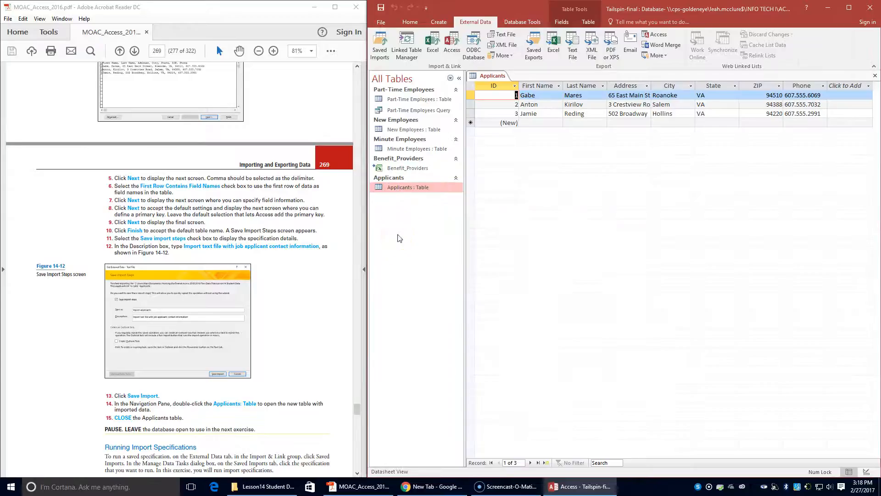
{"action": "right_click", "coordinate": [487, 78]}
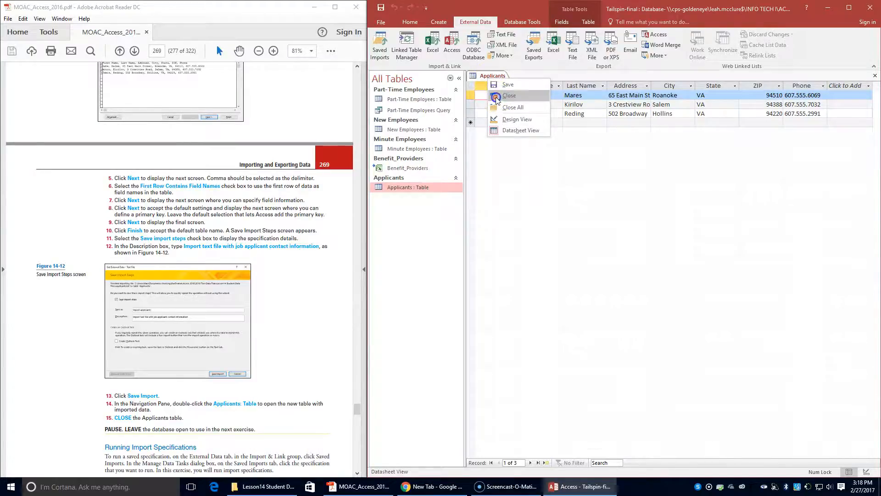
{"action": "left_click", "coordinate": [495, 99]}
{"action": "scroll", "coordinate": [269, 296], "scroll_direction": "down", "scroll_amount": 4}
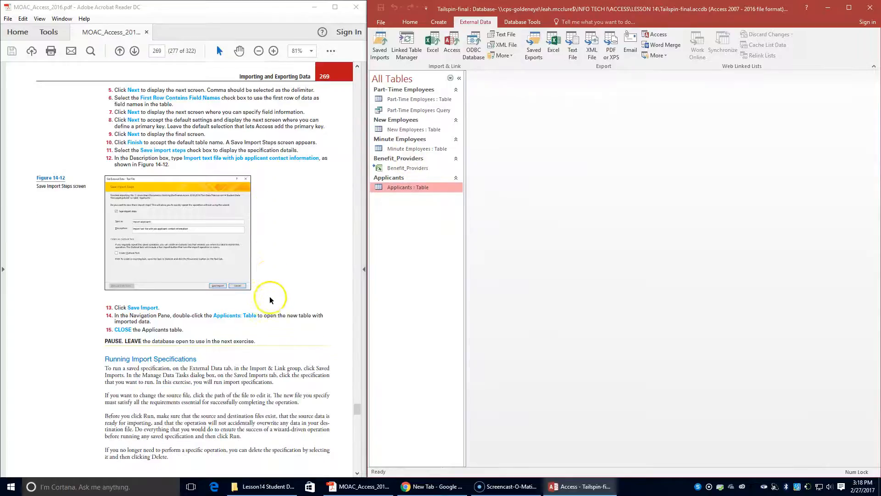
{"action": "left_click", "coordinate": [20, 464]}
{"action": "scroll", "coordinate": [21, 463], "scroll_direction": "down", "scroll_amount": 5}
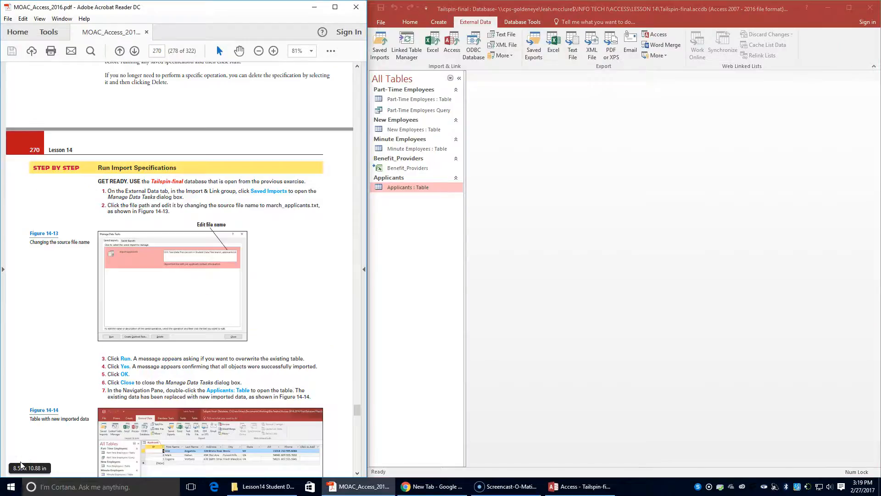
Change the saved Import-applicants source from applicants.txt to march_applicants.txt and run it
{"action": "left_click", "coordinate": [129, 316]}
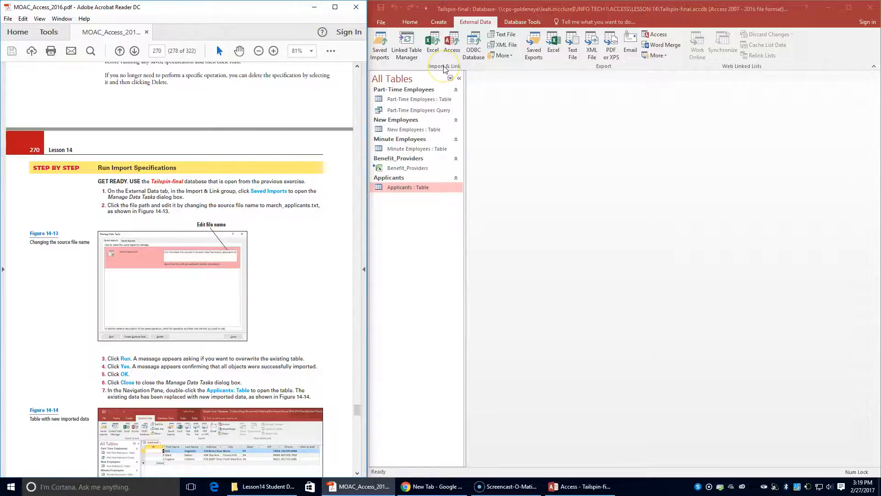
{"action": "left_click", "coordinate": [381, 51]}
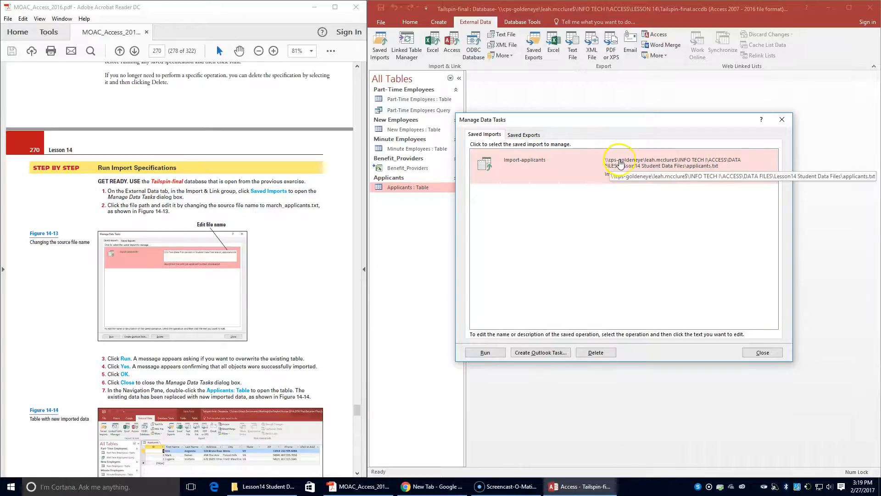
{"action": "left_click", "coordinate": [618, 160]}
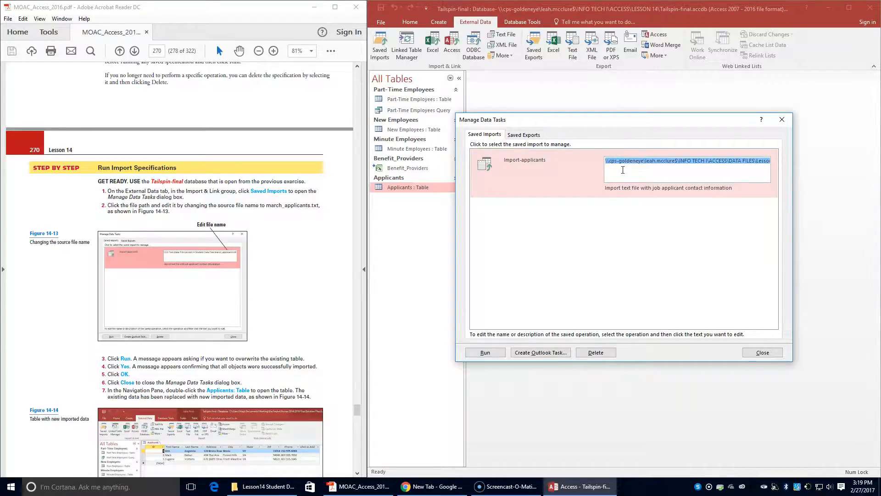
{"action": "left_click", "coordinate": [688, 171]}
{"action": "left_click", "coordinate": [724, 163]}
{"action": "key", "text": "Right"}
{"action": "key", "text": "Right"}
{"action": "key", "text": "Right"}
{"action": "key", "text": "Right"}
{"action": "key", "text": "Right"}
{"action": "key", "text": "Right"}
{"action": "key", "text": "Right"}
{"action": "key", "text": "Right"}
{"action": "key", "text": "Right"}
{"action": "key", "text": "Right"}
{"action": "key", "text": "Right"}
{"action": "key", "text": "Right"}
{"action": "key", "text": "Right"}
{"action": "key", "text": "Right"}
{"action": "key", "text": "Right"}
{"action": "key", "text": "Right"}
{"action": "key", "text": "Right"}
{"action": "key", "text": "Right"}
{"action": "key", "text": "Right"}
{"action": "key", "text": "Right"}
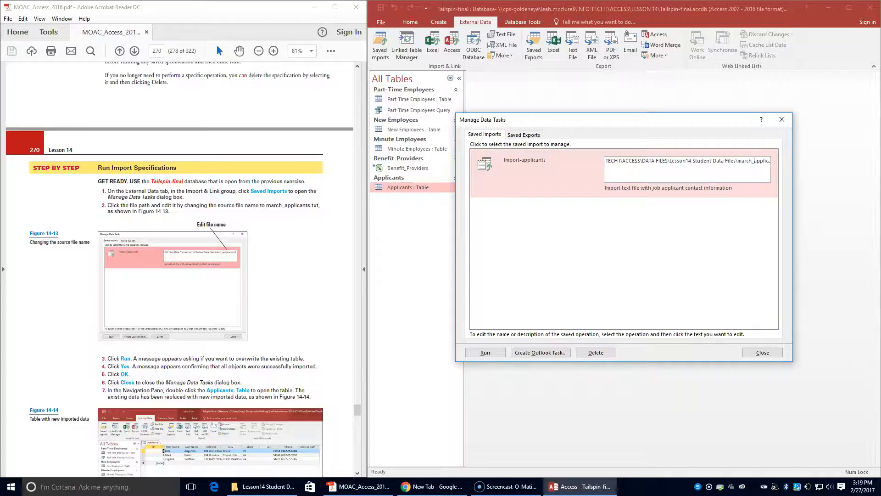
{"action": "key", "text": "Right"}
{"action": "key", "text": "Right"}
{"action": "key", "text": "Right"}
{"action": "key", "text": "Right"}
{"action": "key", "text": "Right"}
{"action": "key", "text": "Right"}
{"action": "key", "text": "Right"}
{"action": "key", "text": "Right"}
{"action": "key", "text": "Right"}
{"action": "key", "text": "Right"}
{"action": "key", "text": "Right"}
{"action": "key", "text": "Right"}
{"action": "key", "text": "Right"}
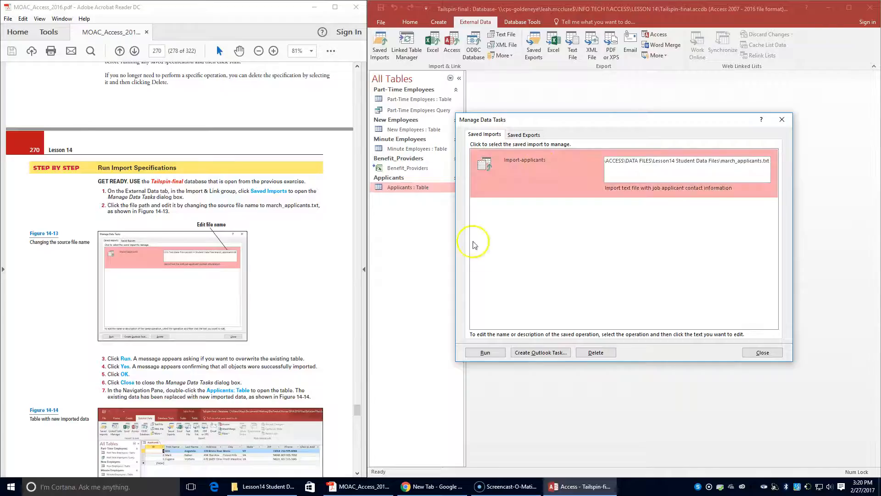
{"action": "left_click", "coordinate": [488, 354]}
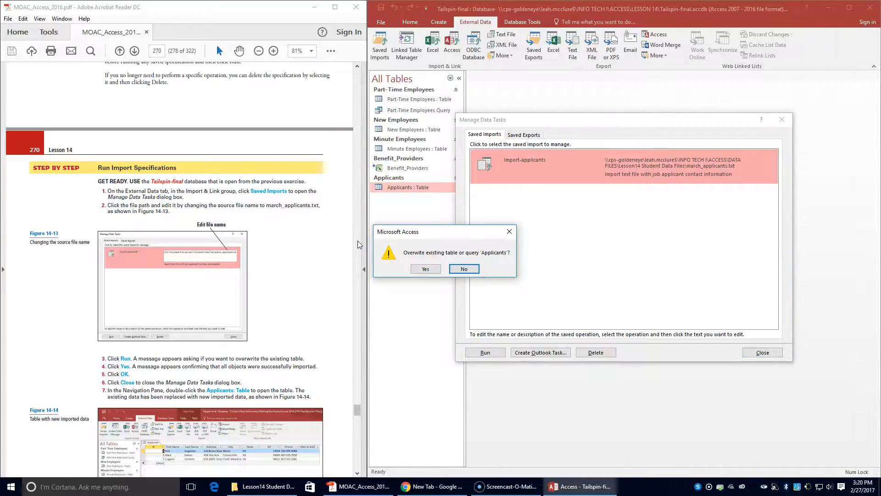
Overwrite Applicants with the March data, acknowledge success, and close Manage Data Tasks
{"action": "left_click", "coordinate": [425, 270]}
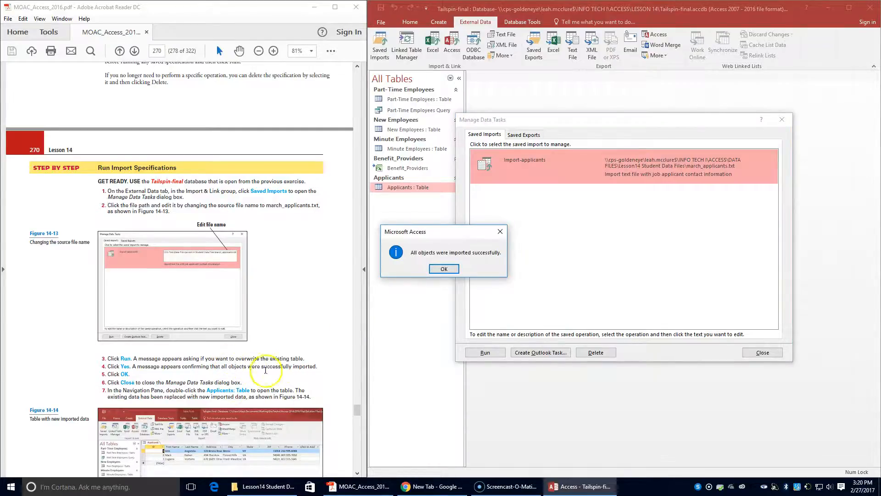
{"action": "left_click", "coordinate": [436, 271]}
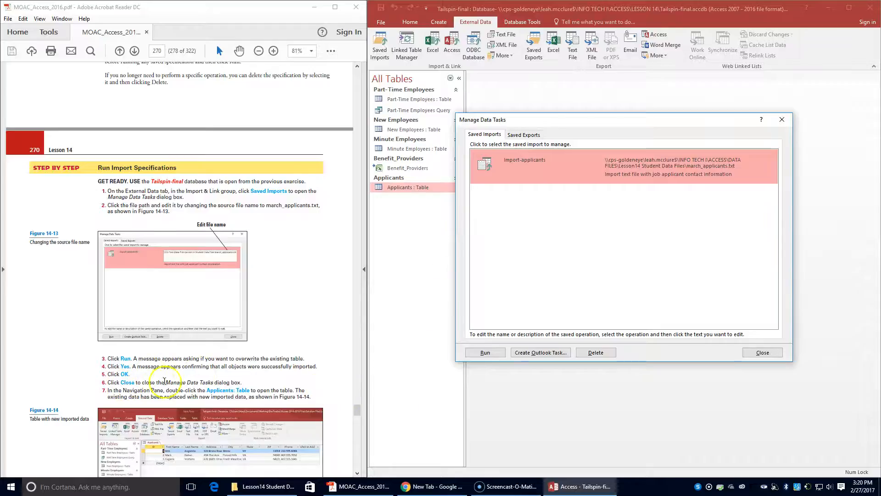
{"action": "left_click", "coordinate": [750, 348]}
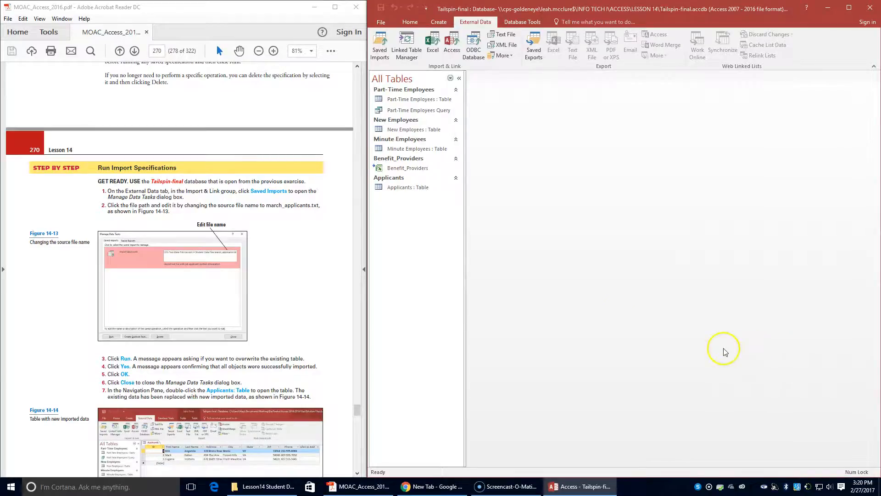
Check the refreshed Applicants table's new records, then close all open tables
{"action": "double_click", "coordinate": [414, 188]}
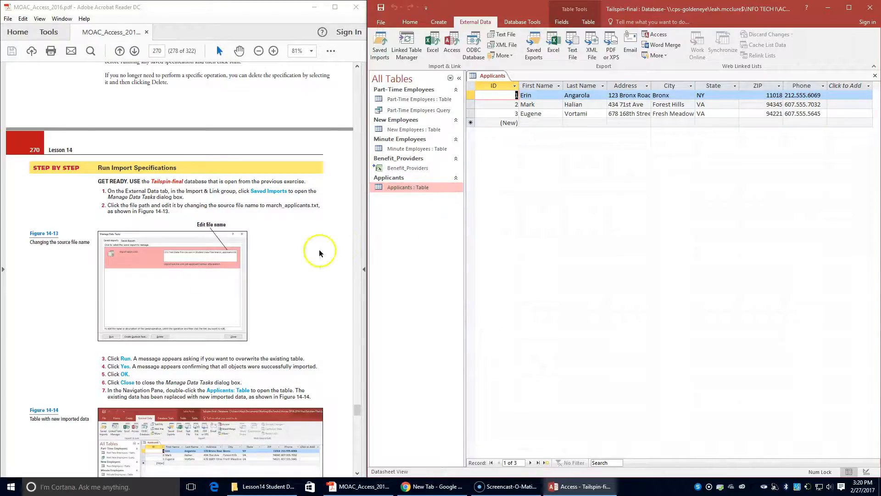
{"action": "scroll", "coordinate": [314, 246], "scroll_direction": "down", "scroll_amount": 3}
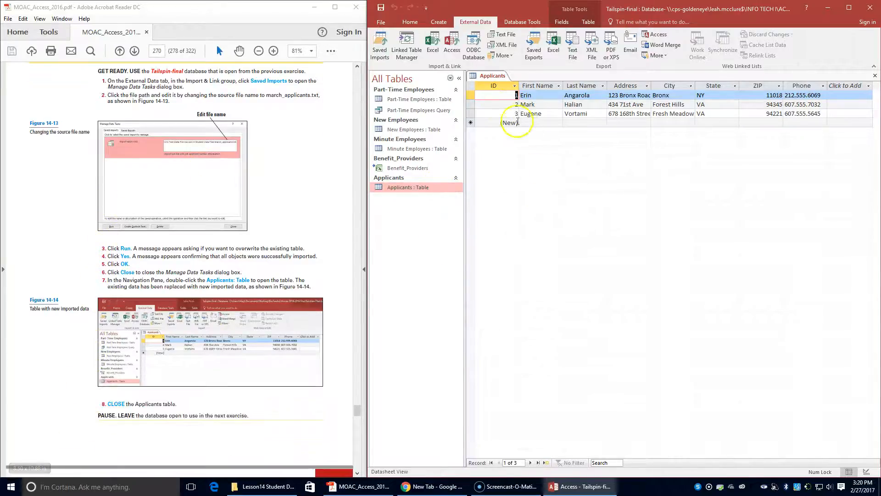
{"action": "right_click", "coordinate": [490, 76]}
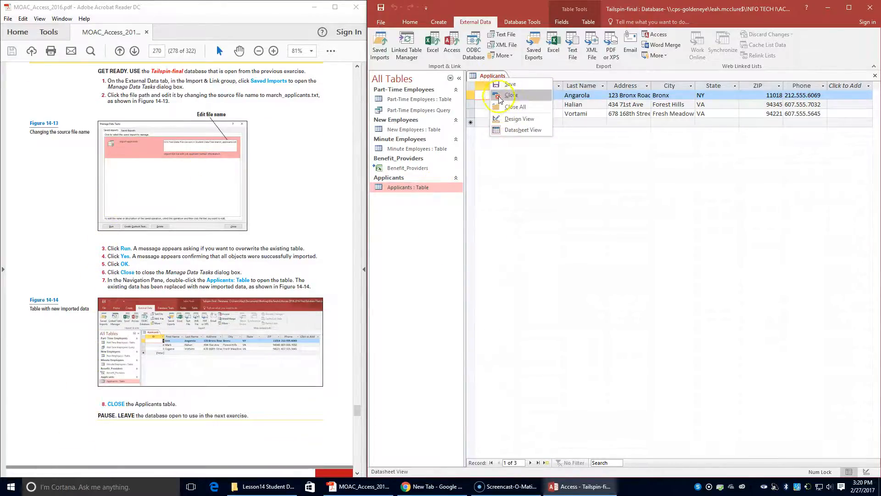
{"action": "left_click", "coordinate": [495, 107]}
Scroll the textbook PDF to the Exporting Data steps on page 272
{"action": "scroll", "coordinate": [169, 361], "scroll_direction": "down", "scroll_amount": 3}
{"action": "scroll", "coordinate": [170, 362], "scroll_direction": "down", "scroll_amount": 3}
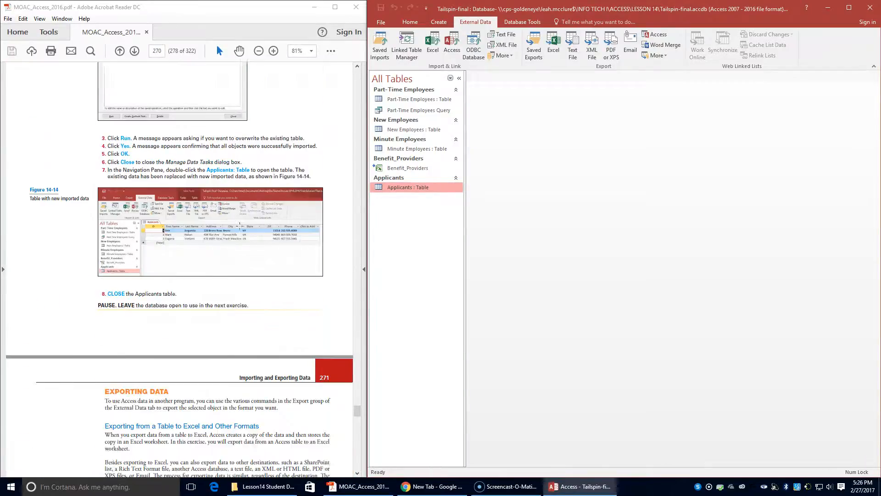
{"action": "scroll", "coordinate": [240, 225], "scroll_direction": "down", "scroll_amount": 8}
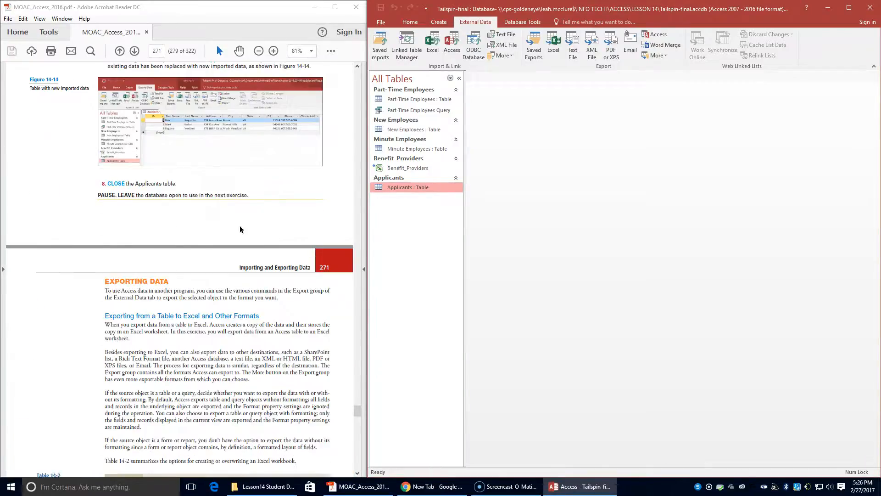
{"action": "scroll", "coordinate": [235, 232], "scroll_direction": "down", "scroll_amount": 8}
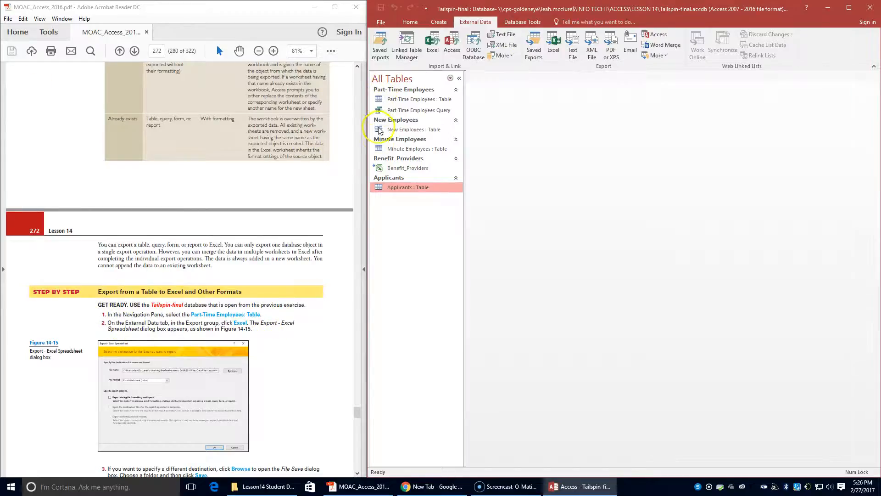
Start an Excel workbook export of the Part-Time Employees table
{"action": "left_click", "coordinate": [403, 99]}
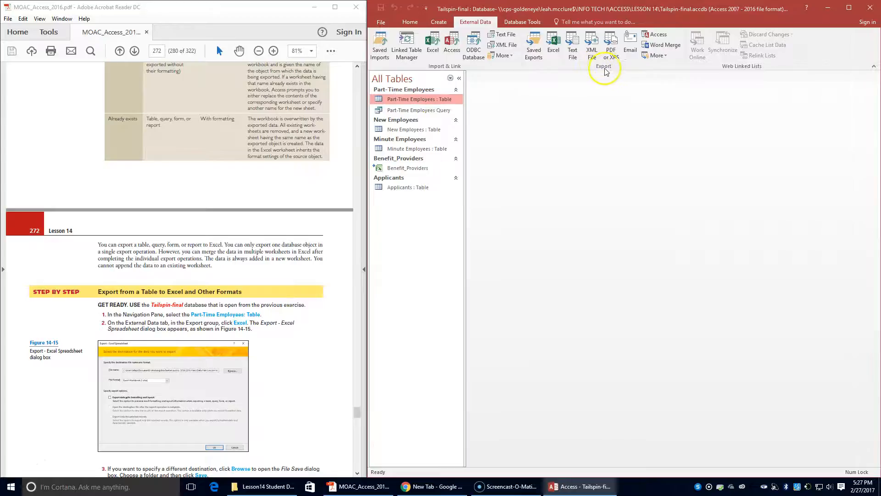
{"action": "left_click", "coordinate": [553, 49]}
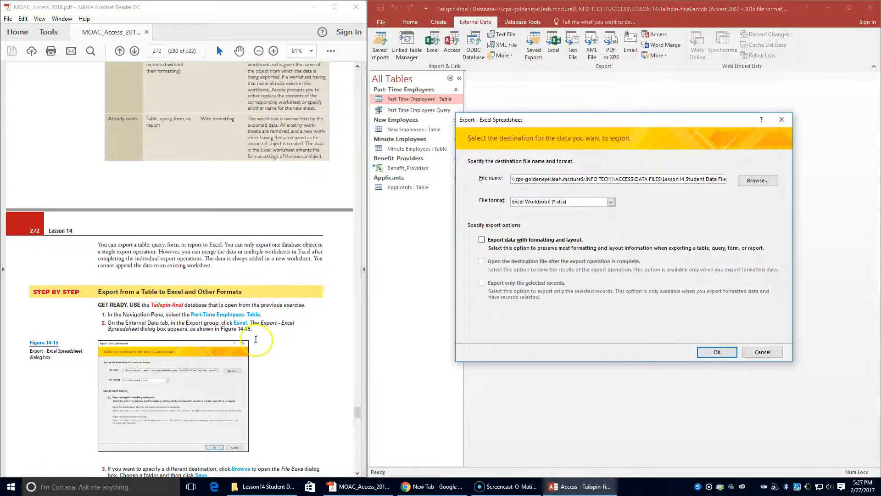
{"action": "scroll", "coordinate": [256, 344], "scroll_direction": "down", "scroll_amount": 4}
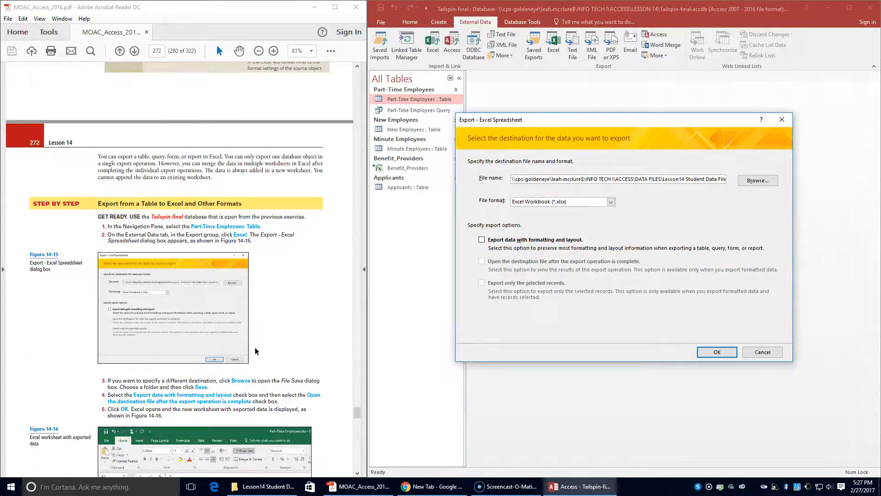
{"action": "scroll", "coordinate": [255, 346], "scroll_direction": "down", "scroll_amount": 3}
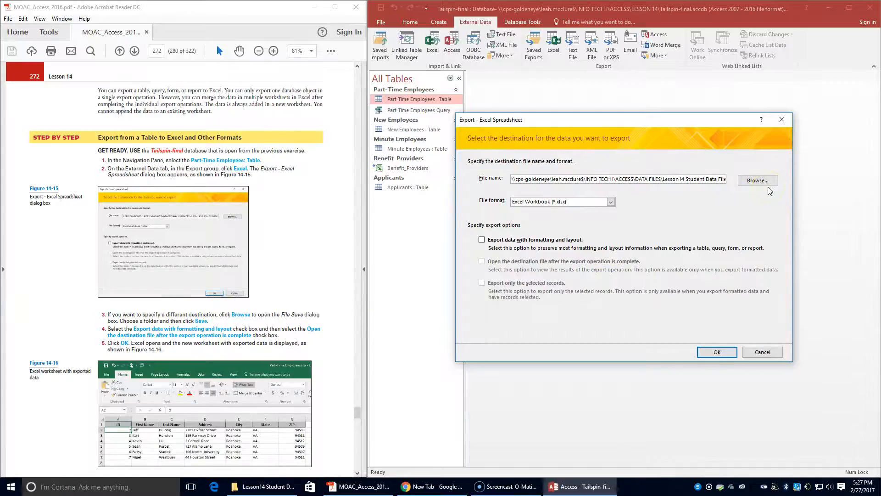
Save Part-Time Employees.xlsx in LESSON 14, keeping formatting and opening it after export
{"action": "left_click", "coordinate": [758, 181]}
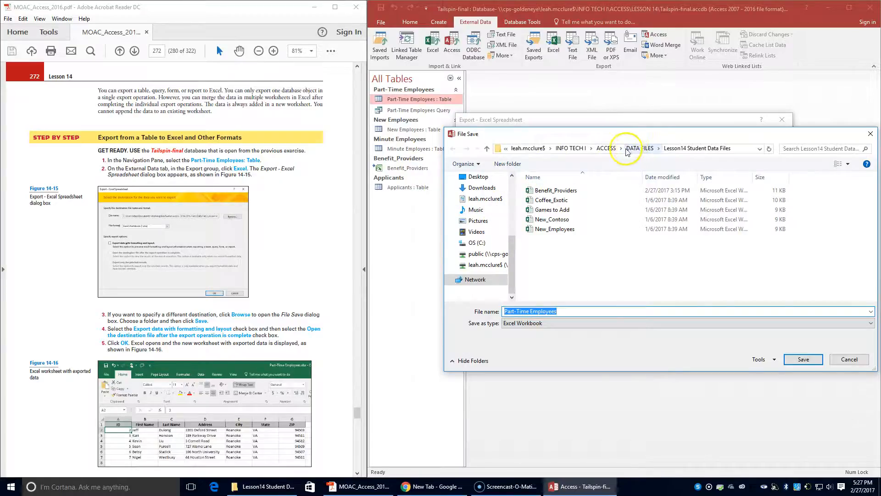
{"action": "left_click", "coordinate": [606, 148]}
{"action": "scroll", "coordinate": [551, 247], "scroll_direction": "down", "scroll_amount": 2}
{"action": "left_click", "coordinate": [543, 287]}
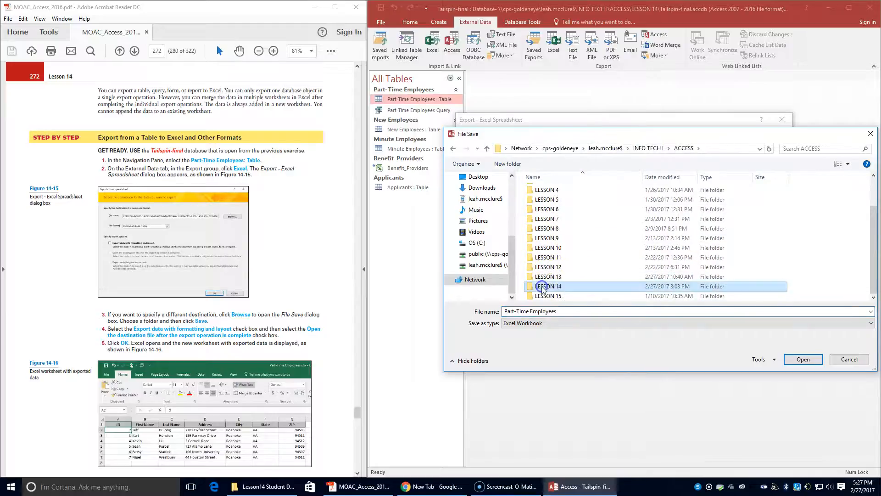
{"action": "double_click", "coordinate": [542, 287]}
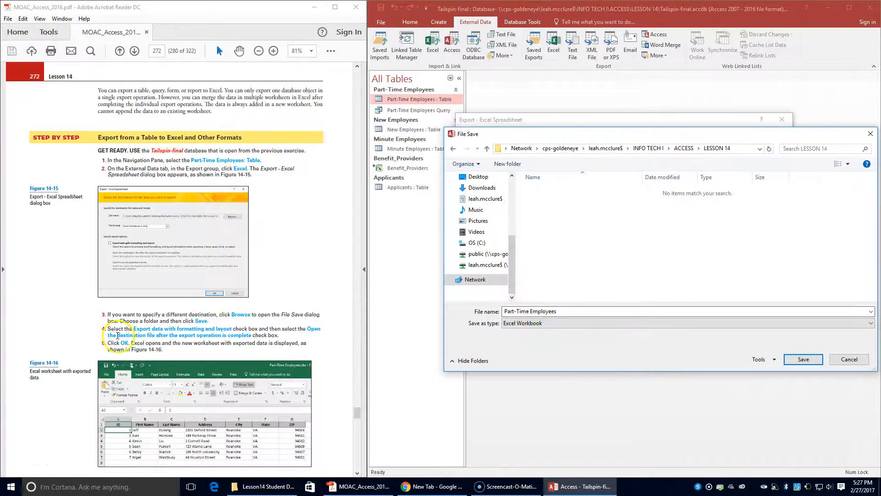
{"action": "left_click", "coordinate": [803, 359]}
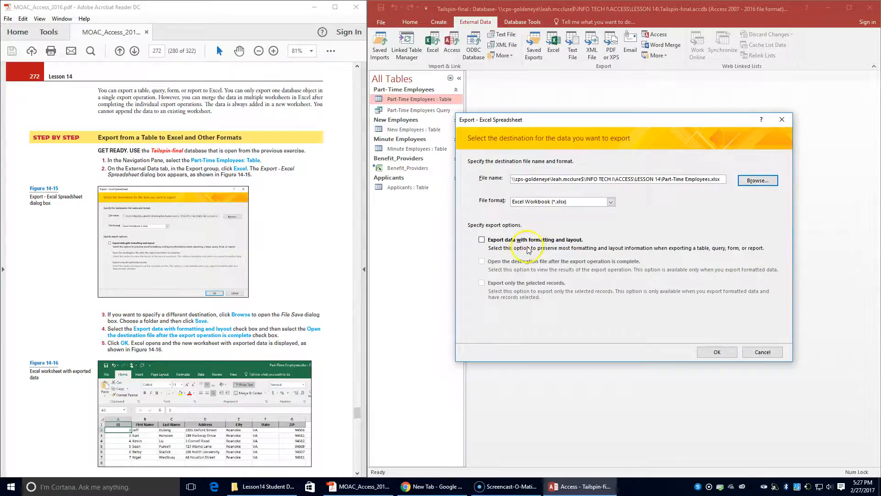
{"action": "left_click", "coordinate": [481, 239]}
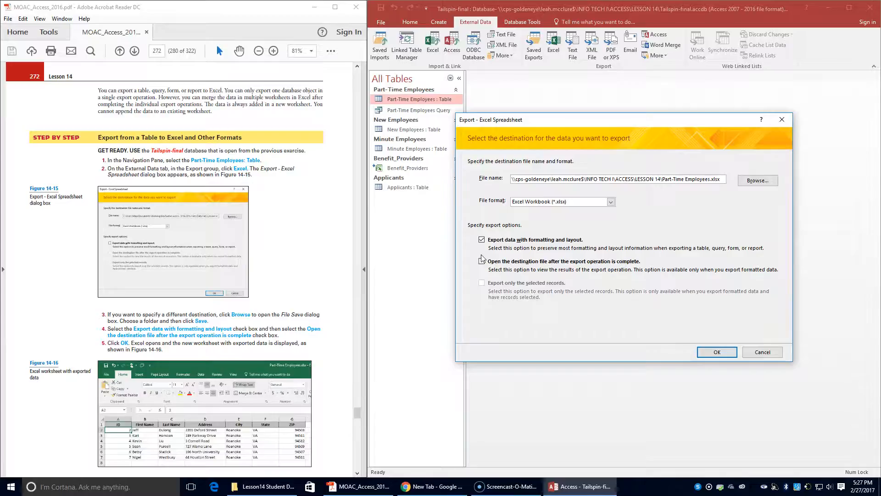
{"action": "left_click", "coordinate": [458, 284]}
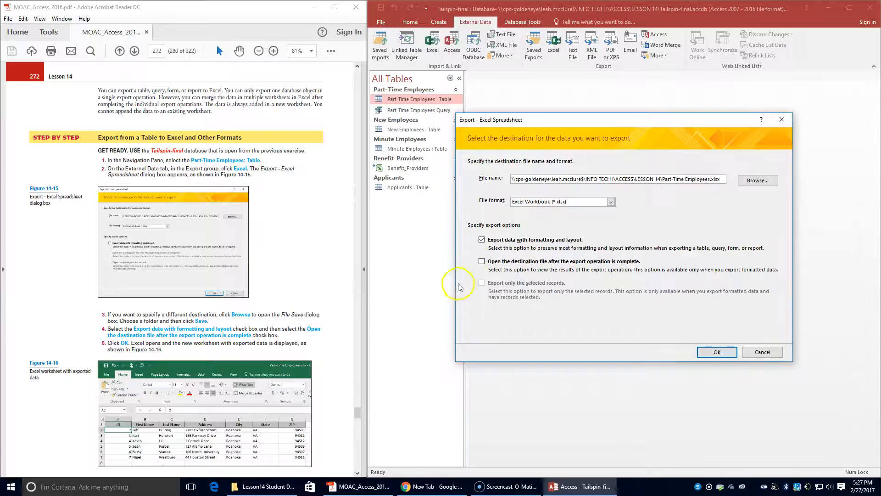
{"action": "left_click", "coordinate": [719, 357]}
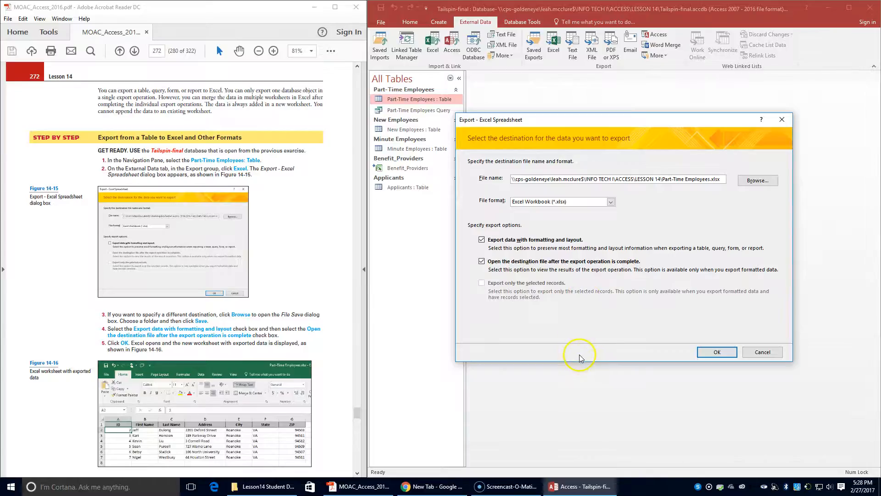
Run the export, review the Part-Time Employees worksheet in Excel, then close Excel
{"action": "left_click", "coordinate": [709, 353]}
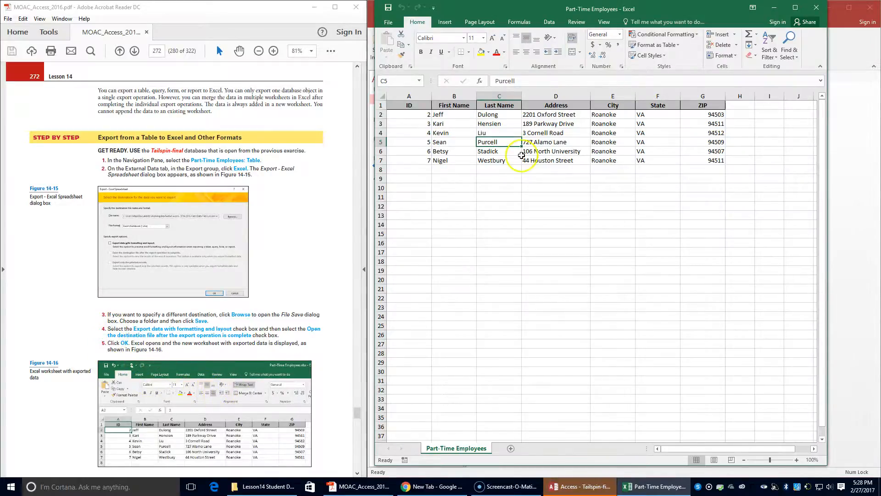
{"action": "scroll", "coordinate": [184, 380], "scroll_direction": "down", "scroll_amount": 6}
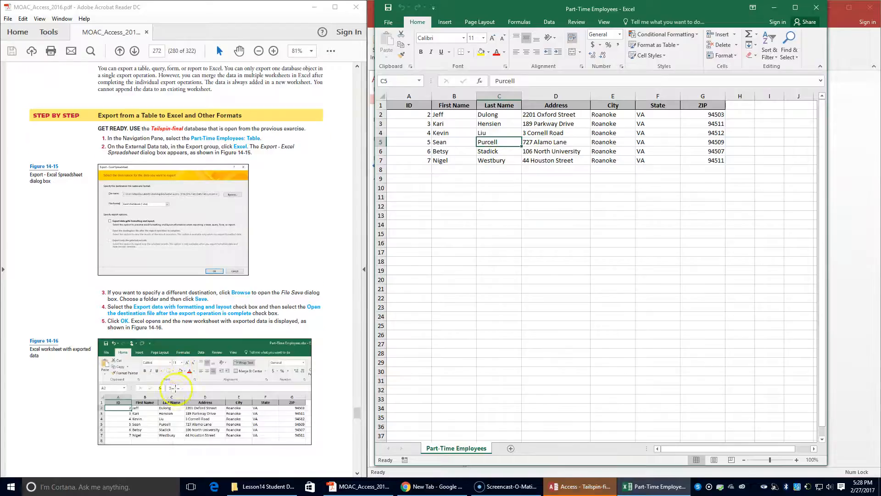
{"action": "scroll", "coordinate": [176, 391], "scroll_direction": "down", "scroll_amount": 1}
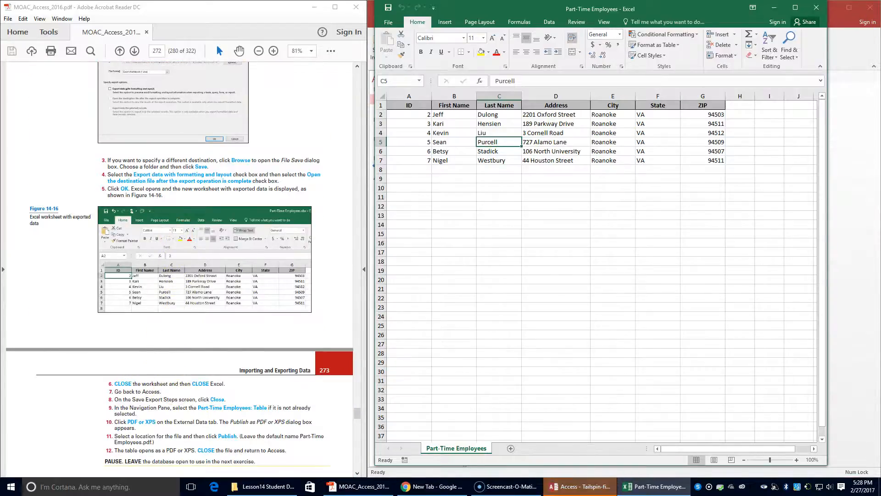
{"action": "left_click", "coordinate": [811, 10]}
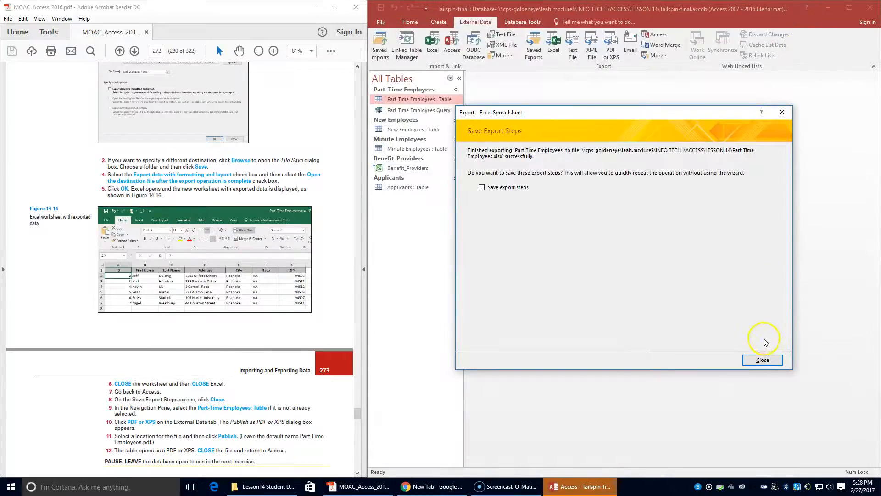
Finish the Excel export without saving steps and select the Part-Time Employees table
{"action": "left_click", "coordinate": [770, 362]}
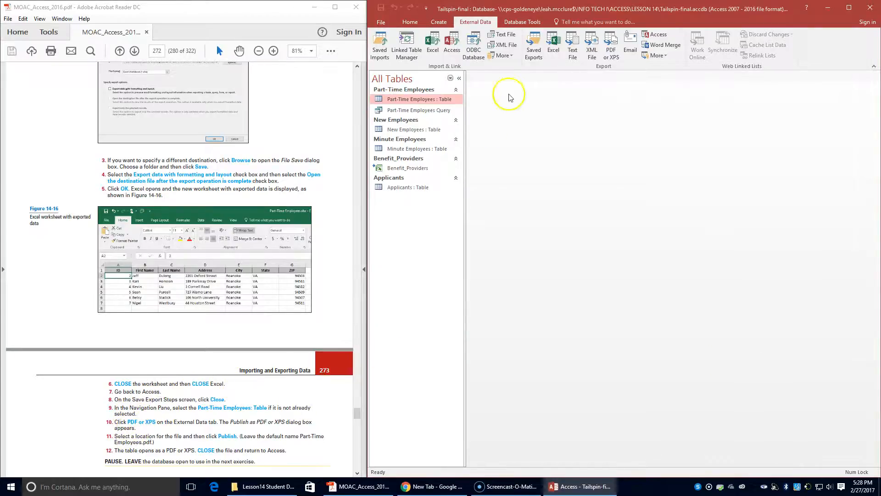
{"action": "left_click", "coordinate": [407, 110]}
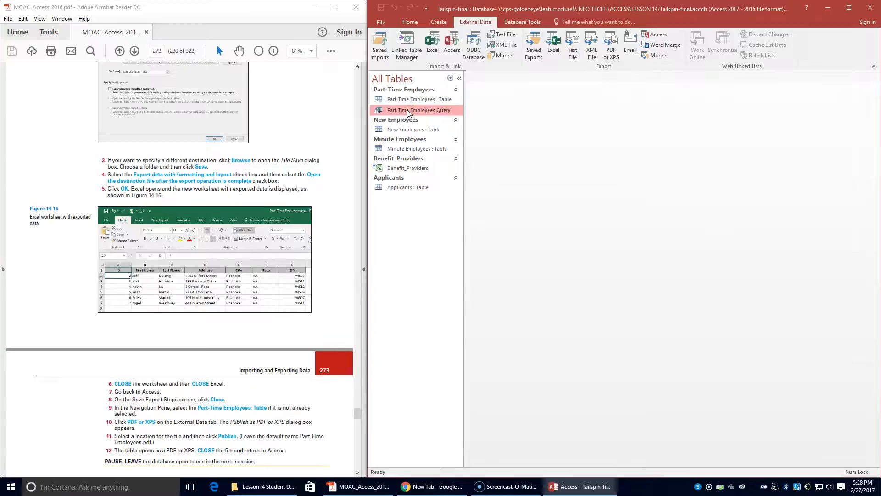
{"action": "left_click", "coordinate": [409, 100]}
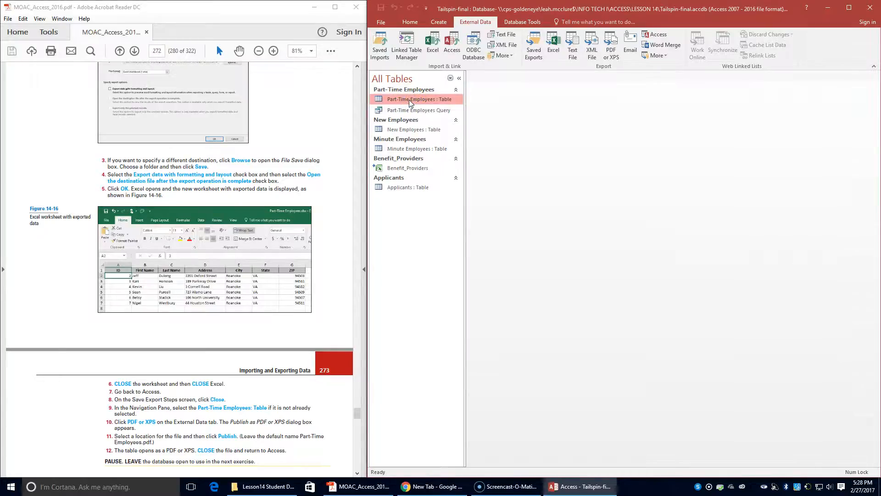
Publish the table as Part-Time Employees.pdf in LESSON 14 without saving export steps
{"action": "left_click", "coordinate": [612, 55]}
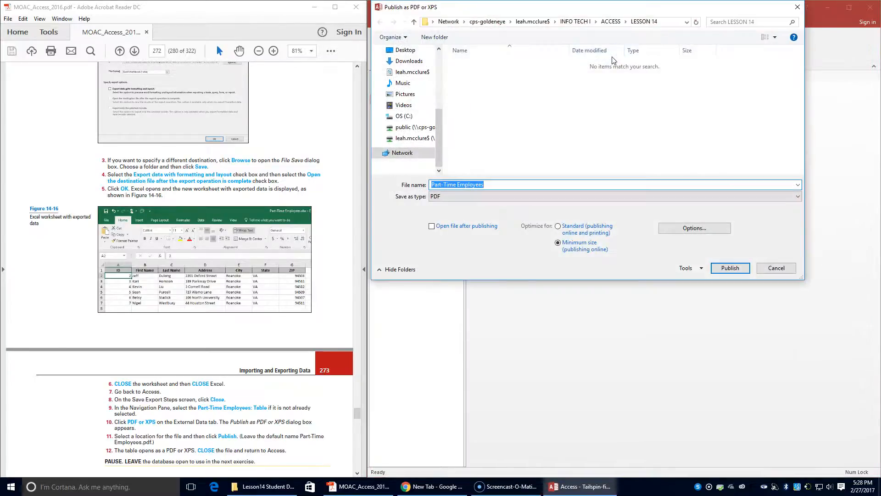
{"action": "left_click", "coordinate": [522, 173]}
{"action": "left_click", "coordinate": [640, 23]}
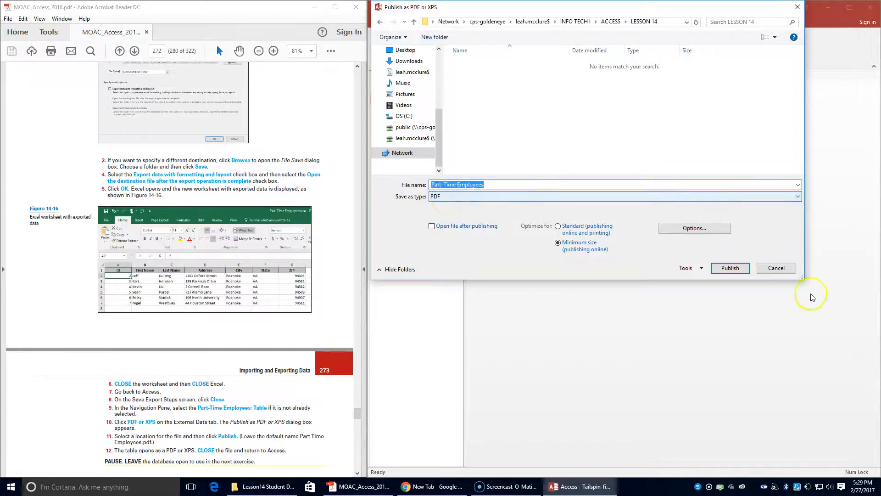
{"action": "left_click", "coordinate": [730, 268]}
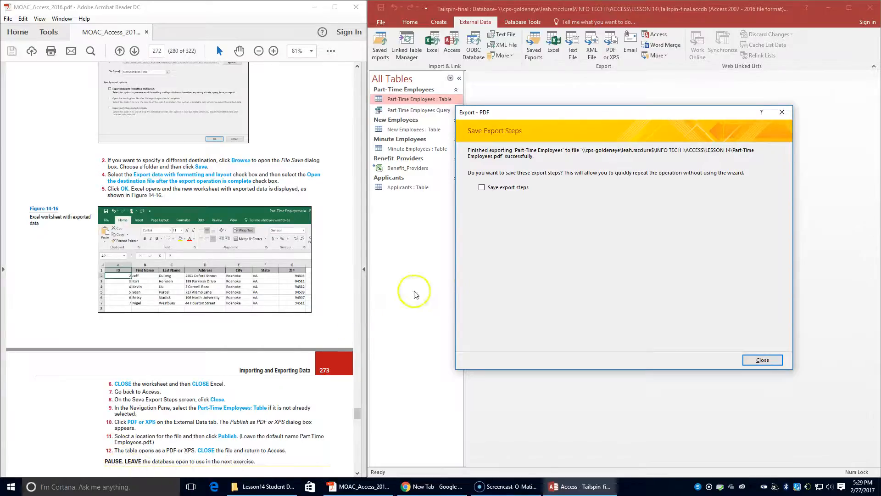
{"action": "left_click", "coordinate": [763, 360]}
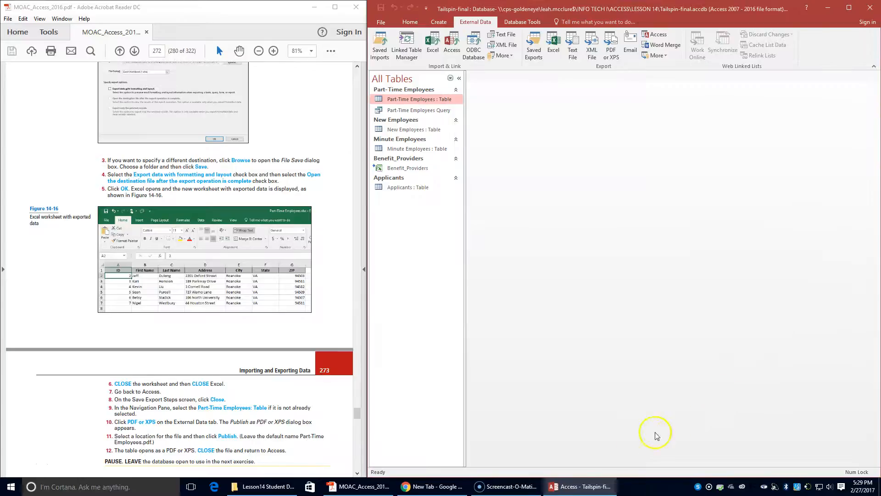
Open Part-Time Employees.pdf from the ACCESS\LESSON 14 folder in File Explorer
{"action": "left_click", "coordinate": [315, 469]}
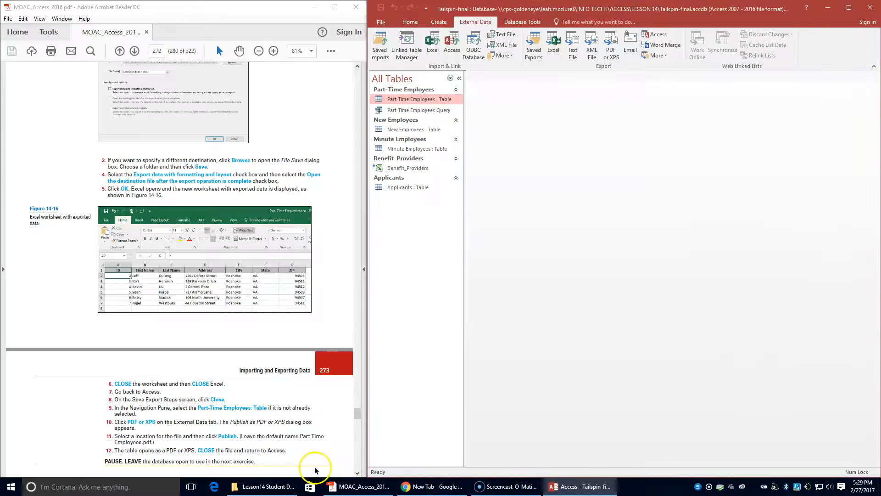
{"action": "left_click", "coordinate": [273, 490]}
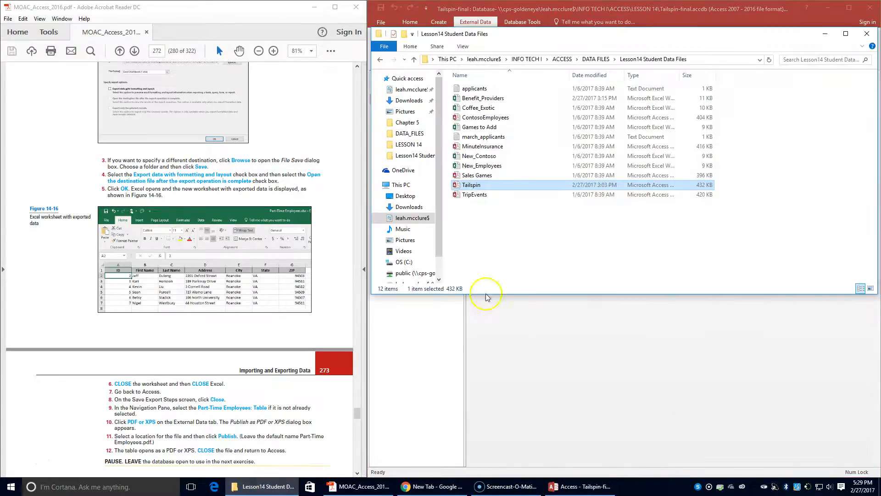
{"action": "left_click", "coordinate": [560, 60]}
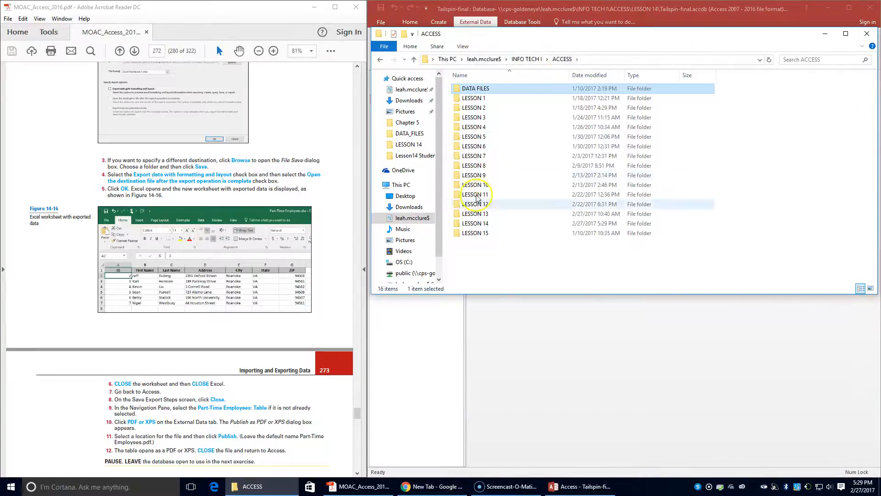
{"action": "double_click", "coordinate": [505, 220]}
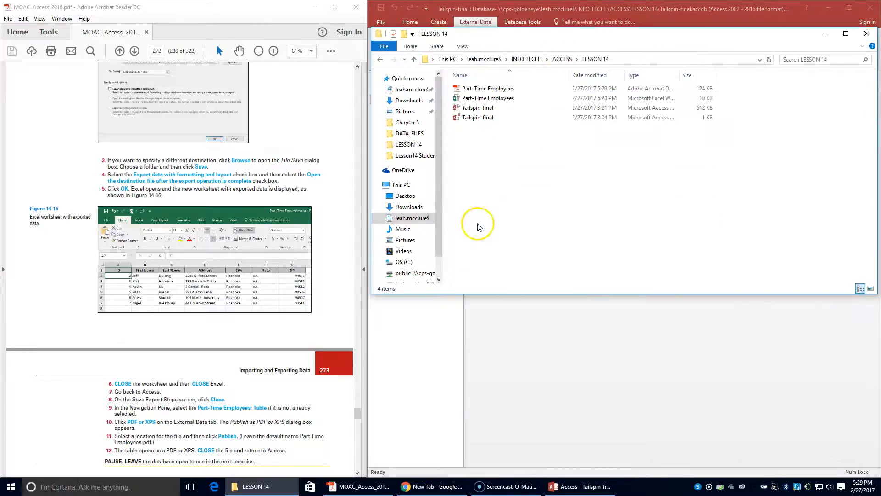
{"action": "left_click", "coordinate": [476, 90]}
{"action": "double_click", "coordinate": [476, 90]}
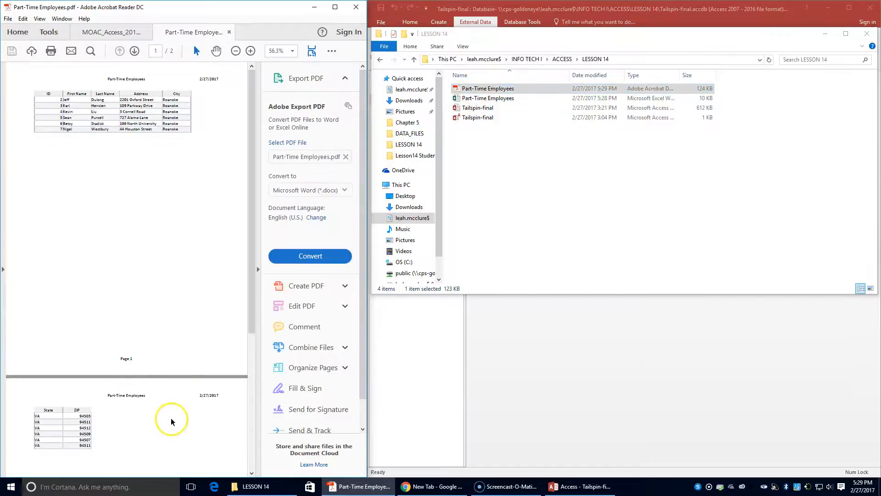
Review the two-page Part-Time Employees PDF, then close it and return to the textbook
{"action": "left_click", "coordinate": [113, 33]}
{"action": "left_click", "coordinate": [190, 33]}
{"action": "left_click", "coordinate": [126, 33]}
{"action": "left_click", "coordinate": [192, 32]}
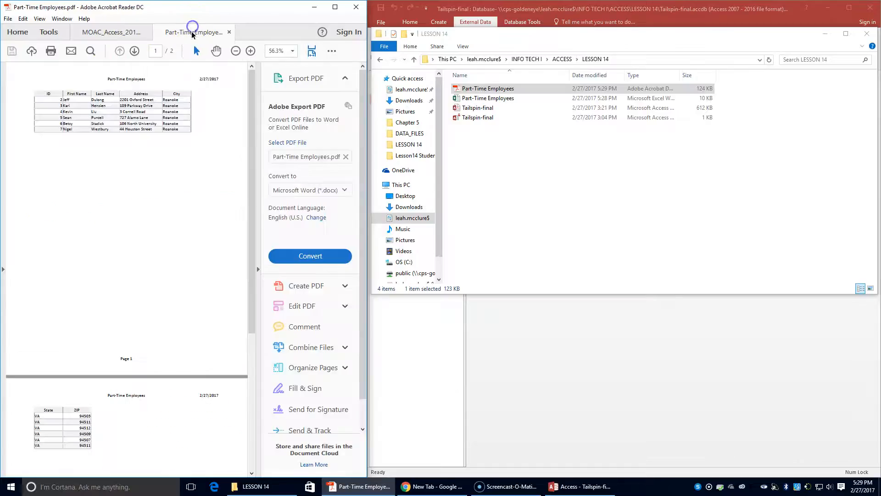
{"action": "left_click", "coordinate": [229, 33]}
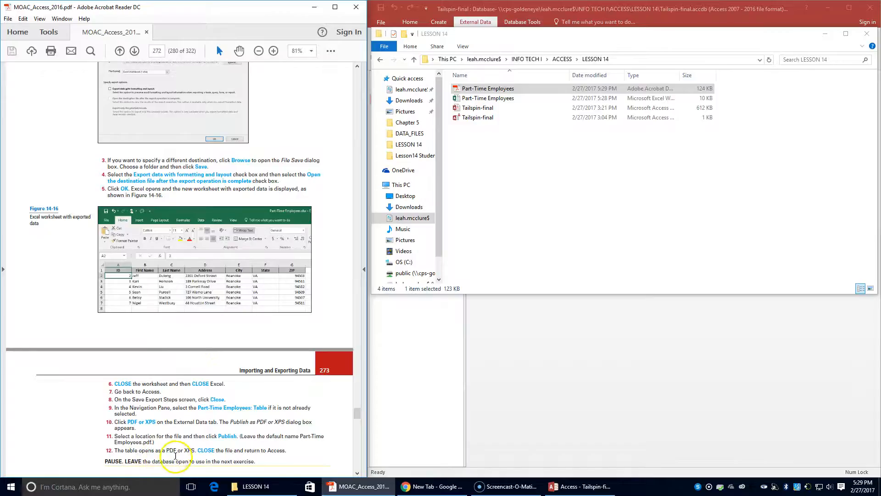
Close the LESSON 14 window, scroll the textbook to Exporting from a Query to Word, and select Part-Time Employees Query
{"action": "left_click", "coordinate": [868, 34]}
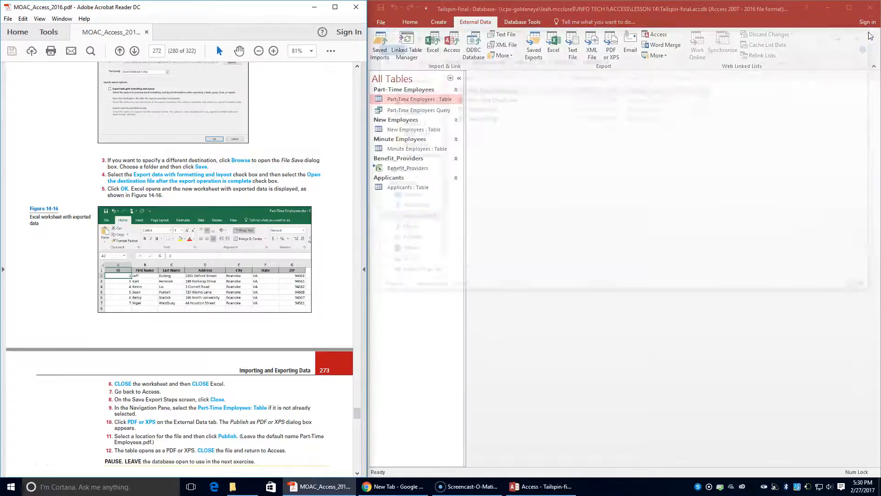
{"action": "scroll", "coordinate": [248, 394], "scroll_direction": "down", "scroll_amount": 5}
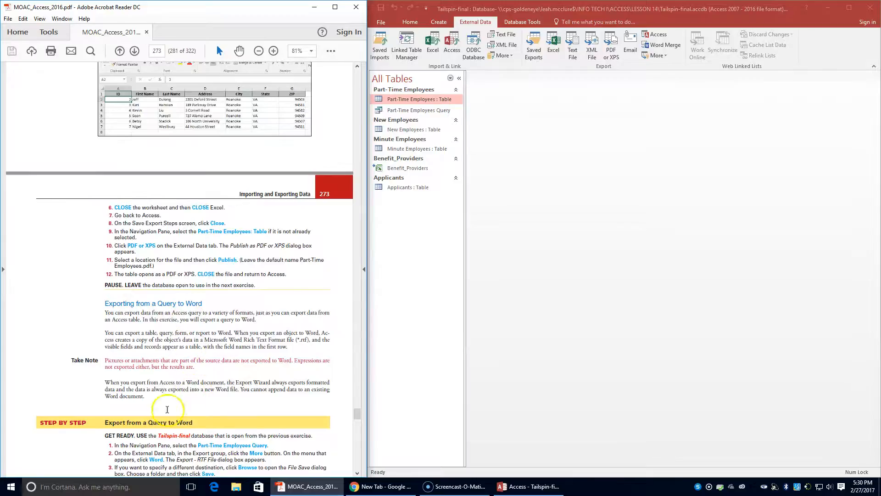
{"action": "scroll", "coordinate": [167, 409], "scroll_direction": "down", "scroll_amount": 3}
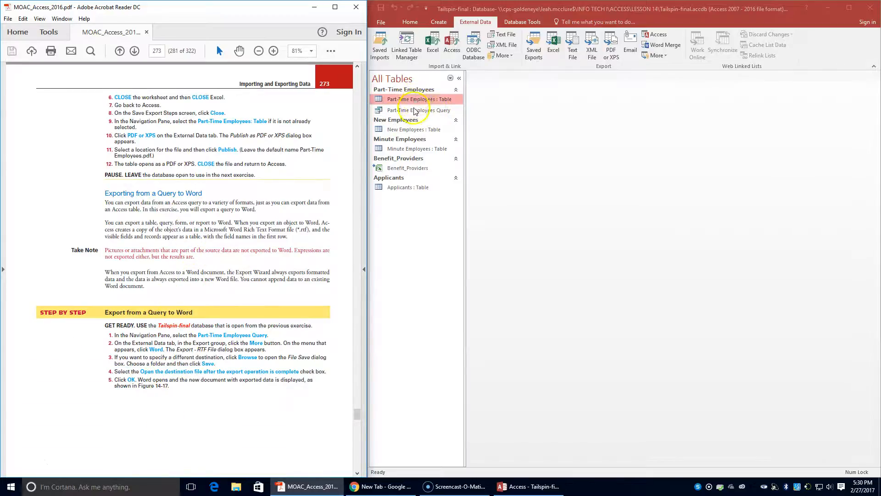
{"action": "left_click", "coordinate": [414, 111]}
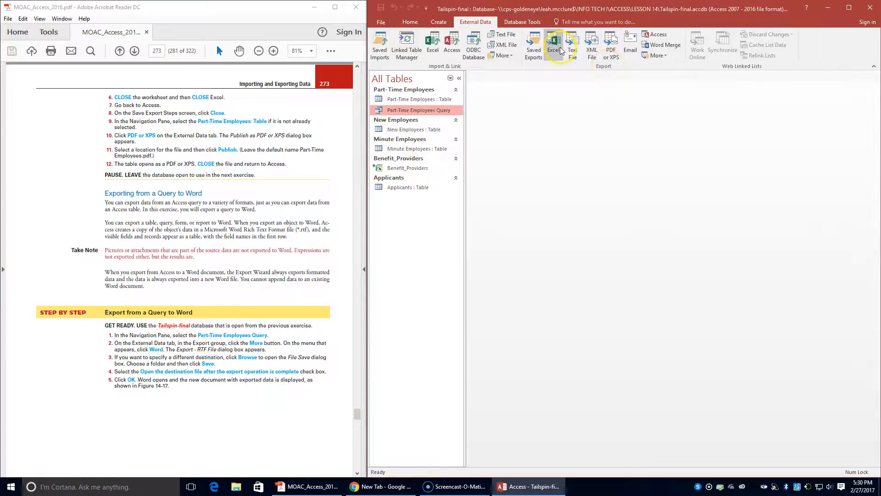
Export the Part-Time Employees Query to a Word RTF file in LESSON 14, opening it afterwards
{"action": "left_click", "coordinate": [655, 56]}
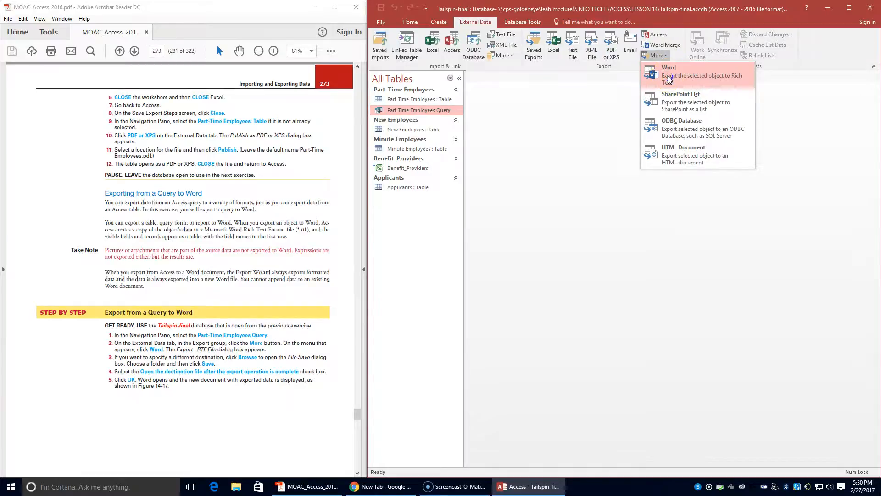
{"action": "left_click", "coordinate": [667, 76]}
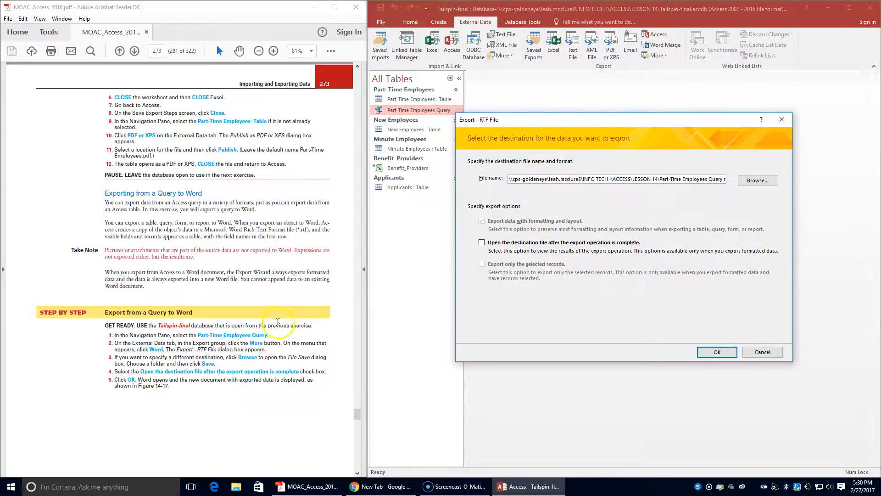
{"action": "left_click", "coordinate": [765, 183]}
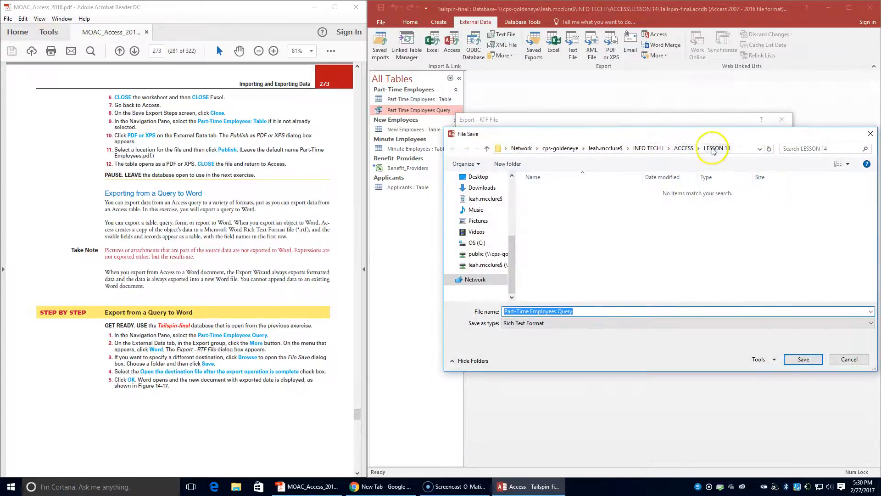
{"action": "left_click", "coordinate": [802, 359]}
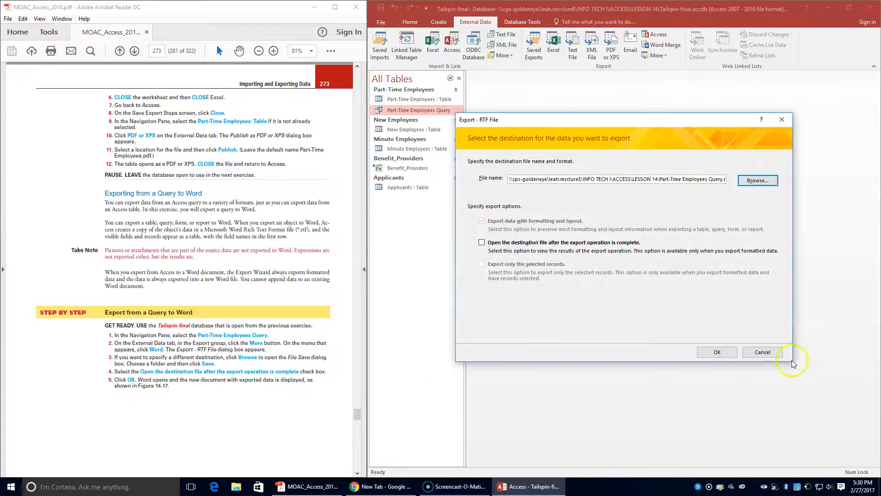
{"action": "left_click", "coordinate": [482, 242]}
{"action": "left_click", "coordinate": [715, 352]}
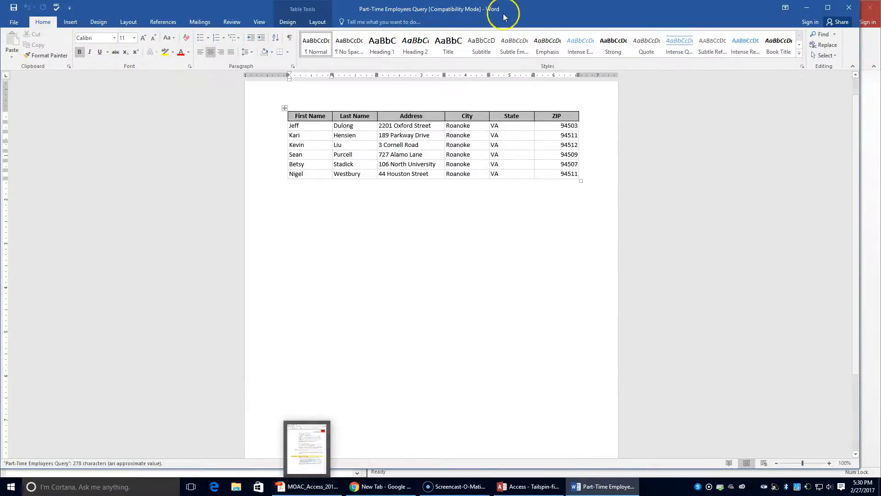
Compare the six-row Part-Time Employees table in Word with the textbook figure, then close Word
{"action": "left_click_drag", "start_coordinate": [491, 6], "coordinate": [879, 9]}
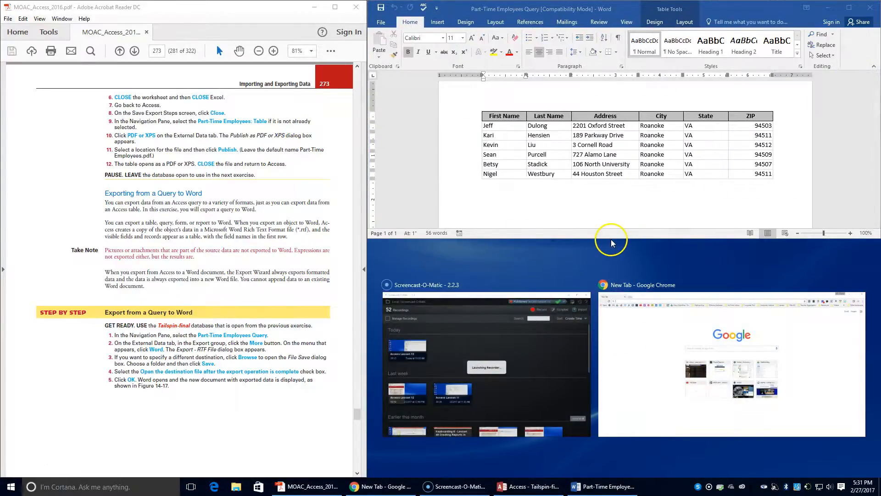
{"action": "scroll", "coordinate": [186, 298], "scroll_direction": "down", "scroll_amount": 2}
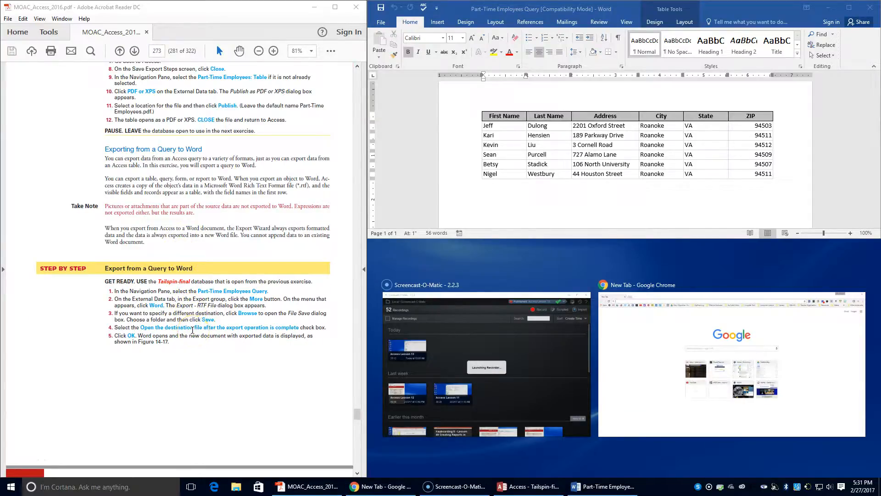
{"action": "scroll", "coordinate": [192, 330], "scroll_direction": "down", "scroll_amount": 9}
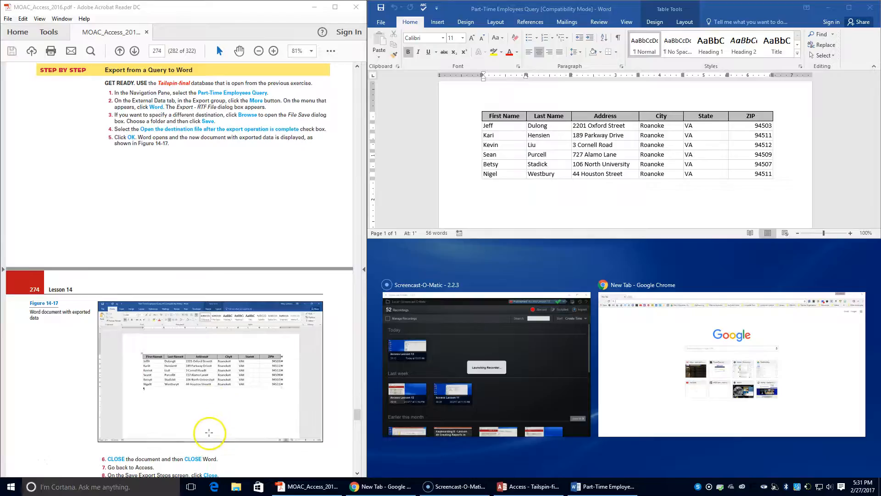
{"action": "scroll", "coordinate": [209, 432], "scroll_direction": "down", "scroll_amount": 2}
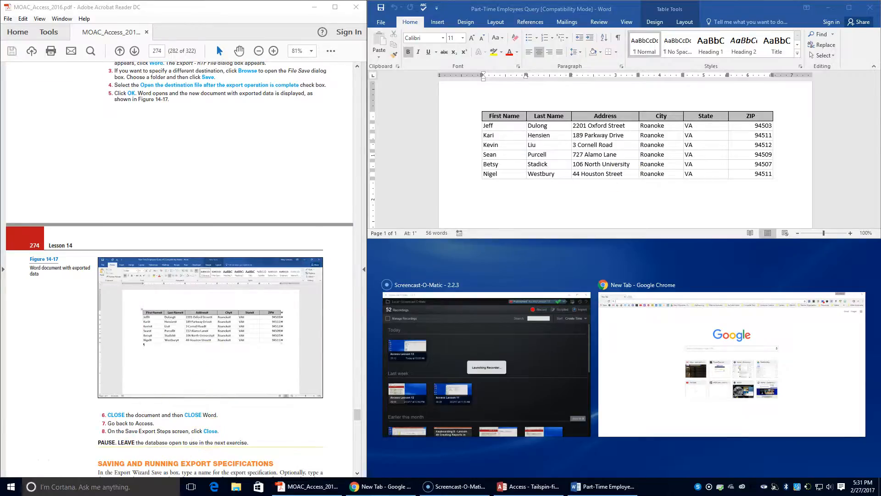
{"action": "left_click", "coordinate": [874, 7]}
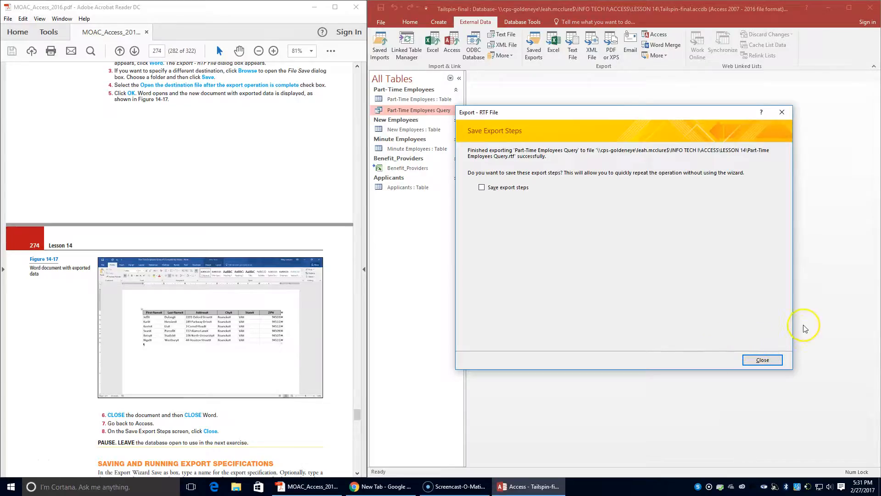
Close the Word export summary without saving steps and select the New Employees table
{"action": "left_click", "coordinate": [760, 359]}
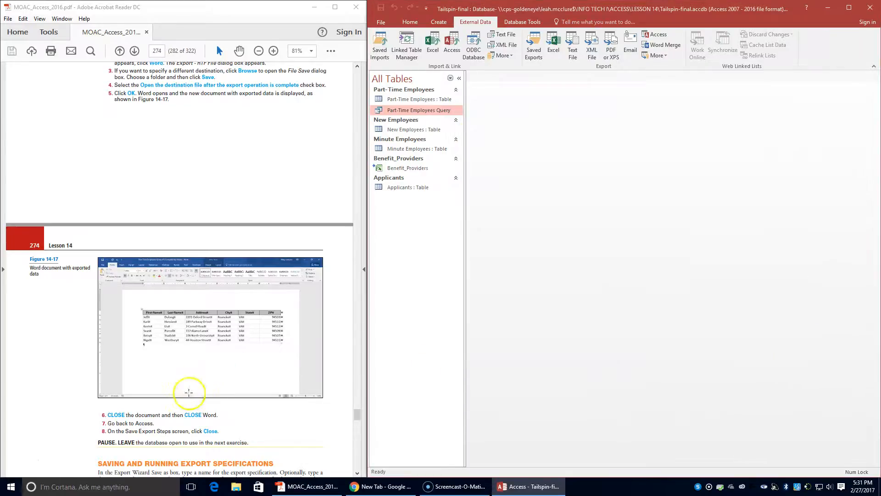
{"action": "scroll", "coordinate": [147, 418], "scroll_direction": "down", "scroll_amount": 5}
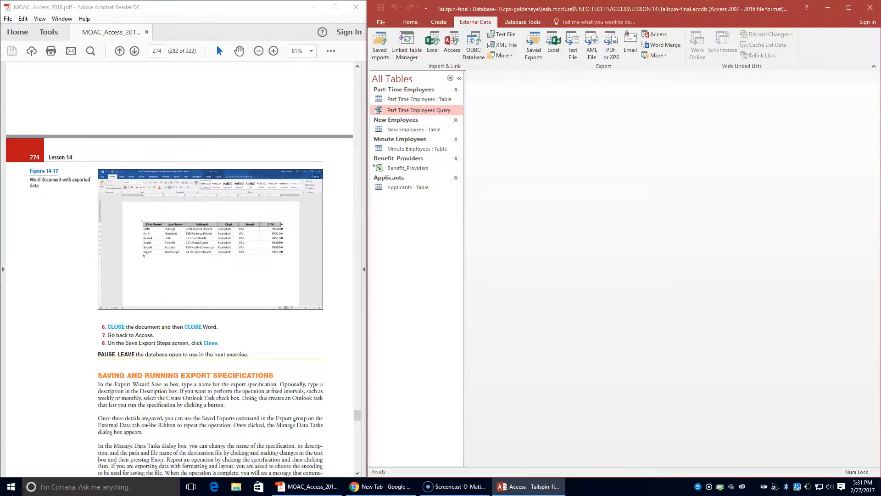
{"action": "scroll", "coordinate": [148, 422], "scroll_direction": "down", "scroll_amount": 2}
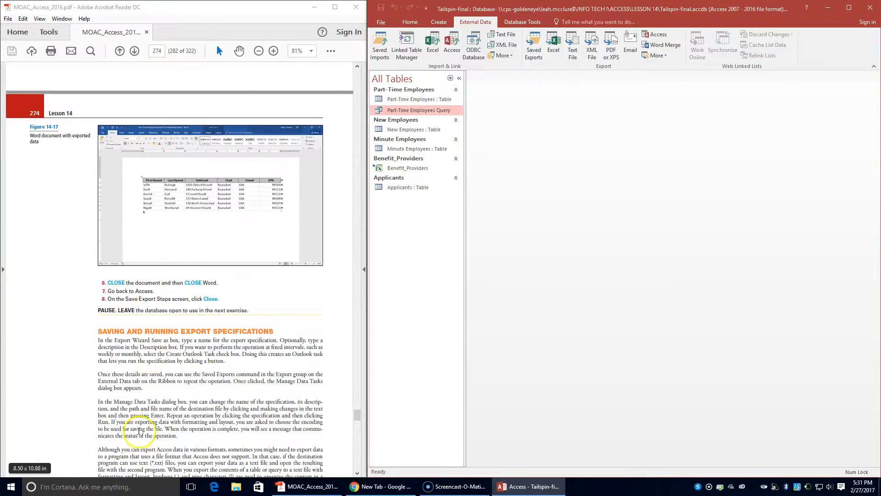
{"action": "scroll", "coordinate": [210, 360], "scroll_direction": "down", "scroll_amount": 3}
{"action": "scroll", "coordinate": [207, 381], "scroll_direction": "down", "scroll_amount": 3}
{"action": "scroll", "coordinate": [204, 389], "scroll_direction": "down", "scroll_amount": 2}
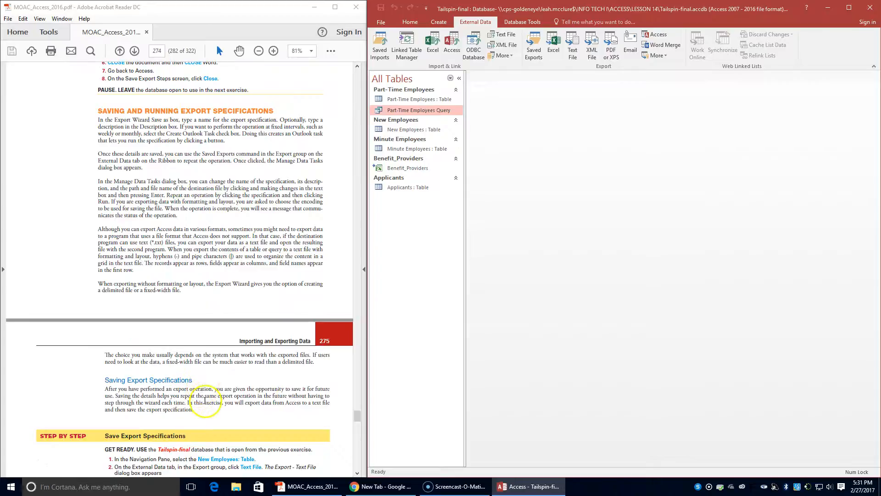
{"action": "scroll", "coordinate": [208, 410], "scroll_direction": "down", "scroll_amount": 2}
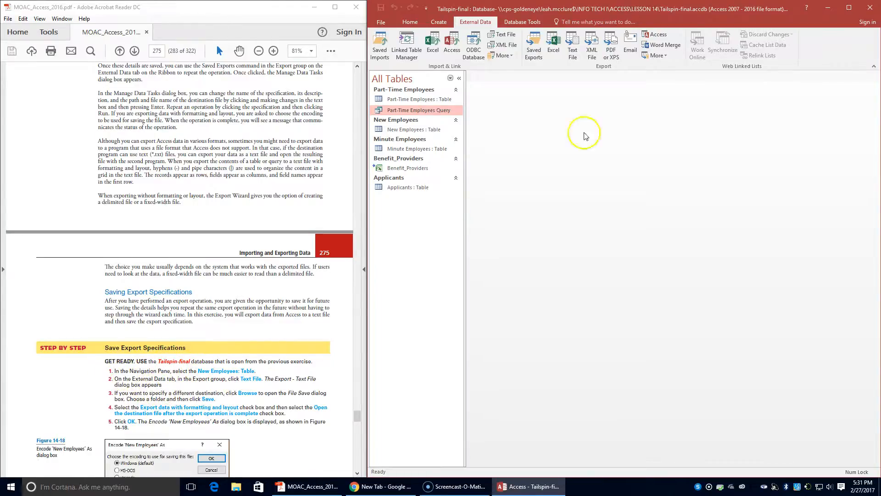
{"action": "left_click", "coordinate": [406, 133]}
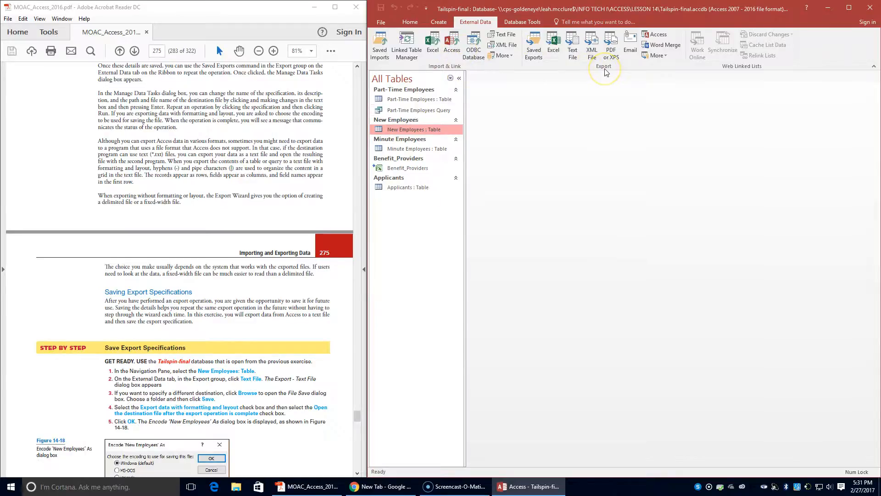
Export New Employees to New Employees.txt in LESSON 14, keeping formatting and opening it afterwards
{"action": "left_click", "coordinate": [572, 51]}
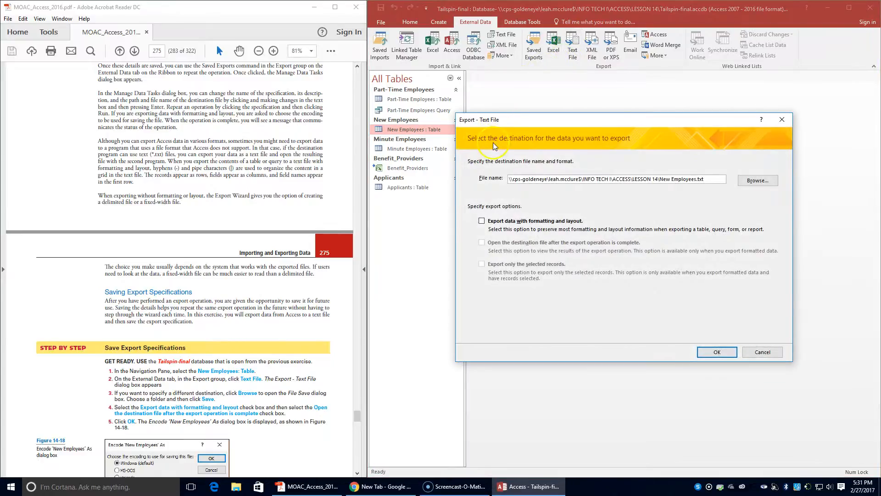
{"action": "left_click", "coordinate": [748, 180]}
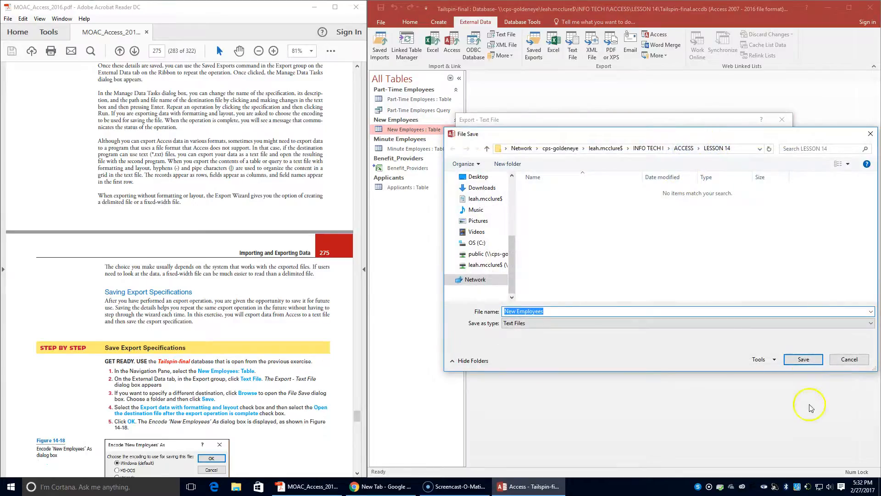
{"action": "left_click", "coordinate": [805, 360]}
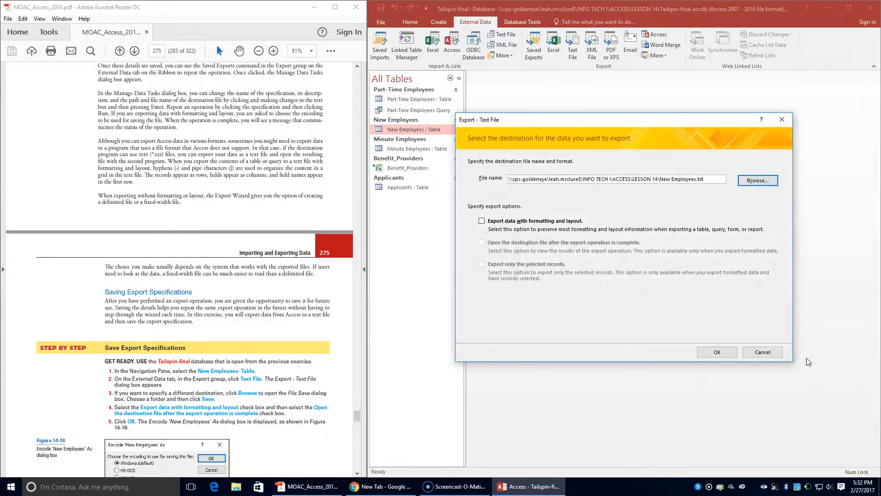
{"action": "left_click", "coordinate": [481, 221]}
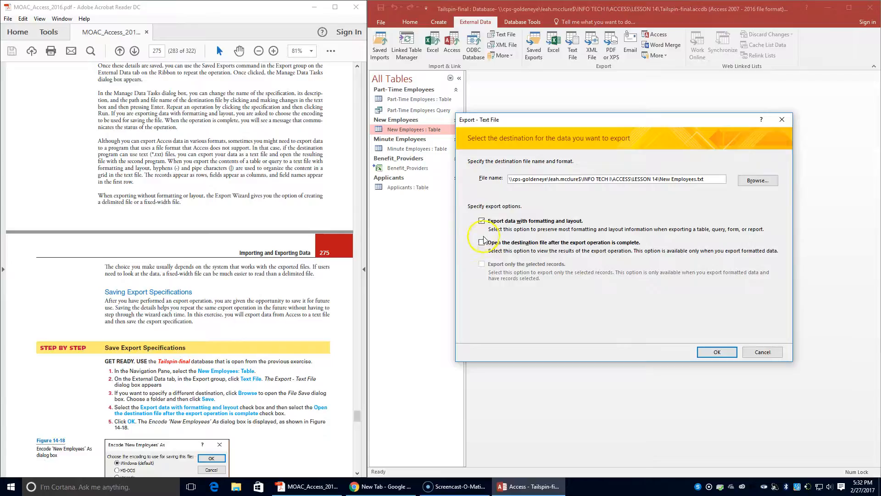
{"action": "left_click", "coordinate": [484, 247]}
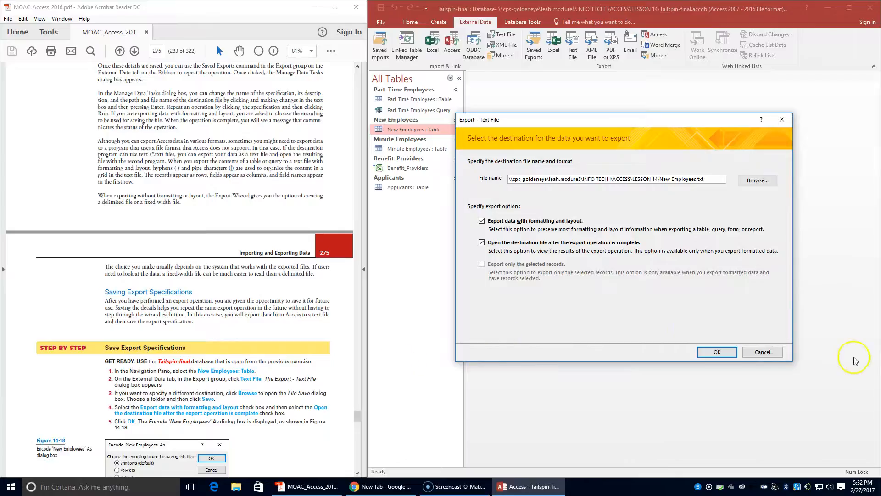
{"action": "left_click", "coordinate": [718, 352]}
{"action": "scroll", "coordinate": [312, 324], "scroll_direction": "down", "scroll_amount": 1}
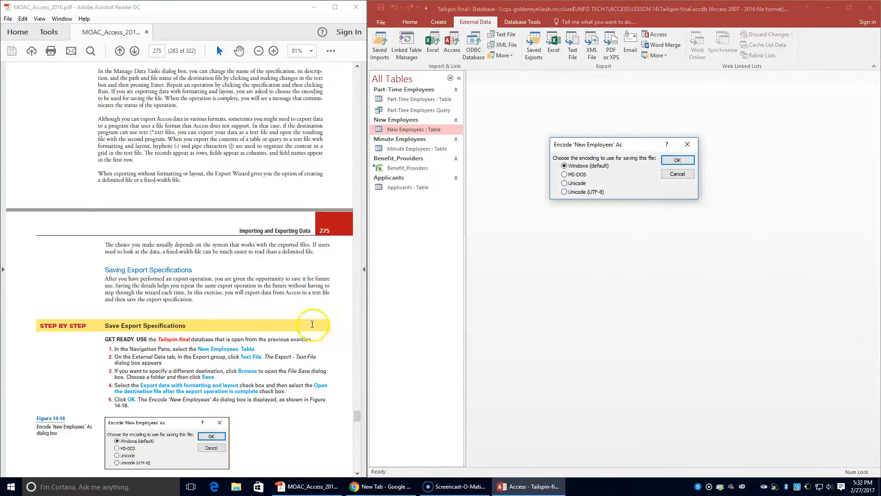
{"action": "scroll", "coordinate": [312, 324], "scroll_direction": "down", "scroll_amount": 2}
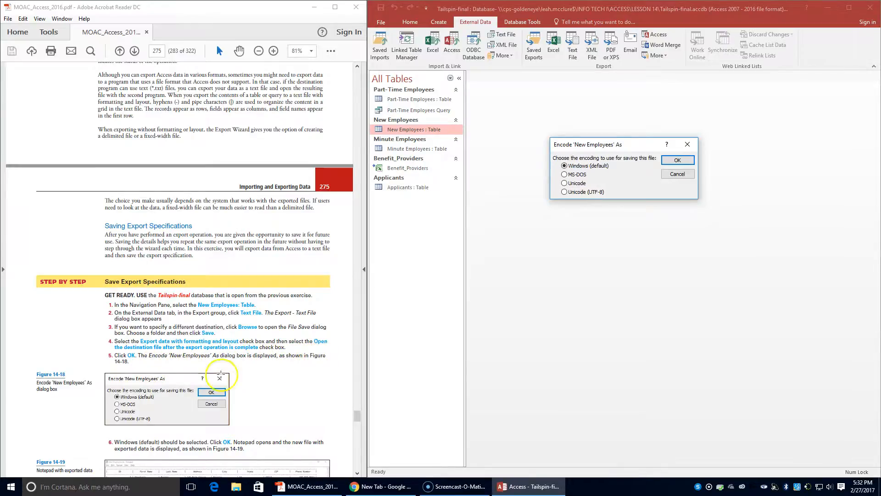
{"action": "scroll", "coordinate": [167, 399], "scroll_direction": "down", "scroll_amount": 3}
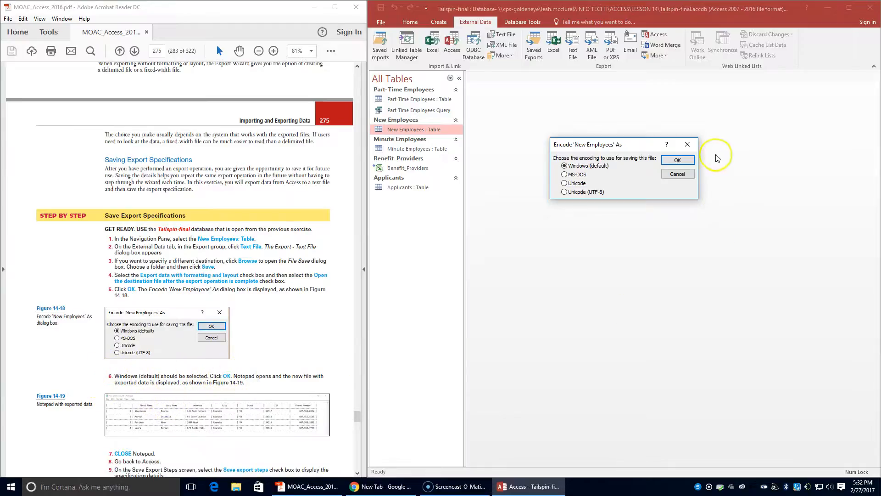
Accept Windows (default) encoding, review the four exported records in Notepad, then close it
{"action": "left_click", "coordinate": [678, 159]}
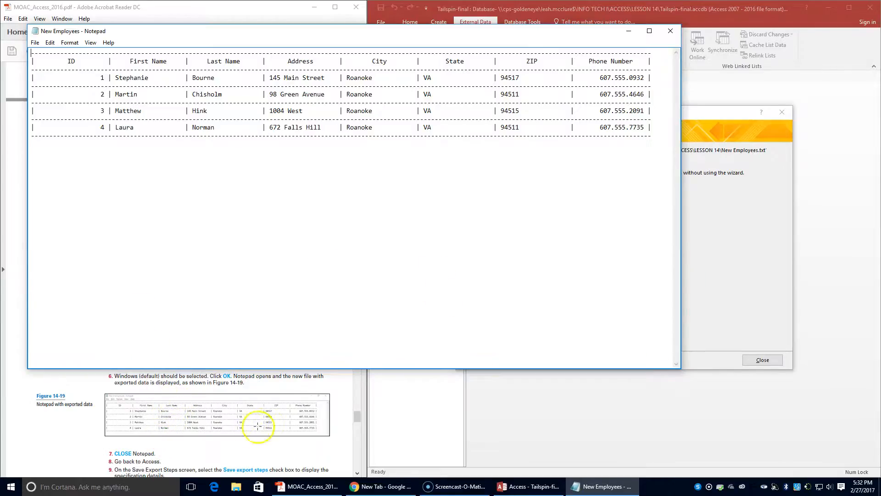
{"action": "scroll", "coordinate": [252, 425], "scroll_direction": "down", "scroll_amount": 2}
{"action": "scroll", "coordinate": [250, 429], "scroll_direction": "down", "scroll_amount": 1}
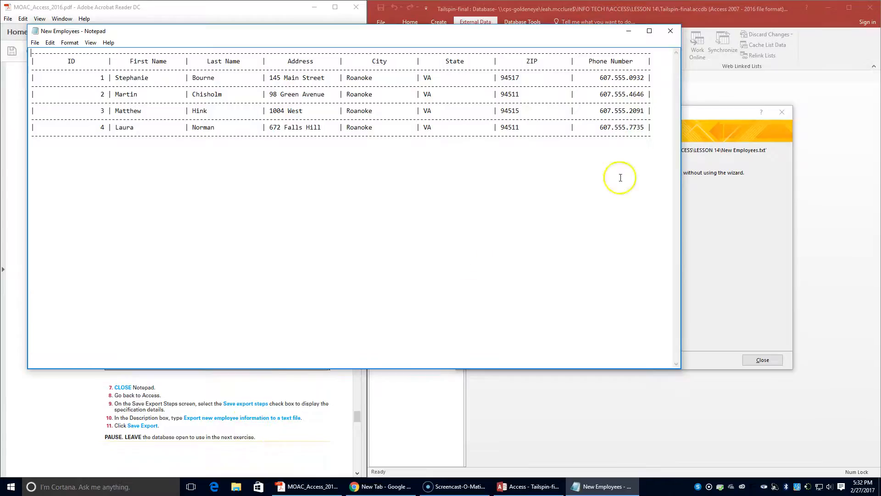
{"action": "left_click", "coordinate": [670, 32]}
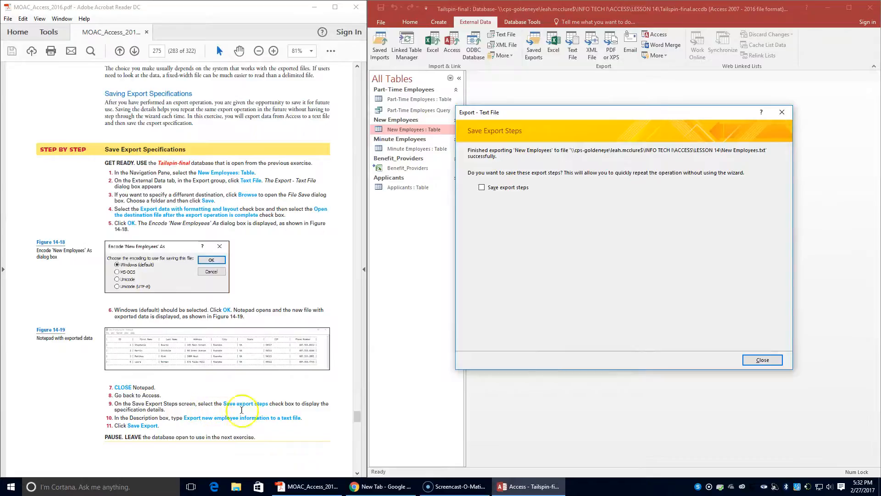
Save the export steps as Export-New Employees, described 'Export new employee information to text file.'
{"action": "left_click", "coordinate": [483, 188]}
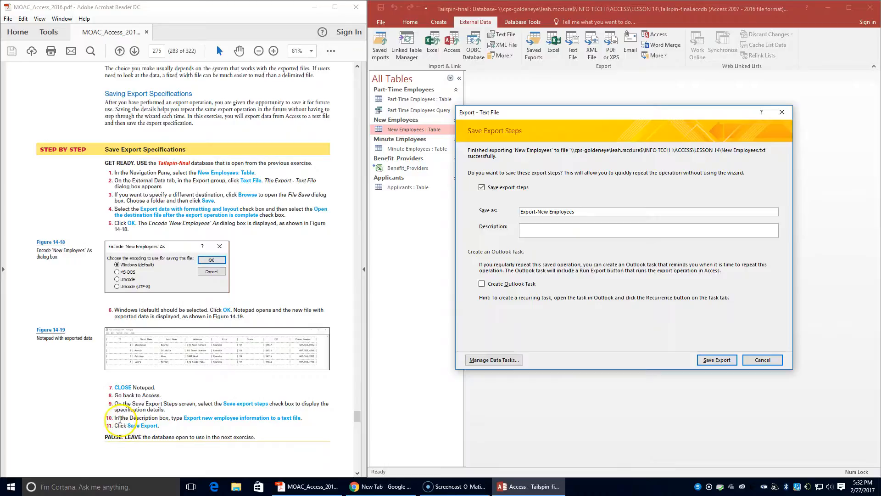
{"action": "left_click", "coordinate": [568, 227]}
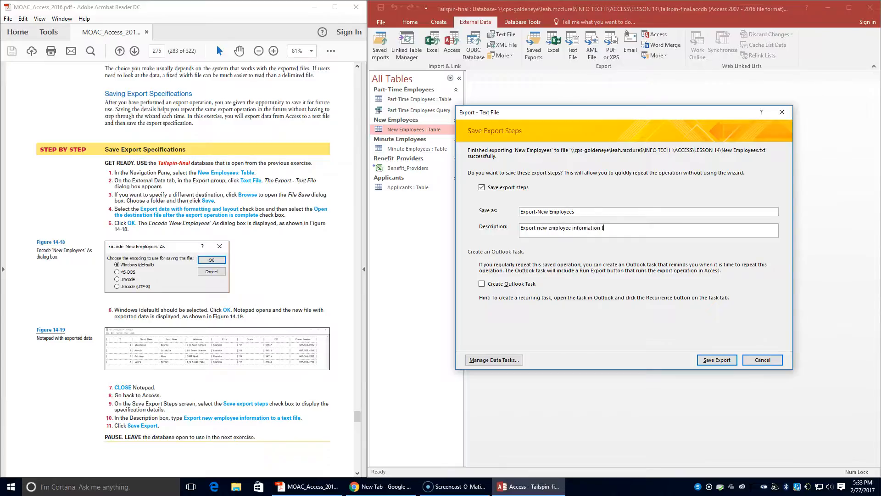
{"action": "type", "text": "xt file."}
{"action": "left_click", "coordinate": [716, 359]}
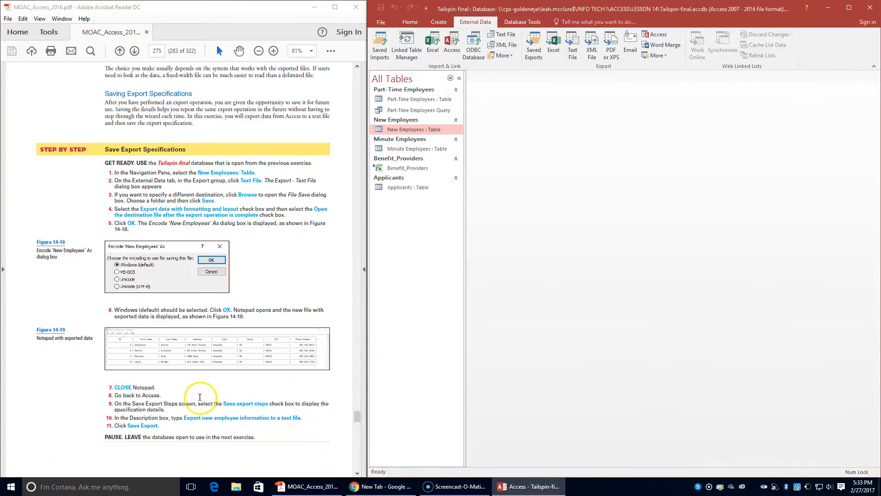
Open the New Employees table
{"action": "scroll", "coordinate": [229, 433], "scroll_direction": "down", "scroll_amount": 4}
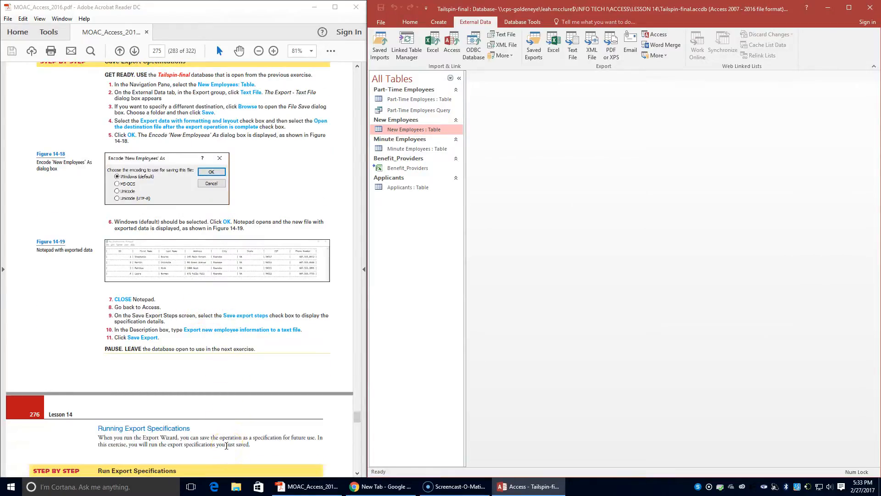
{"action": "scroll", "coordinate": [226, 446], "scroll_direction": "down", "scroll_amount": 3}
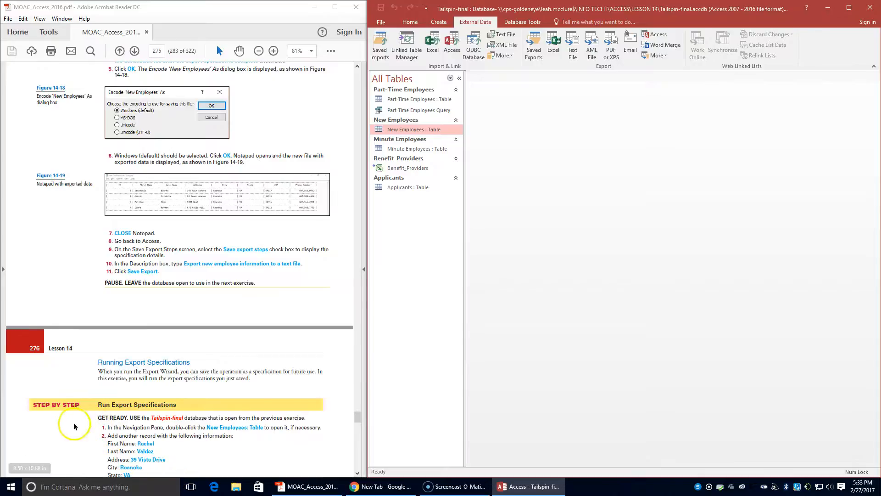
{"action": "double_click", "coordinate": [420, 130]}
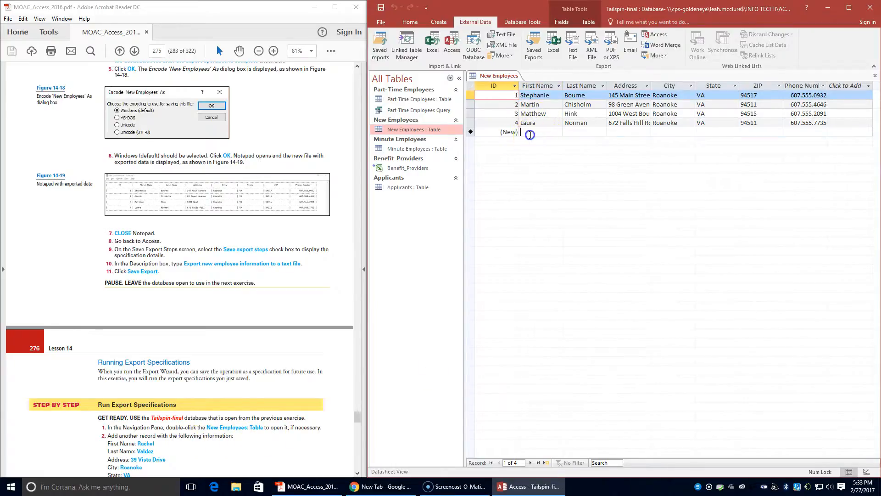
Enter a fifth employee record with the employee's name, city Roanoke, state VA and ZIP 94510
{"action": "left_click", "coordinate": [530, 135]}
{"action": "type", "text": "Ra"}
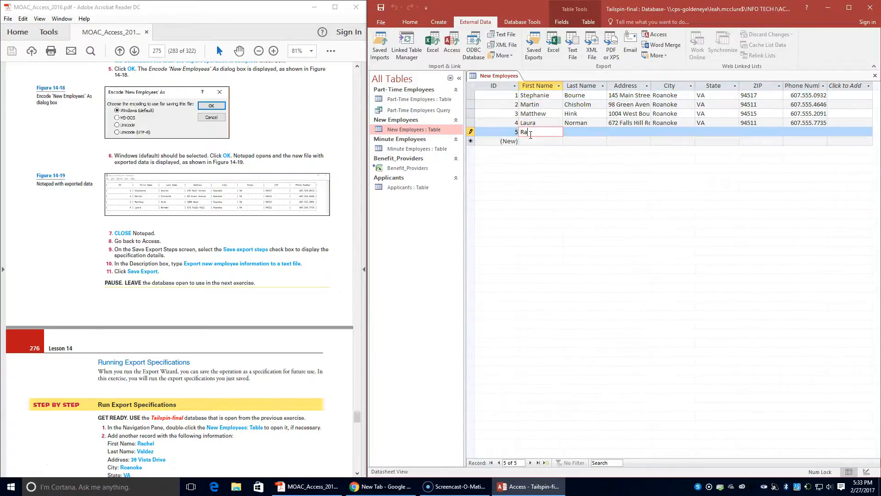
{"action": "key", "text": "Tab"}
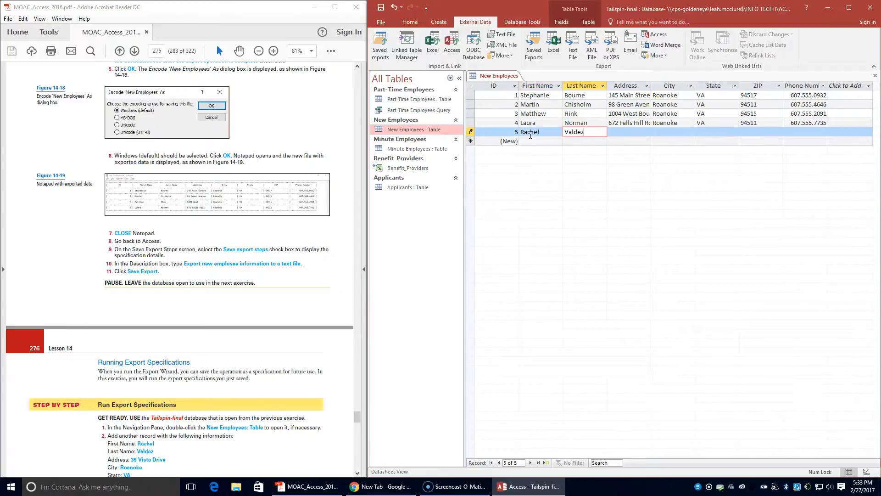
{"action": "key", "text": "Tab"}
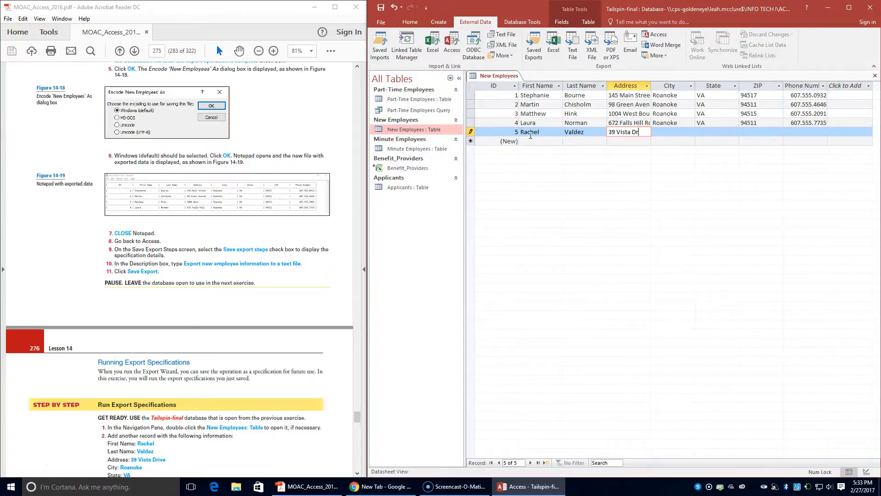
{"action": "key", "text": "Tab"}
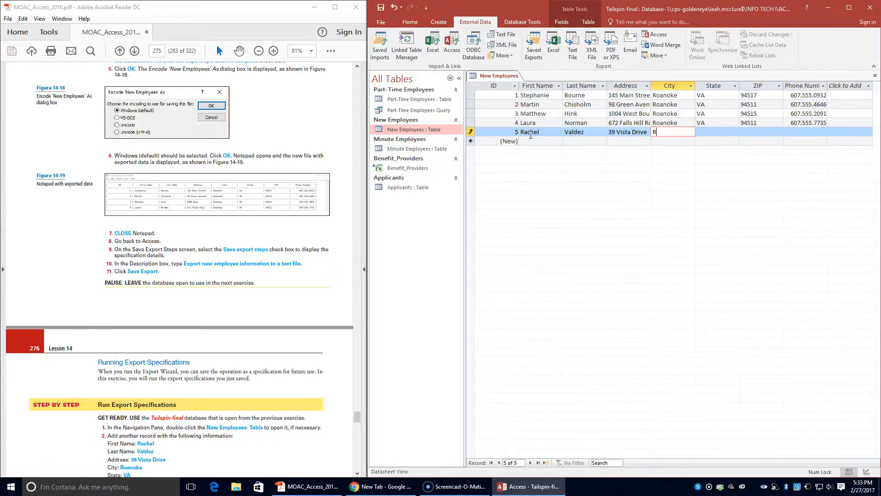
{"action": "type", "text": "Roanoke"}
{"action": "key", "text": "Tab"}
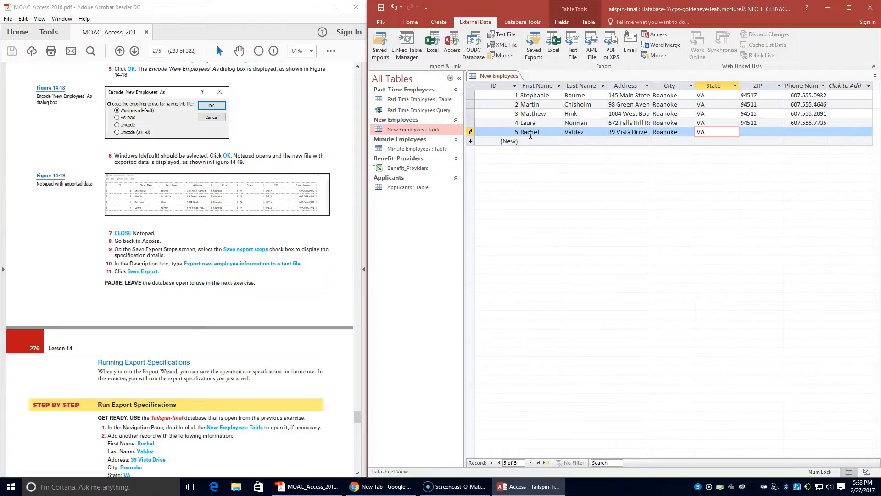
{"action": "type", "text": "VA"}
{"action": "scroll", "coordinate": [215, 293], "scroll_direction": "up", "scroll_amount": 2}
{"action": "scroll", "coordinate": [202, 298], "scroll_direction": "down", "scroll_amount": 2}
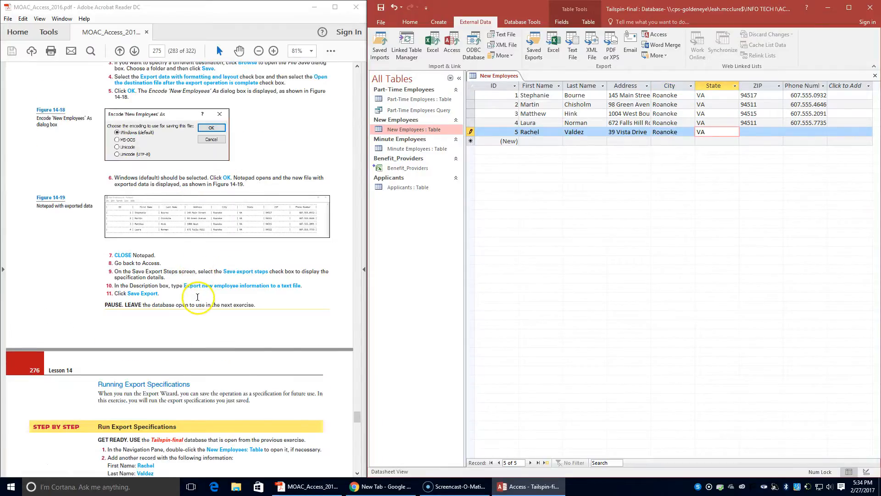
{"action": "scroll", "coordinate": [198, 299], "scroll_direction": "down", "scroll_amount": 3}
{"action": "key", "text": "Tab"}
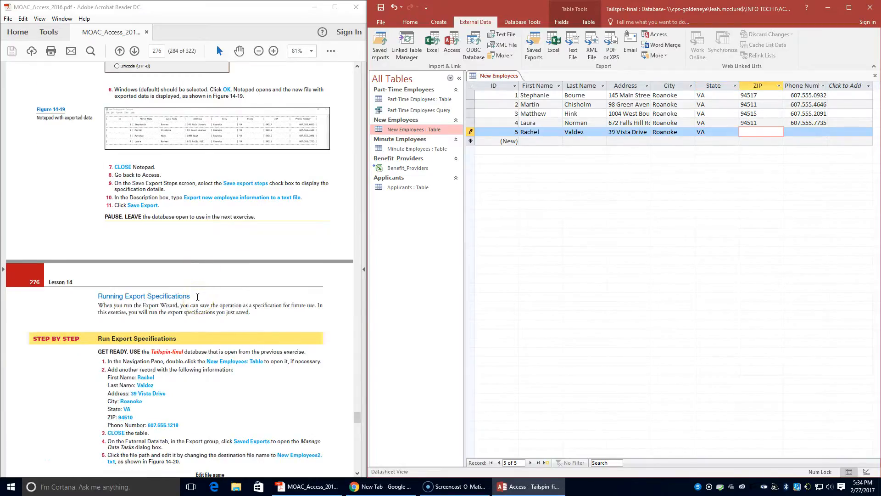
{"action": "type", "text": "94510"}
{"action": "key", "text": "Tab"}
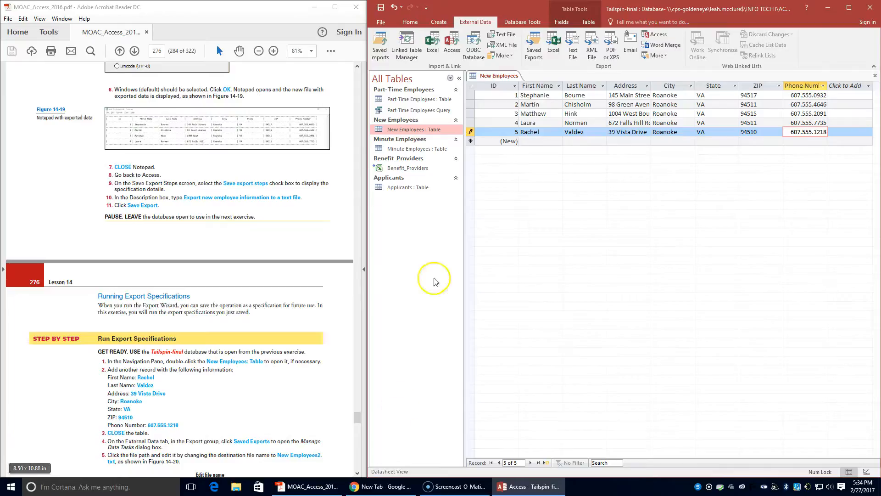
Close the New Employees table and rerun the saved text export to New Employees2.txt
{"action": "right_click", "coordinate": [512, 76]}
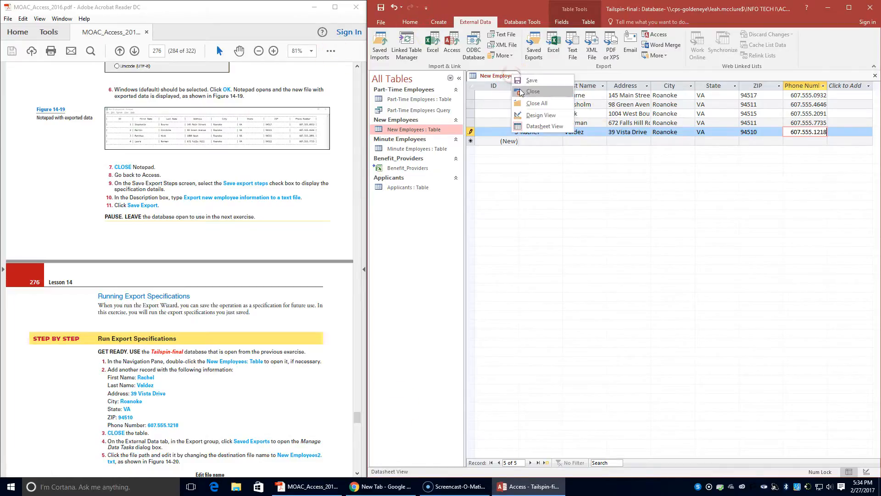
{"action": "left_click", "coordinate": [520, 92]}
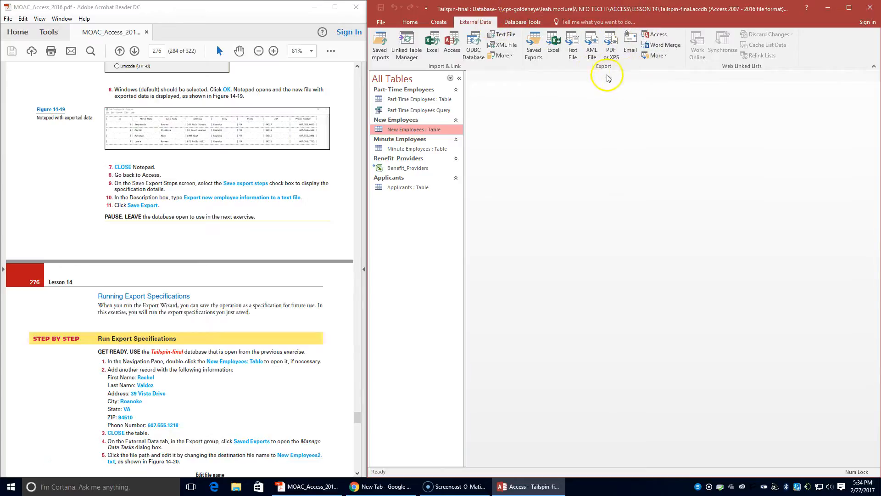
{"action": "left_click", "coordinate": [535, 54]}
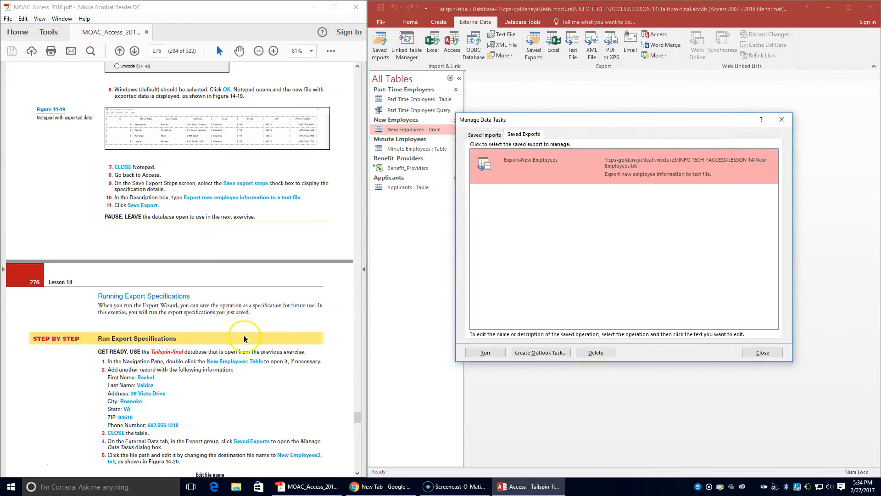
{"action": "scroll", "coordinate": [244, 339], "scroll_direction": "down", "scroll_amount": 1}
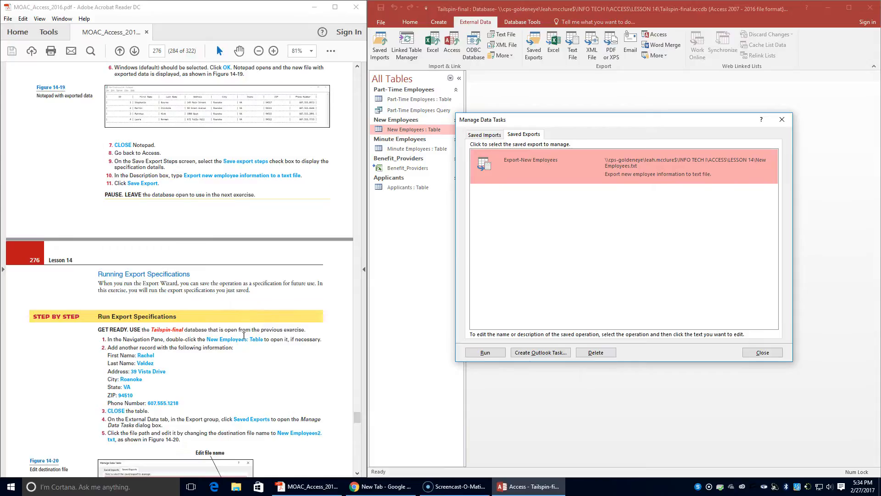
{"action": "scroll", "coordinate": [245, 339], "scroll_direction": "down", "scroll_amount": 1}
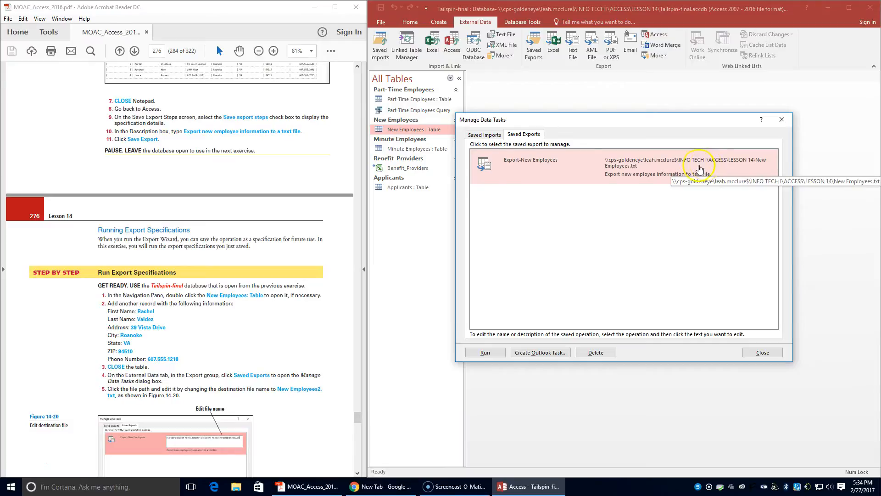
{"action": "left_click", "coordinate": [628, 161]}
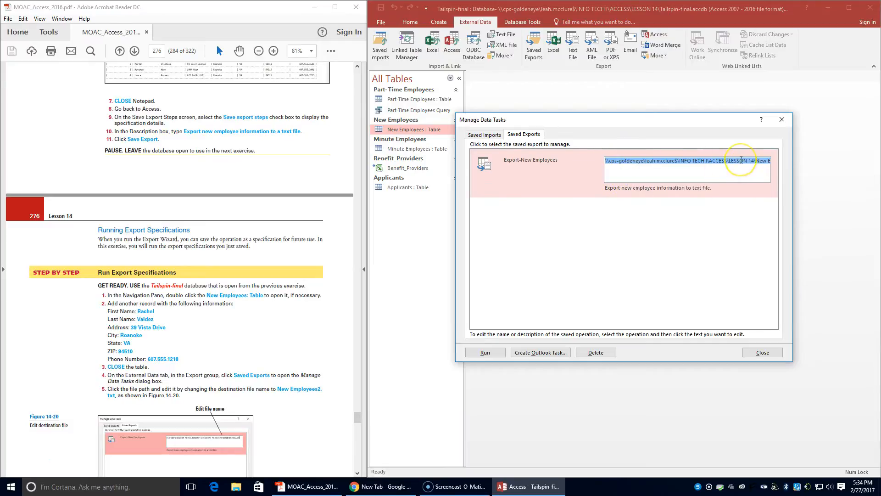
{"action": "key", "text": "End"}
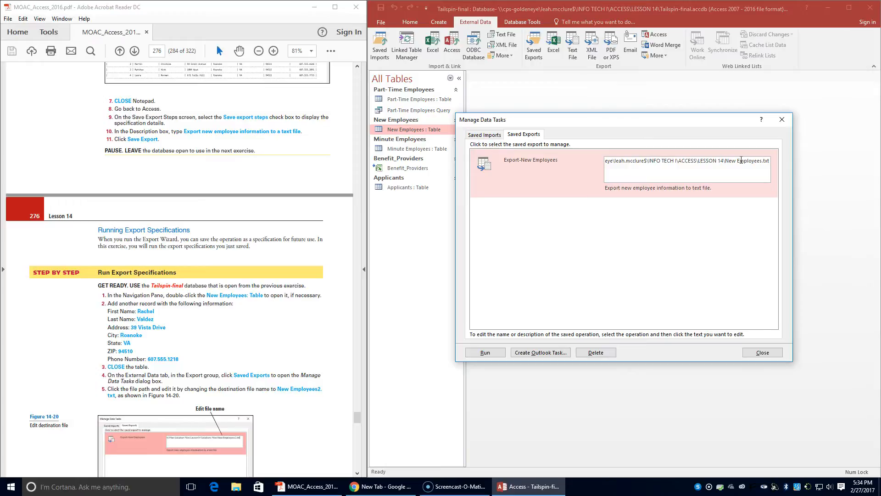
{"action": "left_click", "coordinate": [762, 137]}
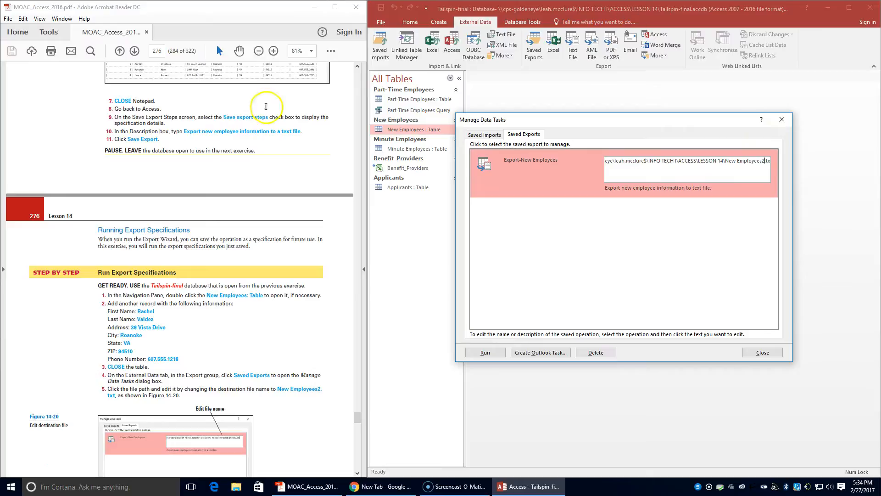
{"action": "scroll", "coordinate": [249, 356], "scroll_direction": "down", "scroll_amount": 7}
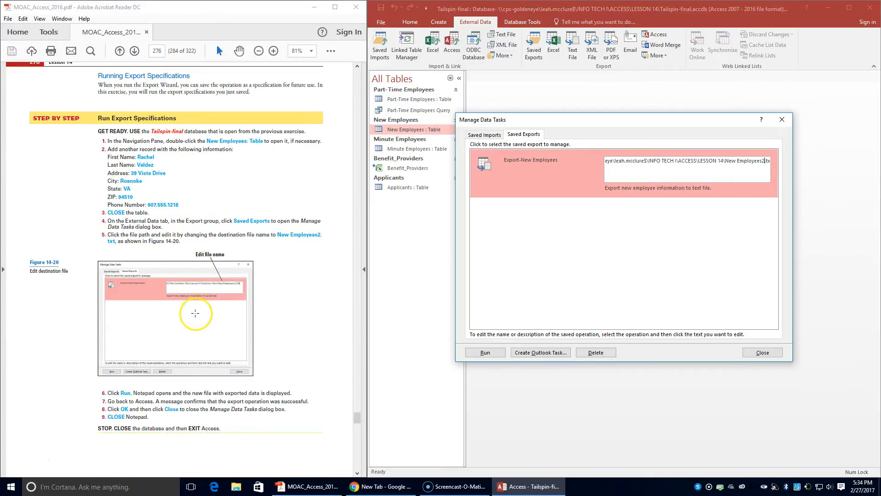
{"action": "left_click", "coordinate": [474, 354]}
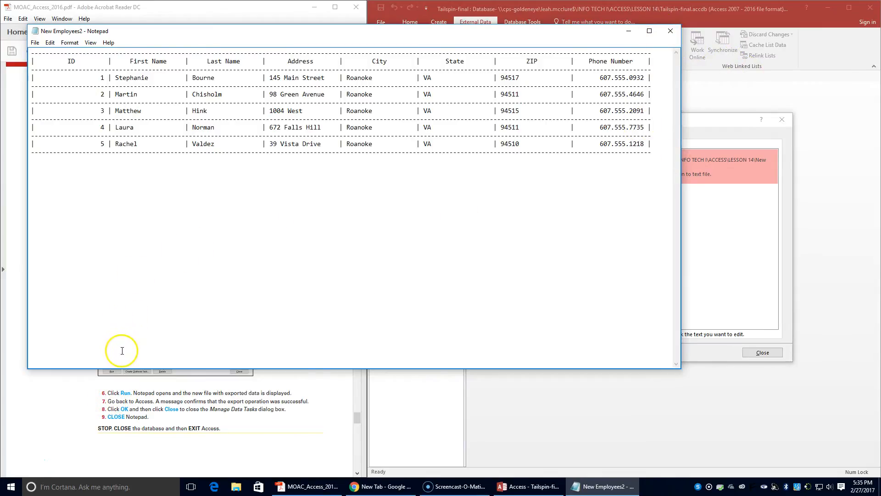
Dismiss the export confirmation and Manage Data Tasks, then close New Employees2 in Notepad
{"action": "left_click", "coordinate": [517, 413]}
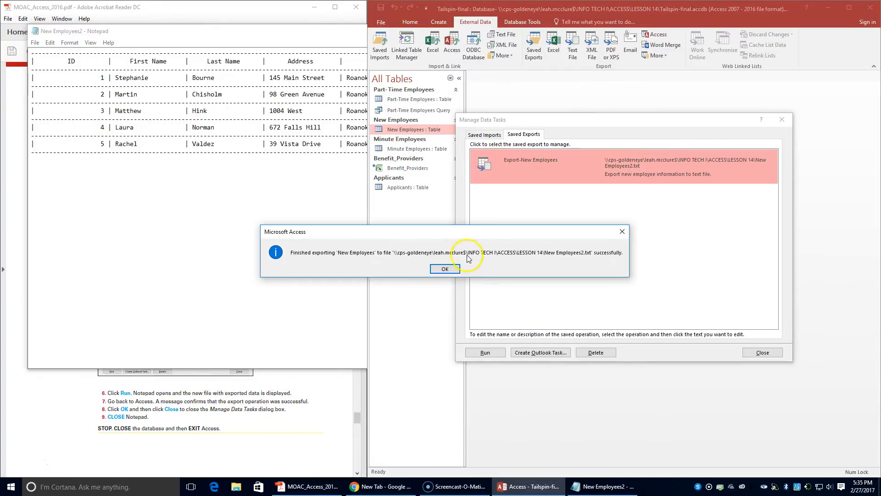
{"action": "left_click", "coordinate": [448, 269]}
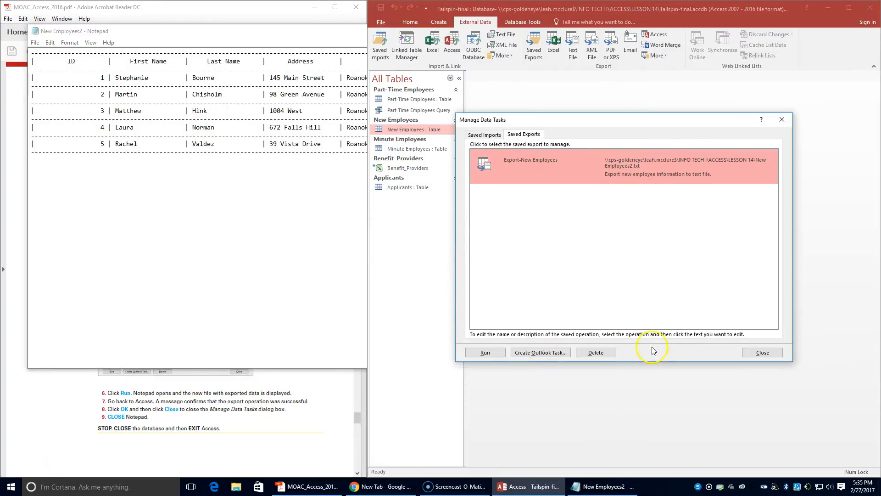
{"action": "left_click", "coordinate": [763, 353]}
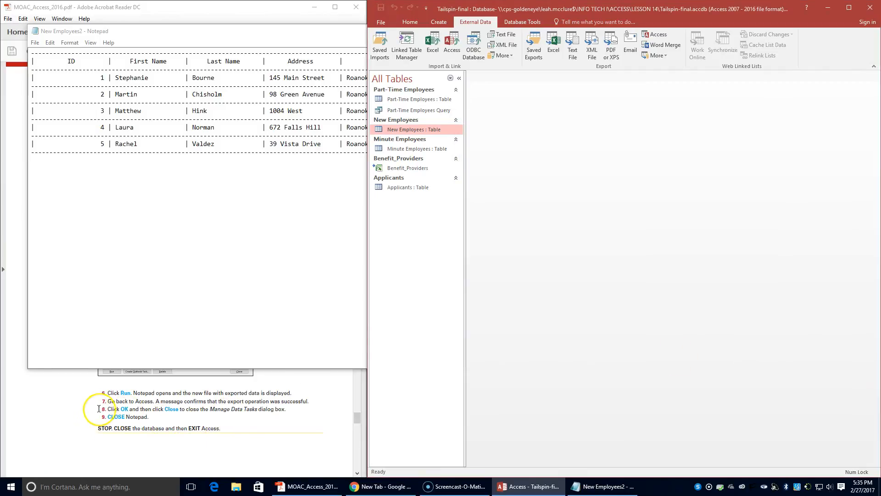
{"action": "left_click", "coordinate": [294, 31]}
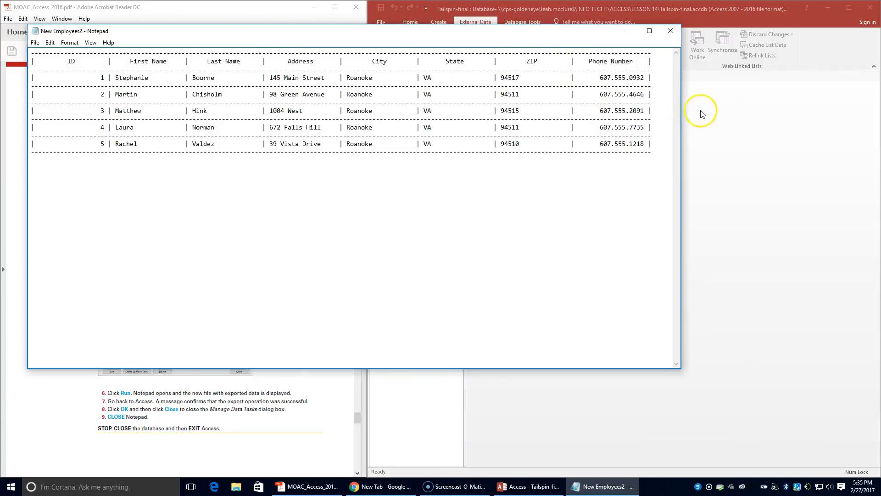
{"action": "left_click", "coordinate": [670, 31]}
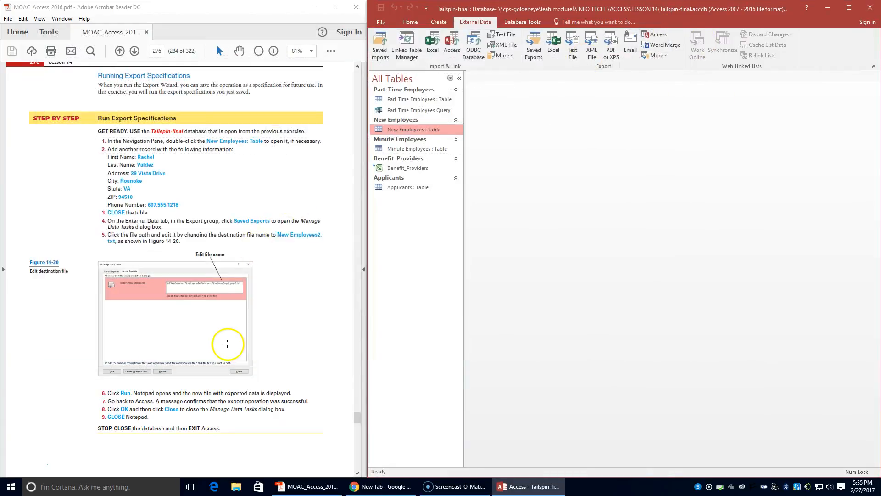
{"action": "scroll", "coordinate": [227, 343], "scroll_direction": "down", "scroll_amount": 3}
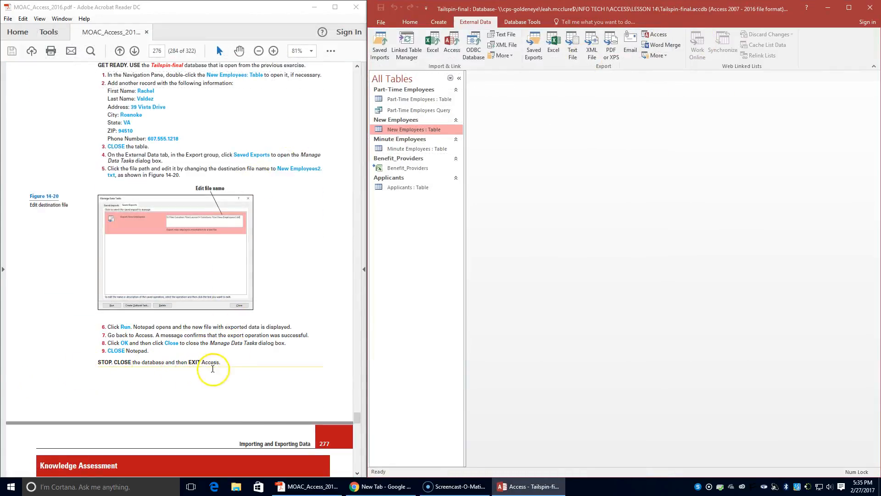
Exit Access, closing the Tailspin-final database
{"action": "left_click", "coordinate": [868, 7]}
{"action": "scroll", "coordinate": [307, 294], "scroll_direction": "down", "scroll_amount": 2}
{"action": "scroll", "coordinate": [307, 294], "scroll_direction": "down", "scroll_amount": 2}
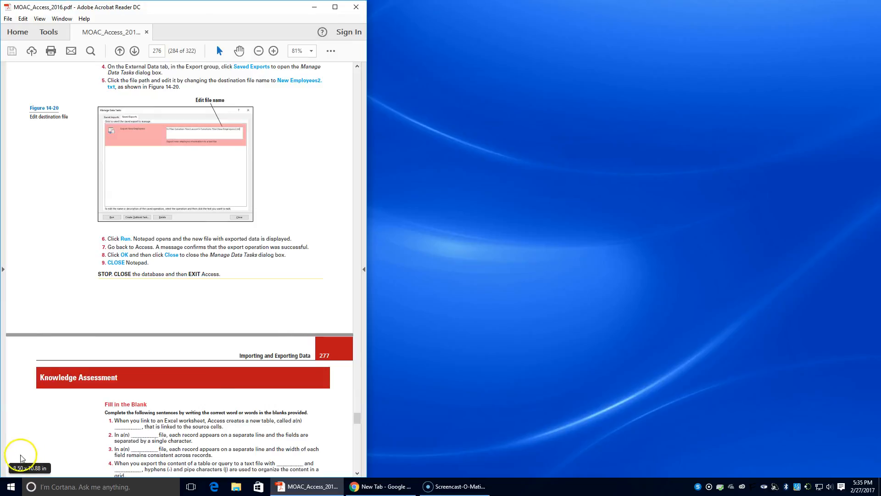